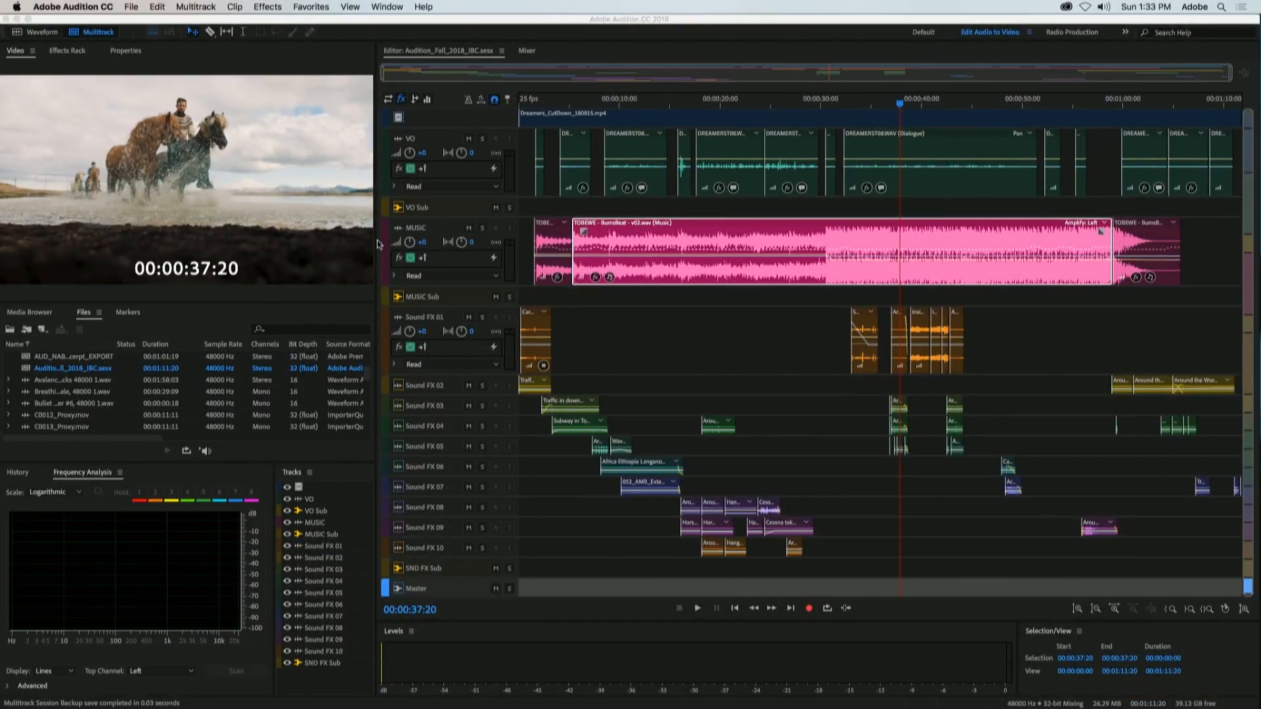
Step: Open the track colour choices for the MUSIC track and move the dialog clear of its clips
right_click(379, 245)
left_click(420, 251)
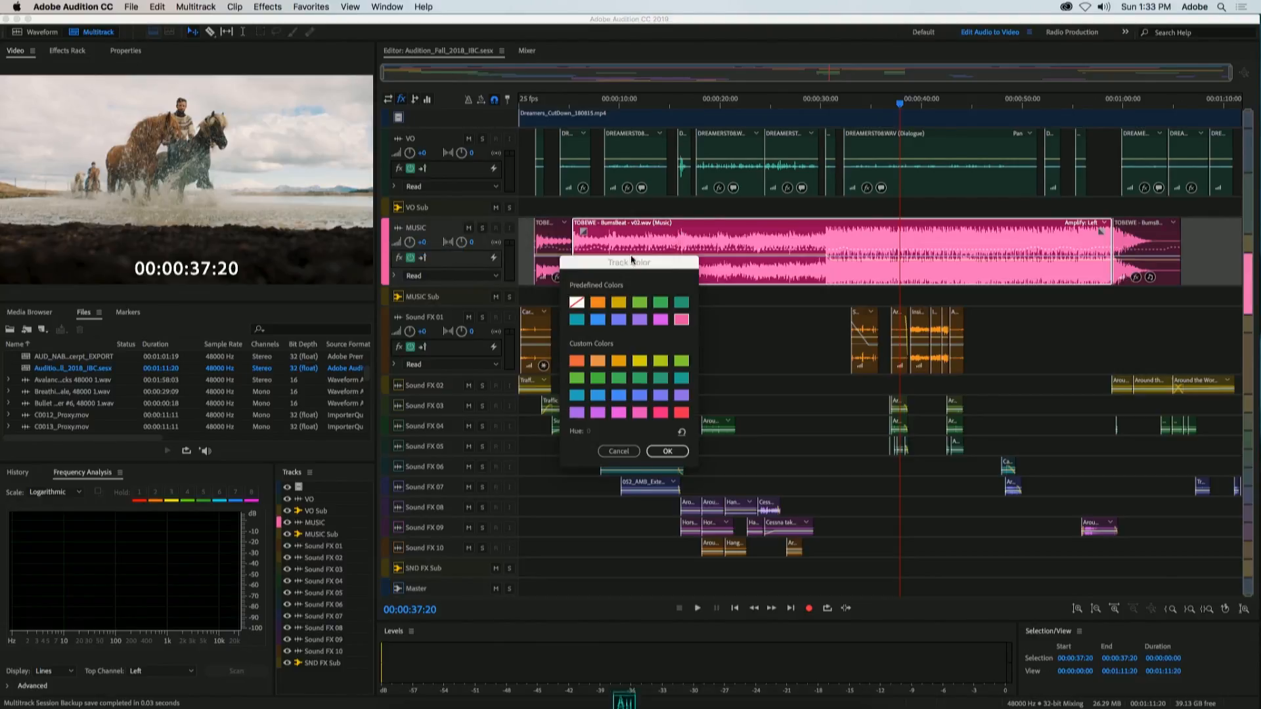
left_click_drag(632, 260, 764, 215)
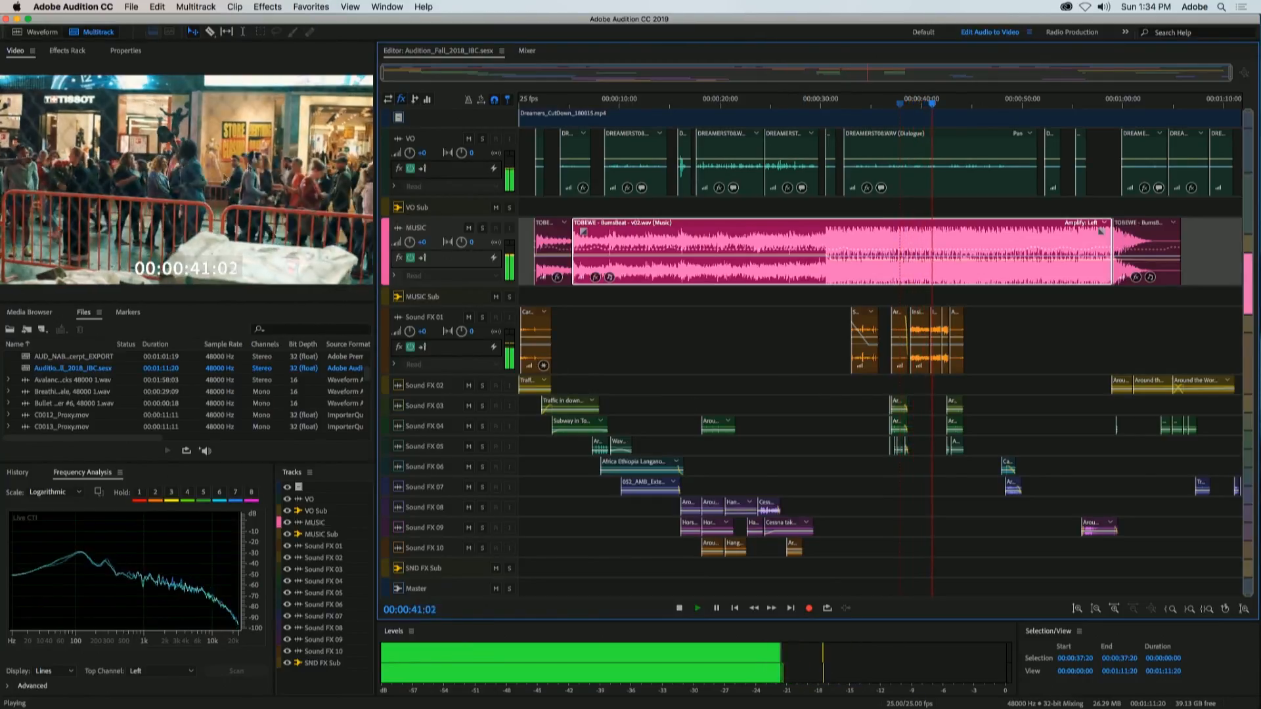
Step: Stop playback and bring up the video preferences, with the dialog moved clear of the video preview
key("space")
right_click(275, 206)
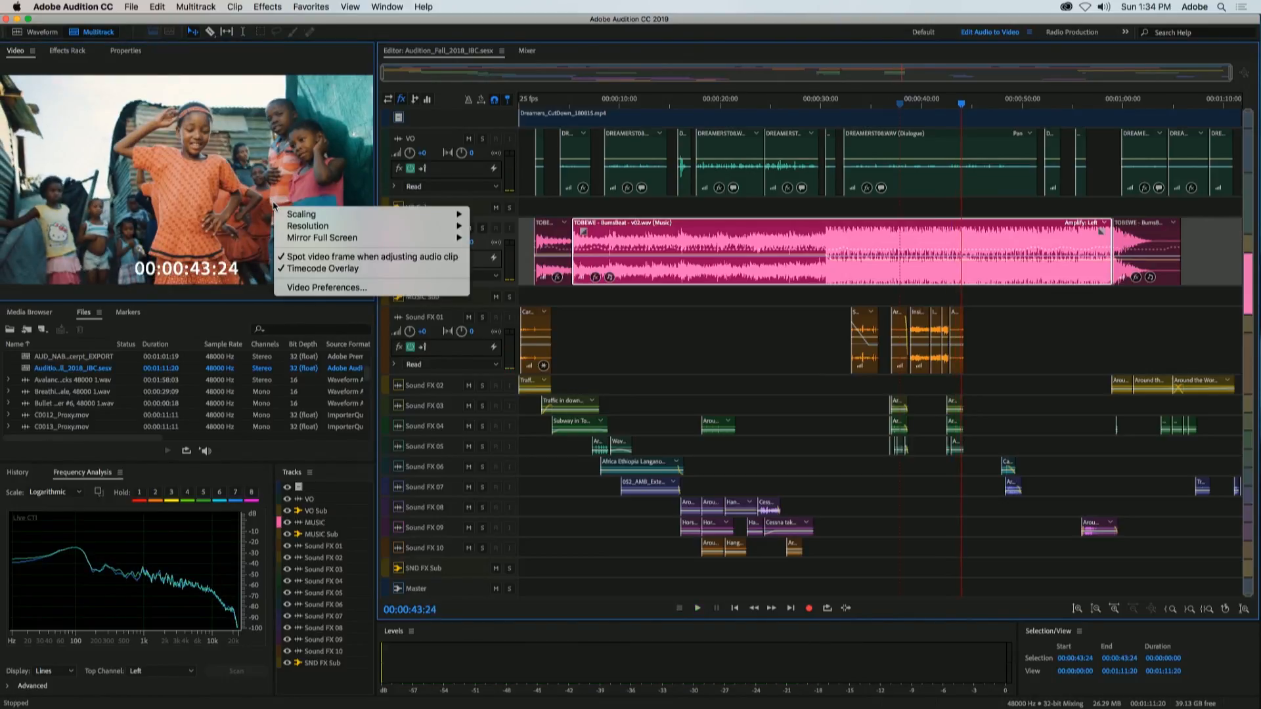
left_click(392, 287)
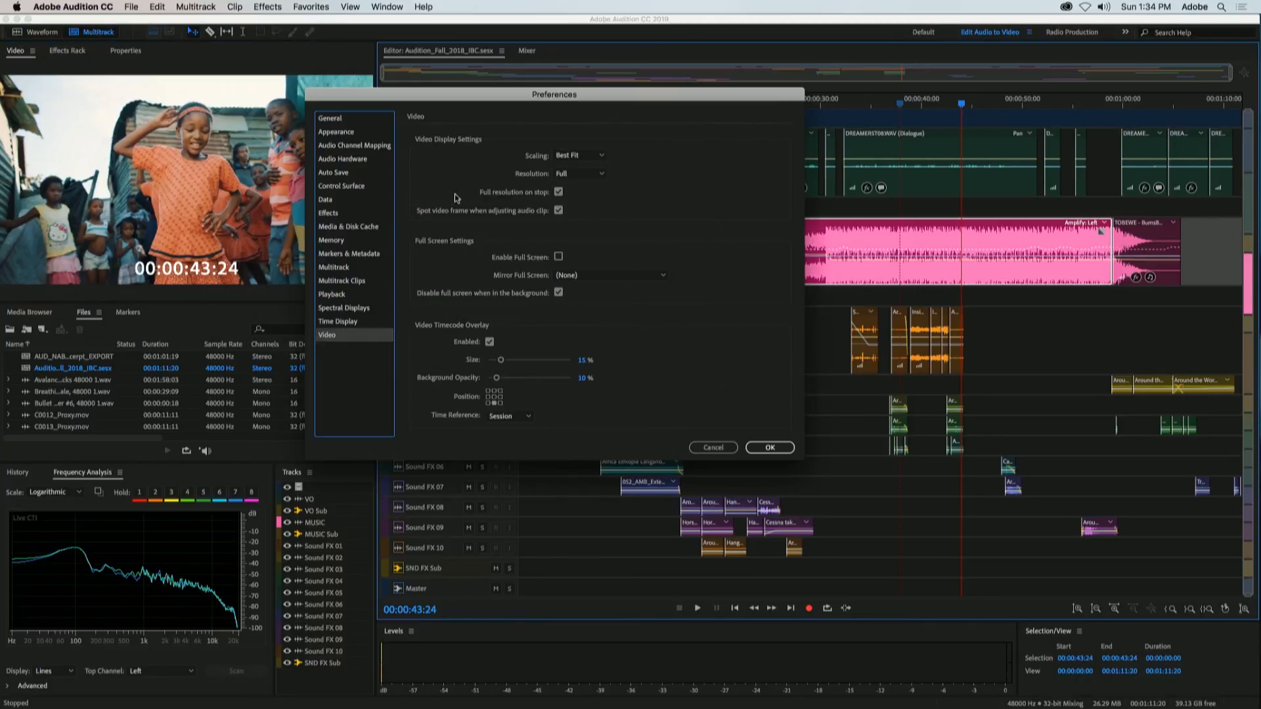
left_click_drag(512, 103, 596, 68)
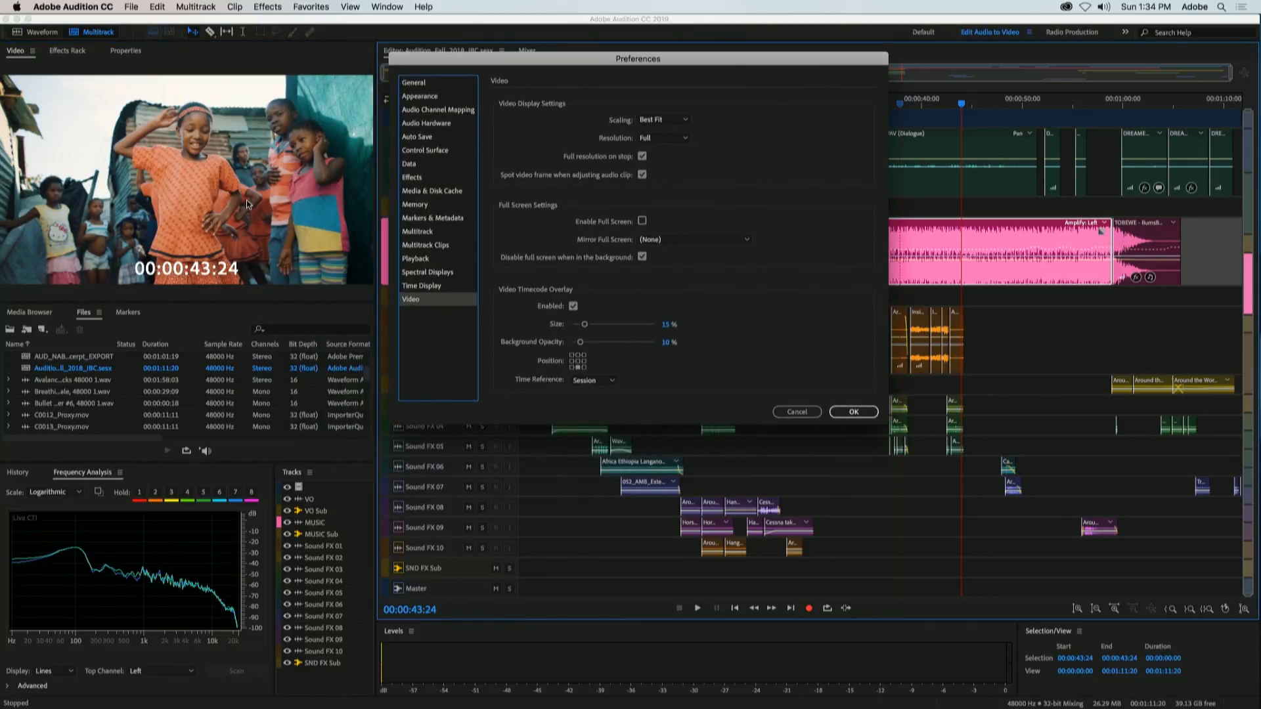
Step: Try other timecode overlay positions, 9% size and 8% background opacity, check the time reference choices, and cancel the preferences
left_click(572, 367)
left_click(572, 360)
left_click(578, 367)
left_click_drag(583, 325, 578, 342)
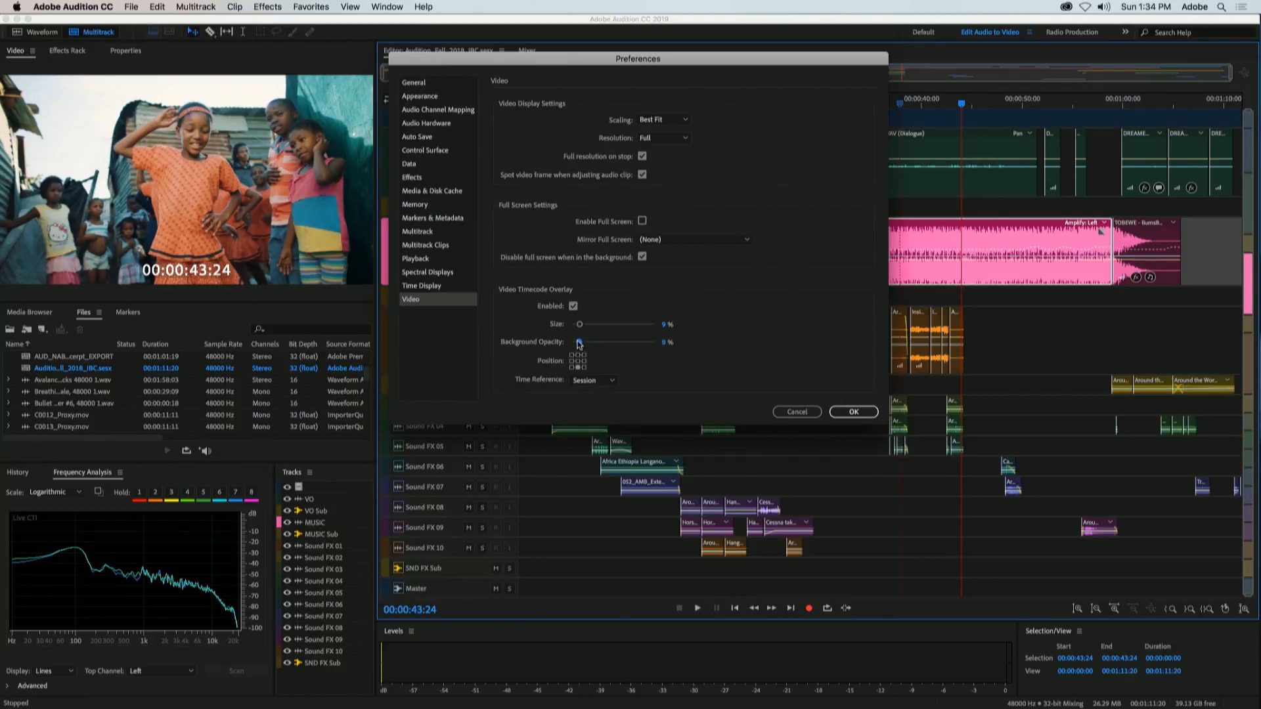
left_click(608, 379)
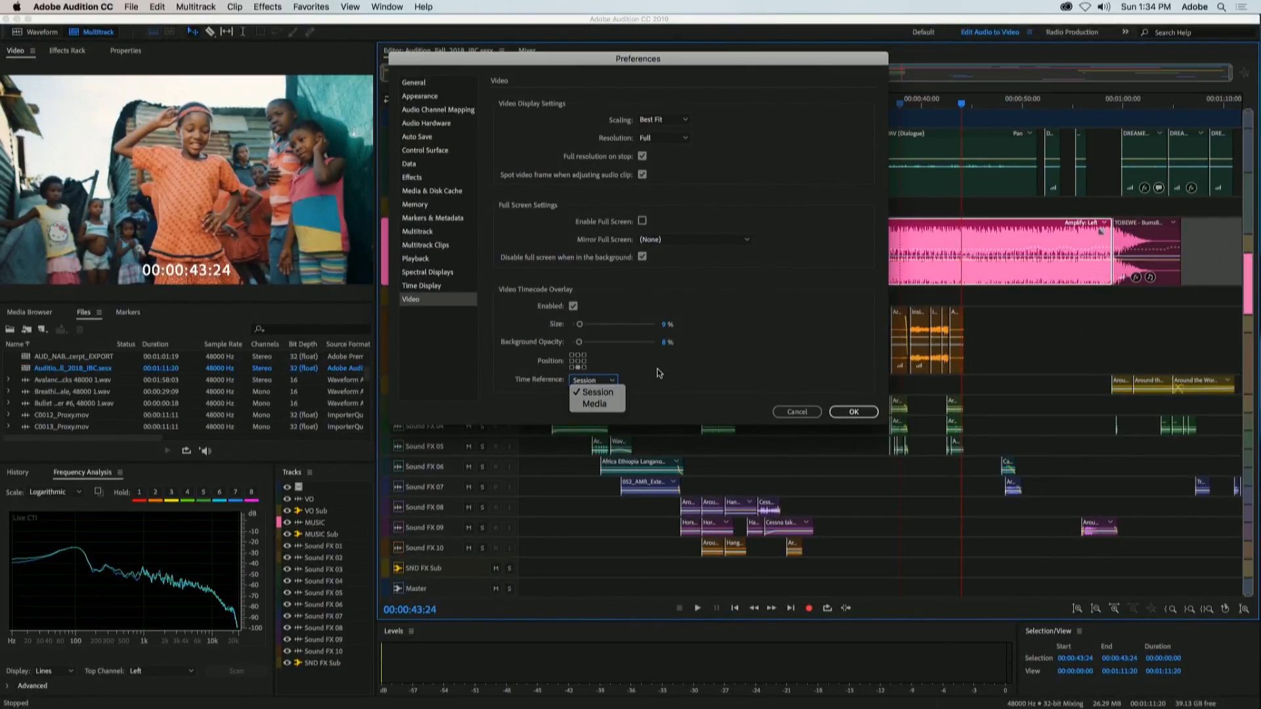
left_click(659, 374)
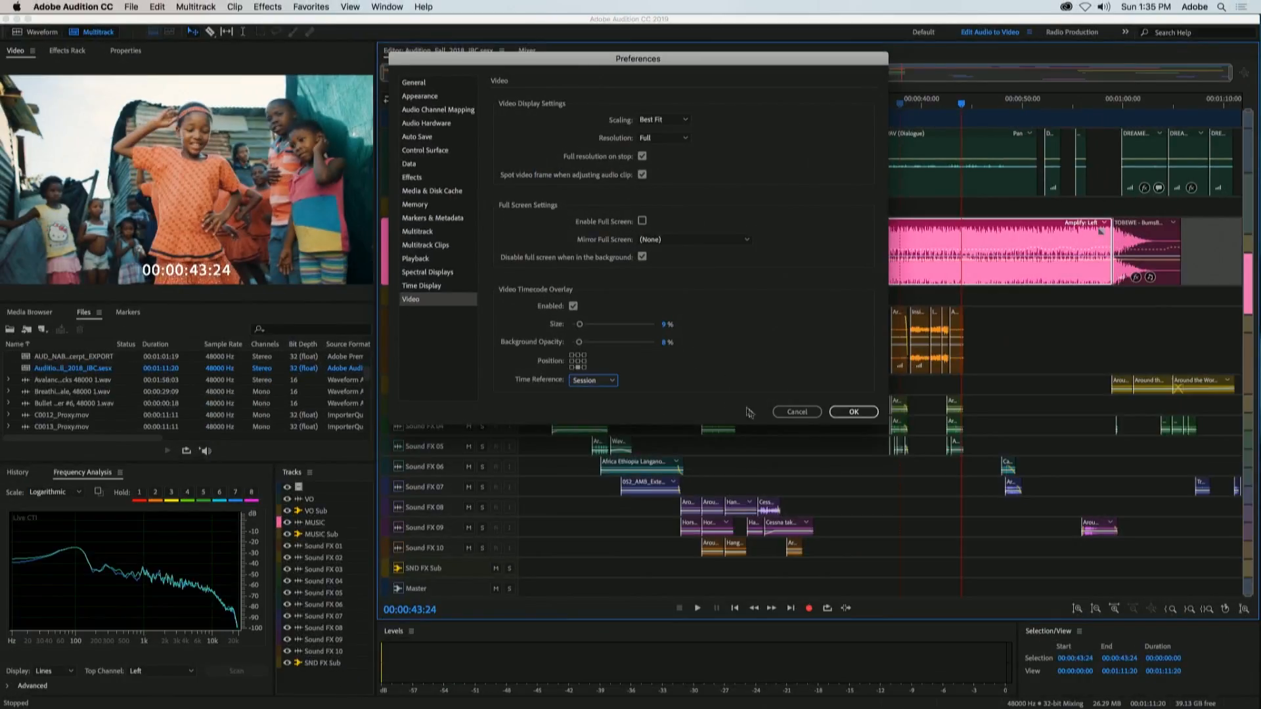
left_click(796, 413)
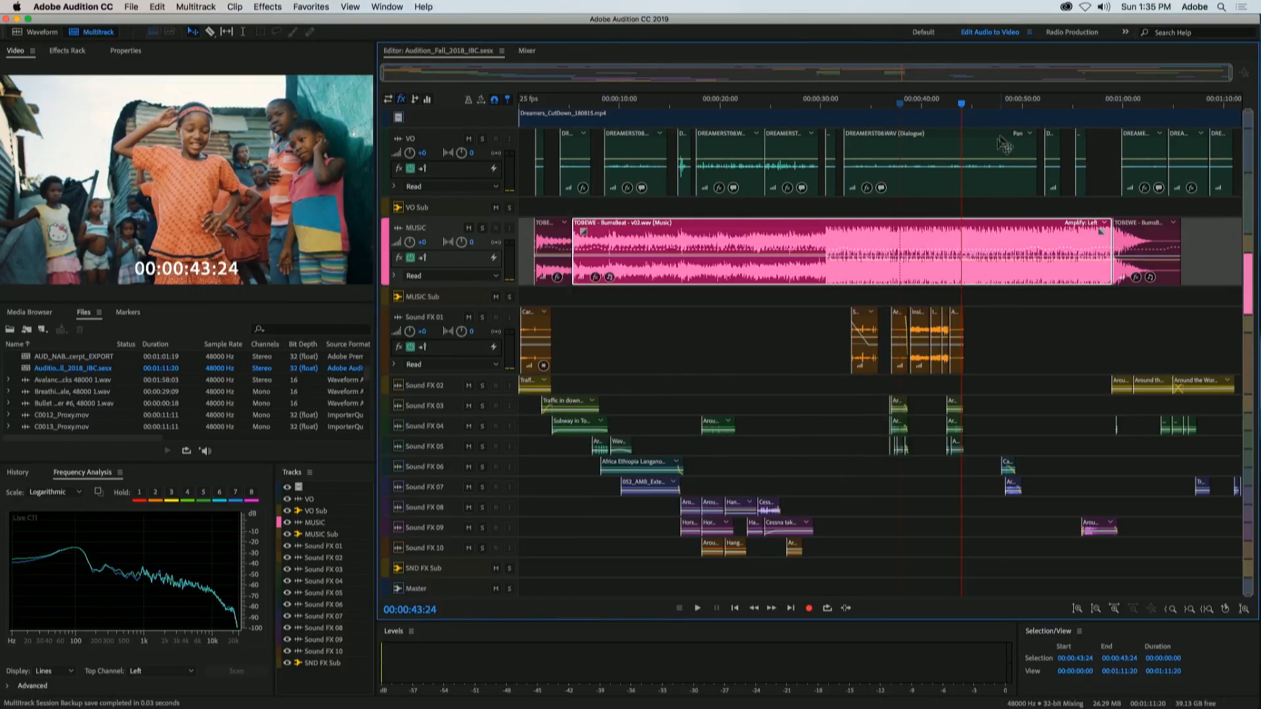
Step: Examine the snapping options available for the timeline ruler and dismiss them unchanged
scroll(937, 103, "up", 10)
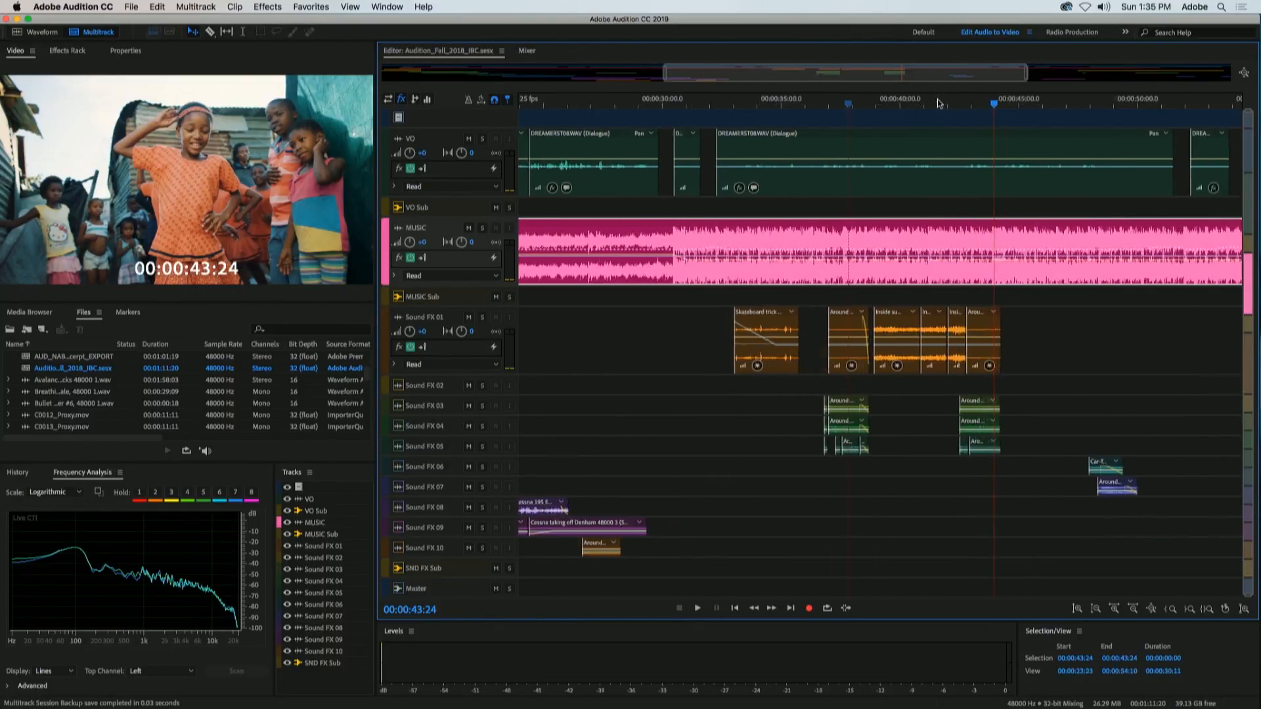
scroll(924, 107, "up", 2)
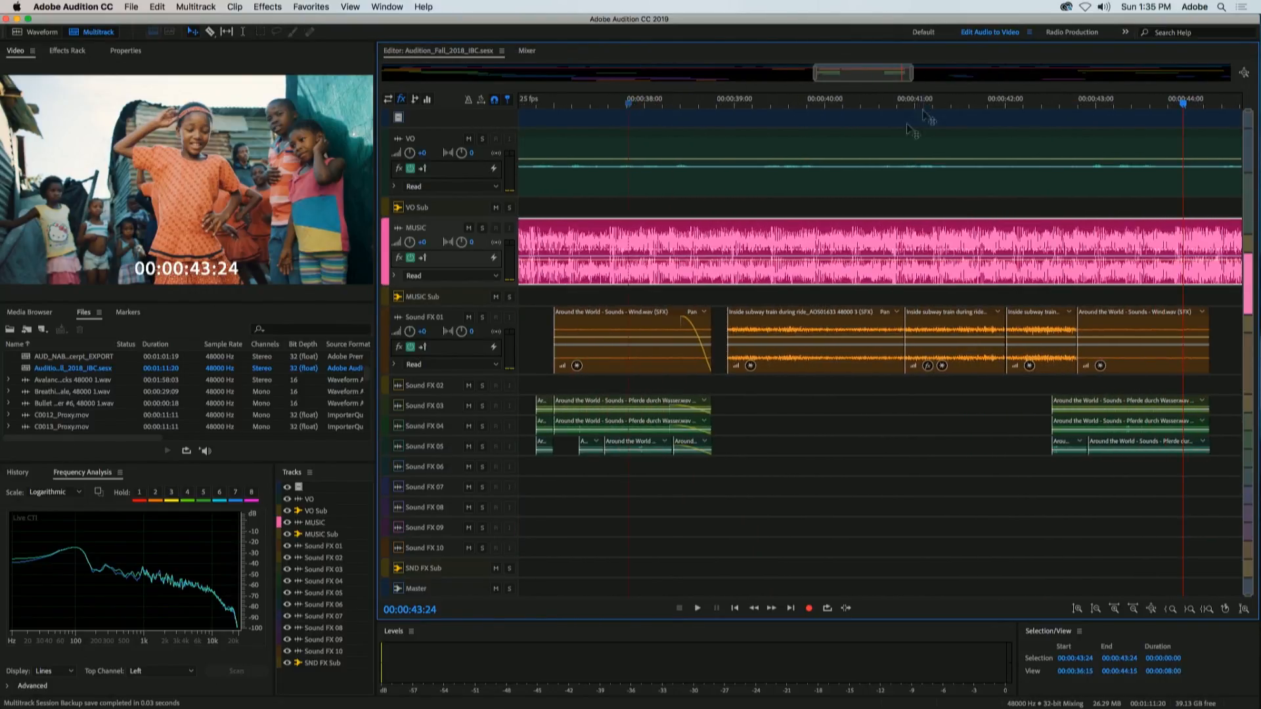
scroll(799, 105, "down", 2)
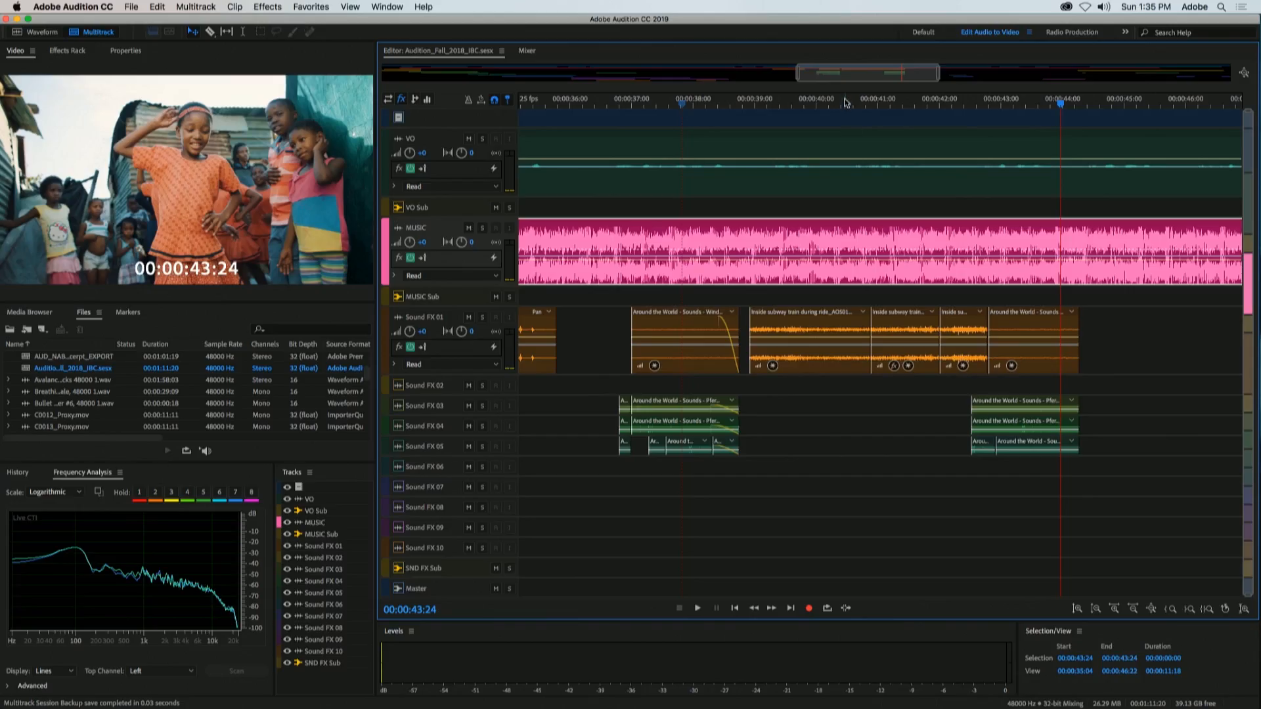
right_click(851, 110)
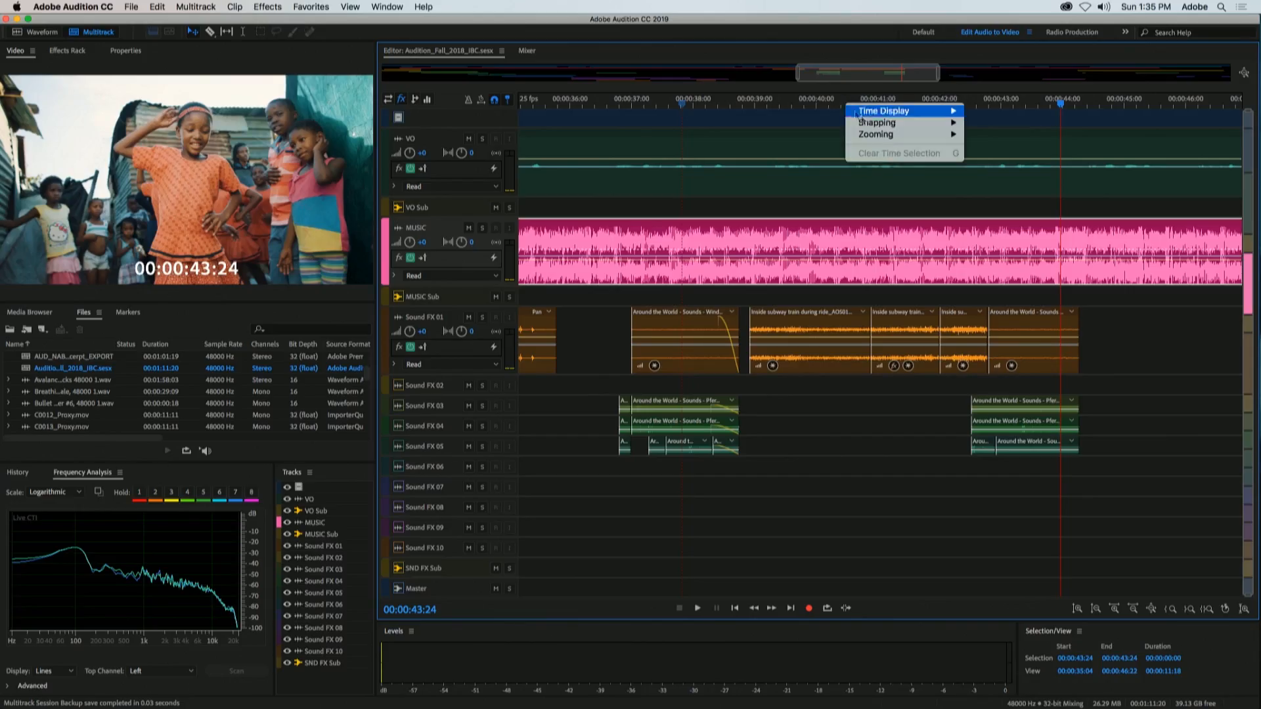
mouse_move(873, 125)
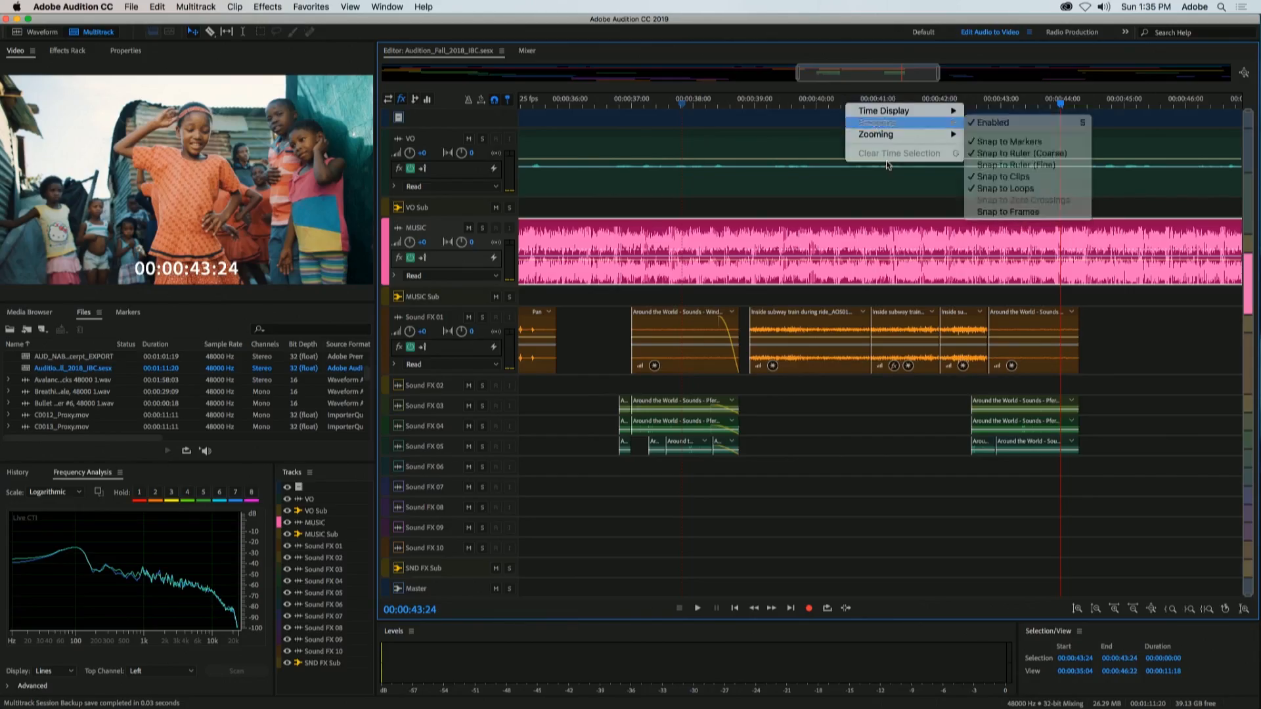
left_click(792, 101)
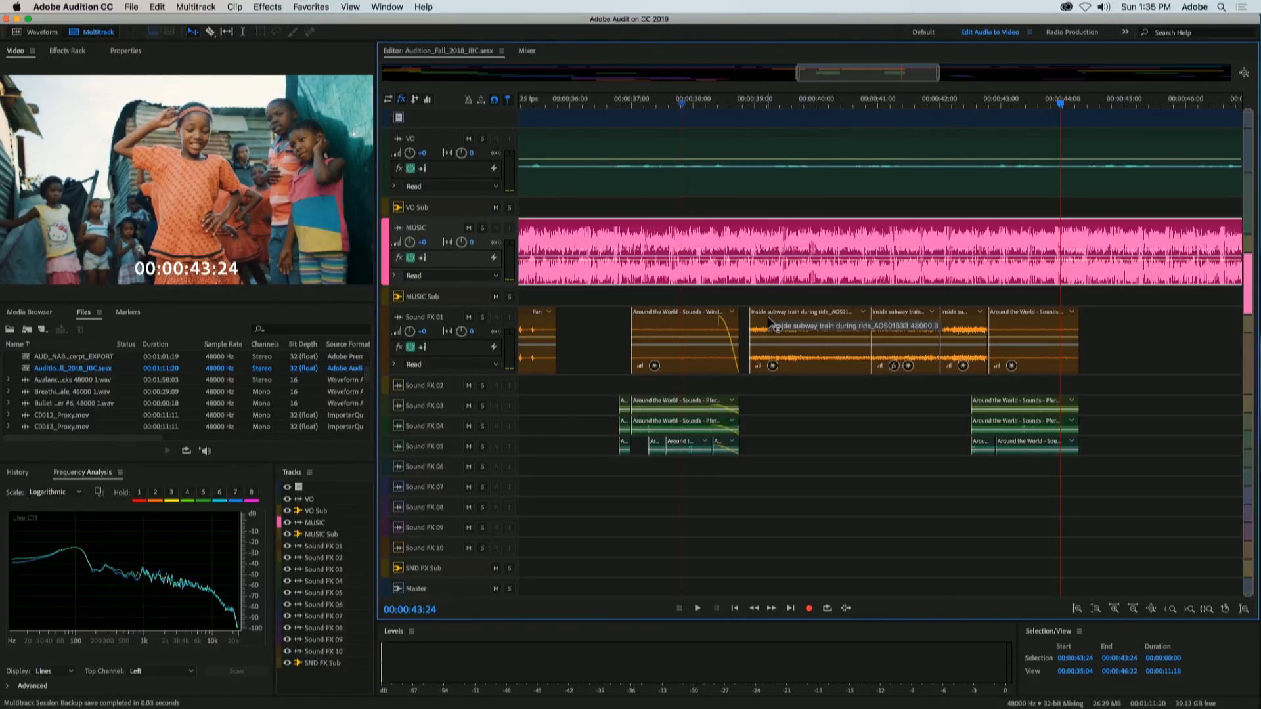
Step: Try moving the first inside subway train clip from Sound FX 01 to Sound FX 02, and return it
left_click_drag(767, 317, 758, 382)
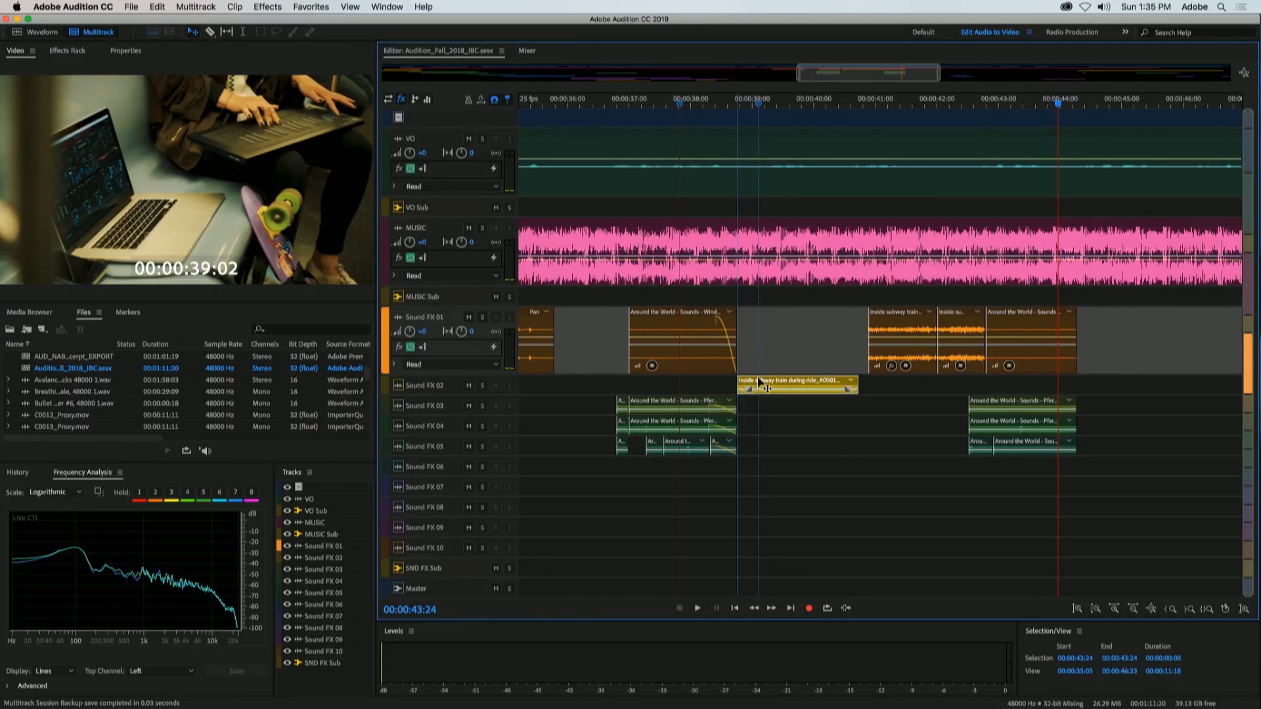
mouse_move(760, 384)
left_mouse_down()
mouse_move(728, 384)
mouse_move(799, 383)
mouse_move(748, 389)
mouse_move(759, 365)
left_mouse_up()
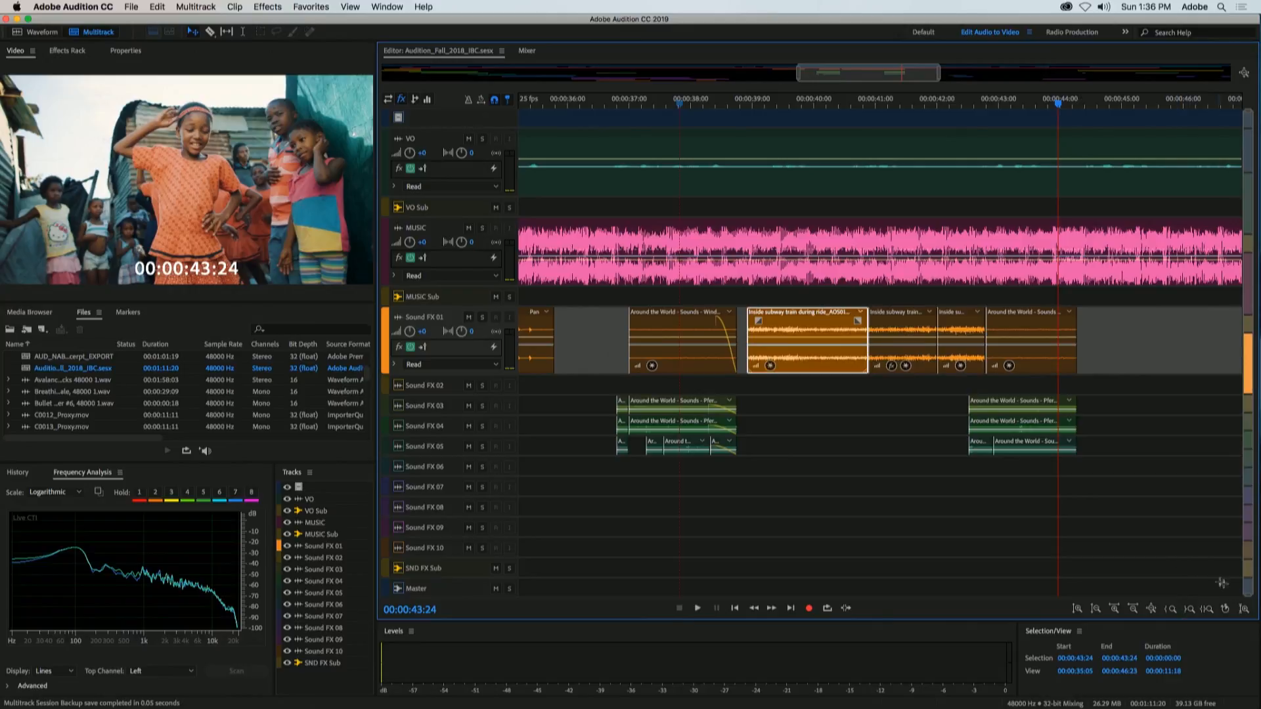
Step: Enlarge the track heights and select the long music clip on the MUSIC track
left_click_drag(1249, 596, 1191, 249)
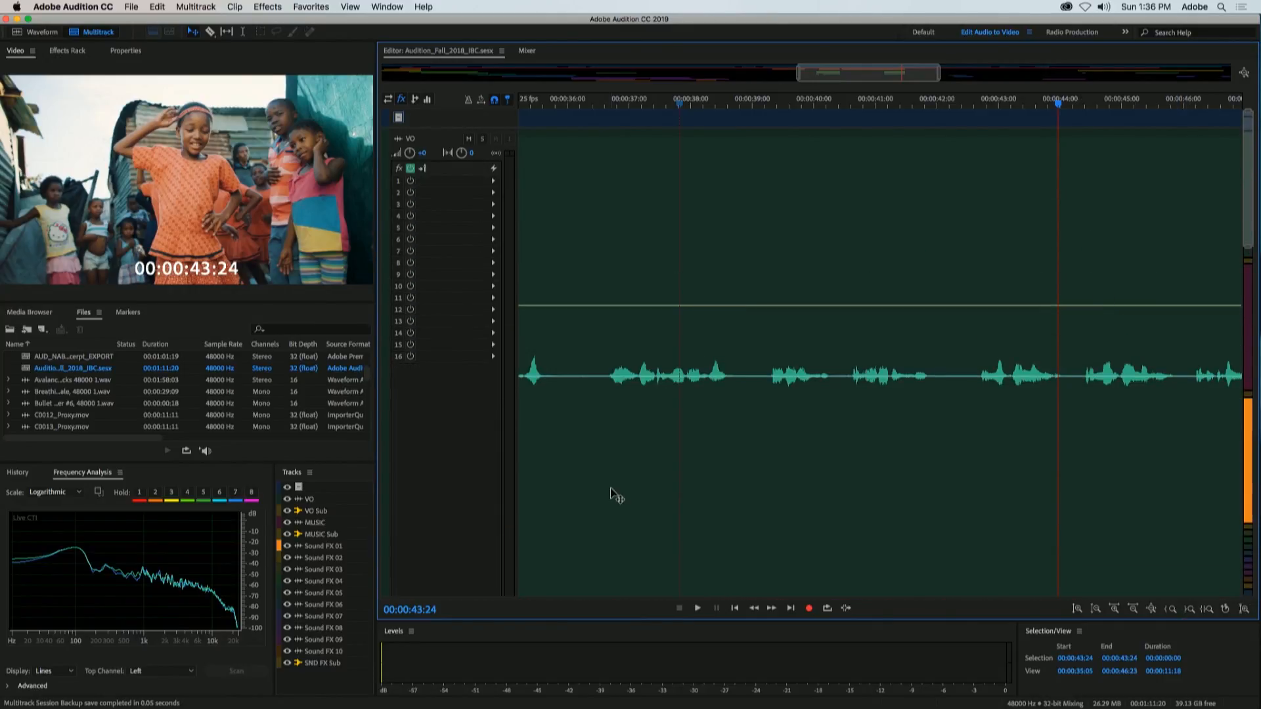
scroll(430, 449, "down", 5)
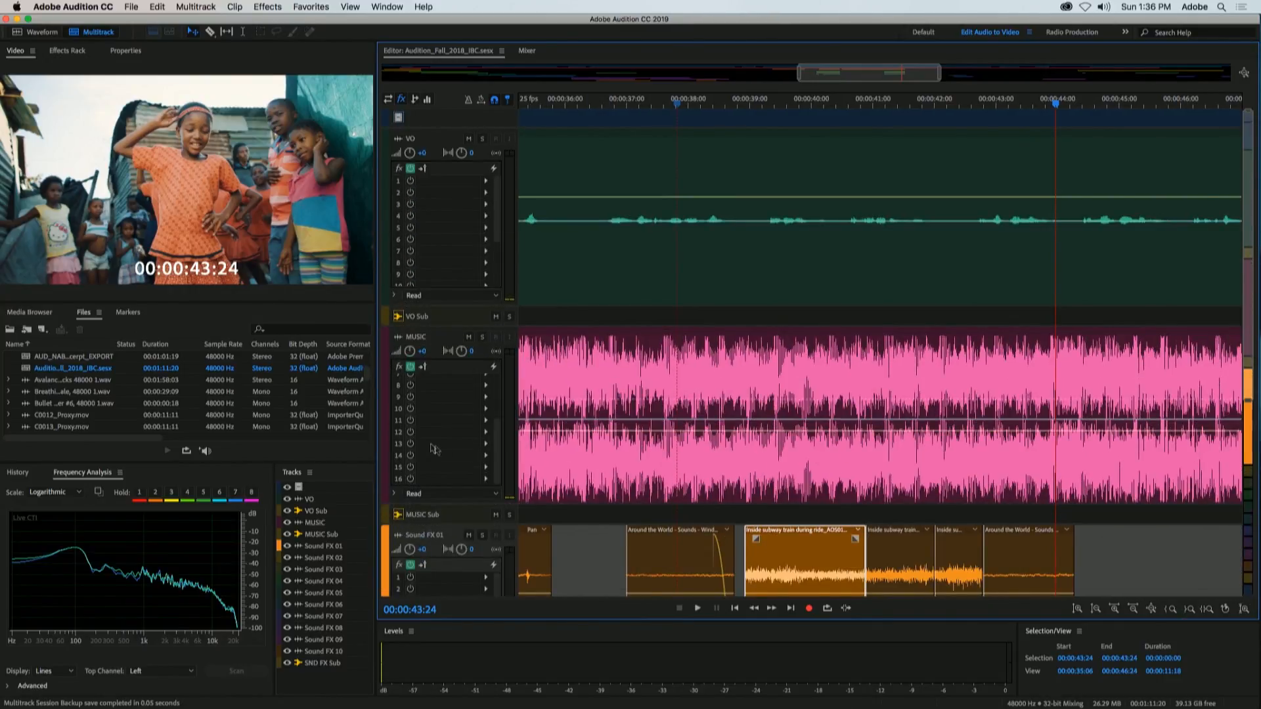
scroll(629, 455, "left", 3)
scroll(629, 456, "right", 3)
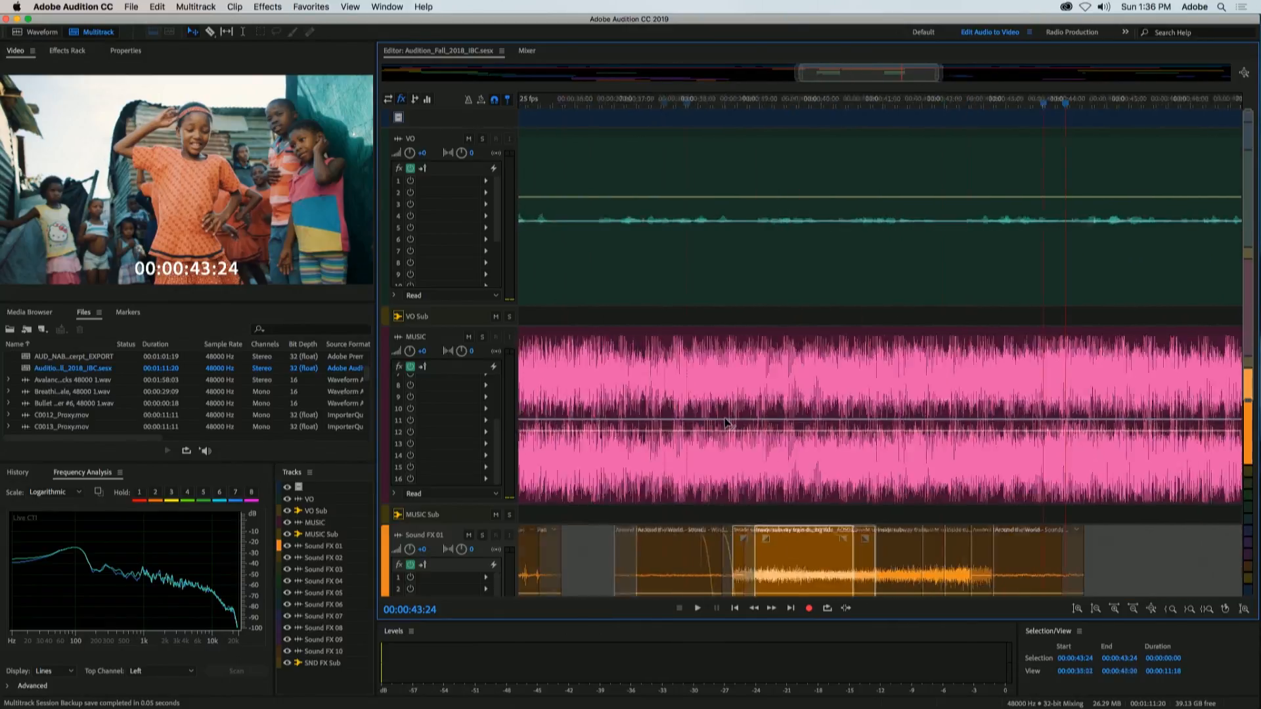
right_click(659, 451)
left_click(660, 454)
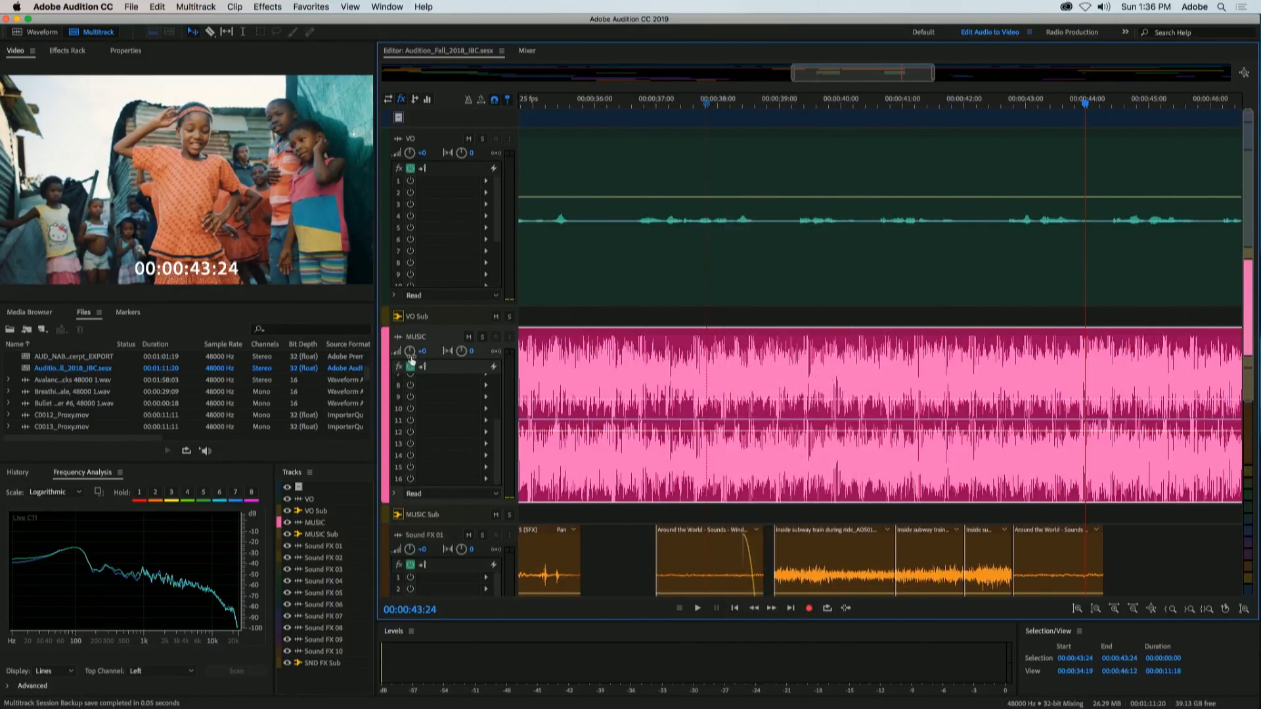
Step: Toggle the MUSIC track between minimized and expanded, select the VO Sub track, and fit the whole session in view
left_click(399, 338)
left_click(396, 337)
left_click(398, 318)
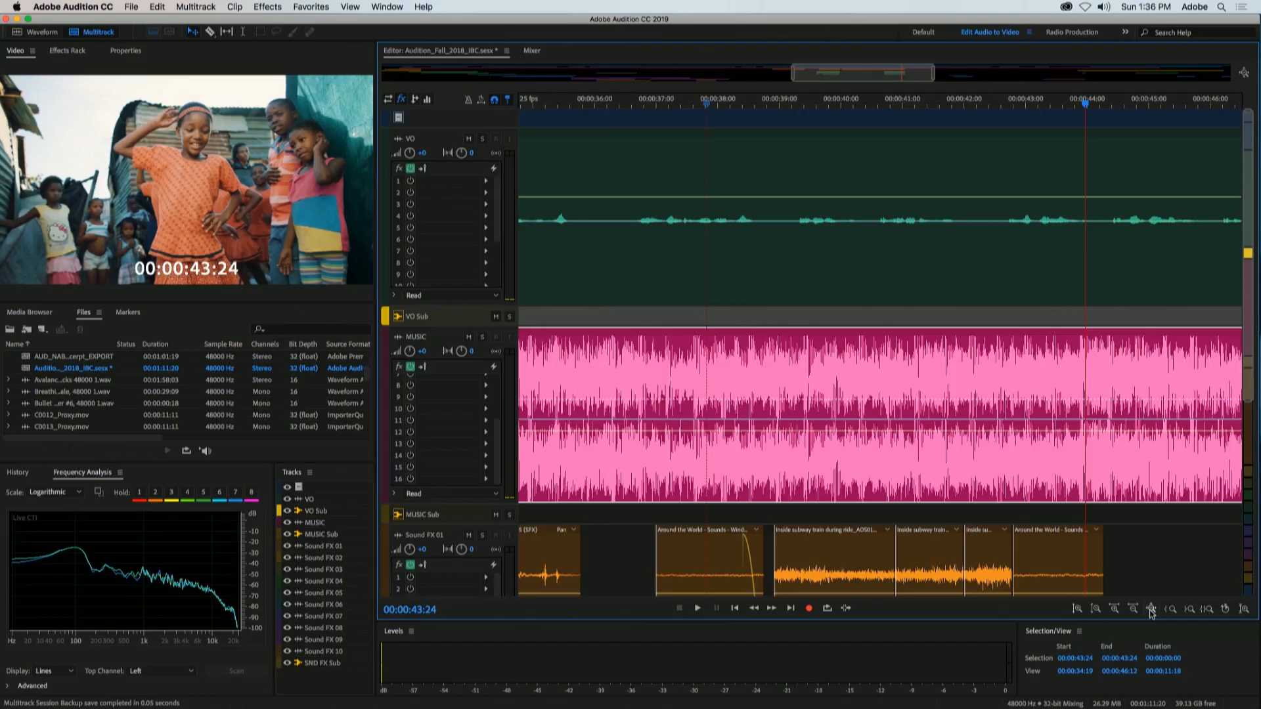
left_click(1151, 608)
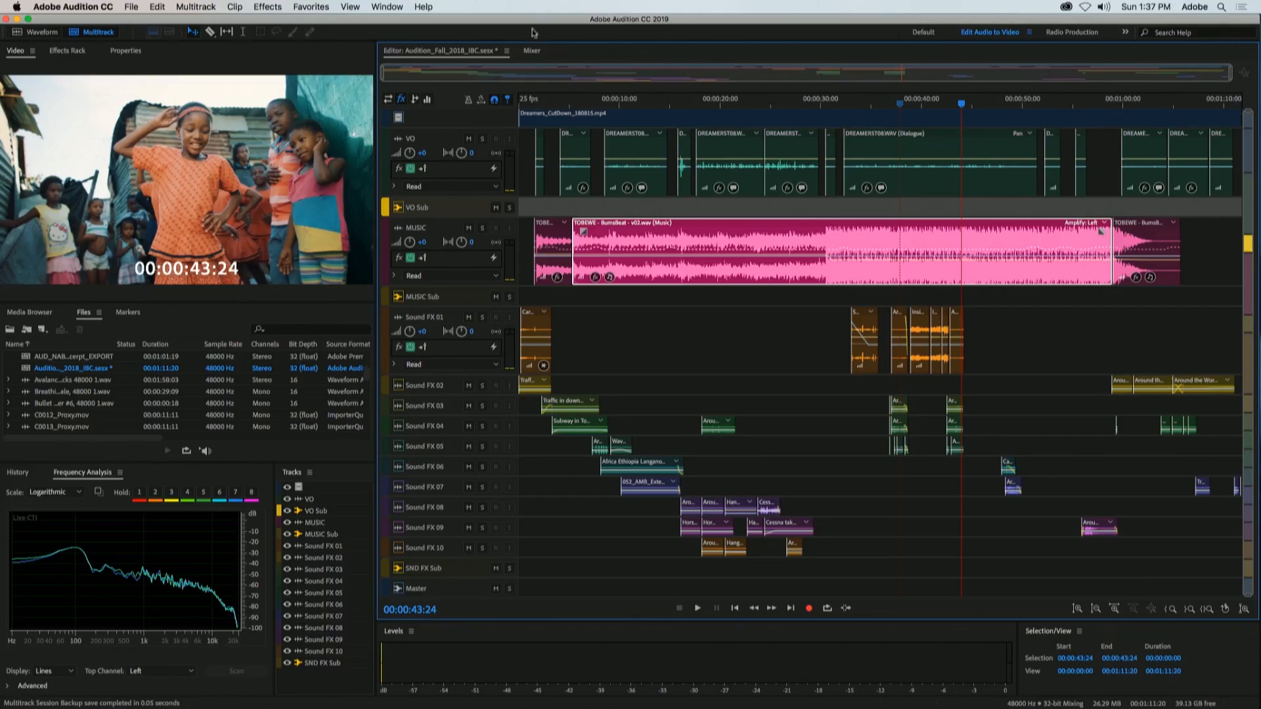
Step: Show the Footprint Voice.prproj.sesx session briefly and switch the editor to the TSB_Mavericks_excerpt_EXPORT session
left_click(508, 51)
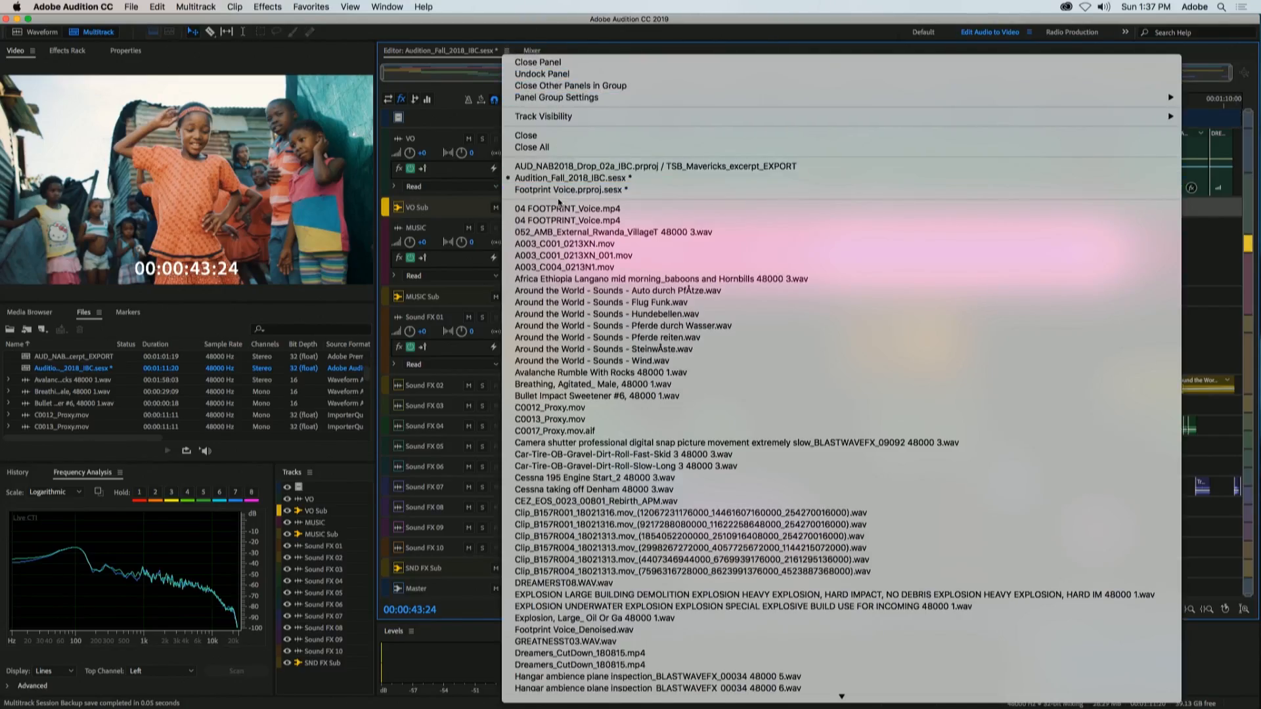
left_click(558, 191)
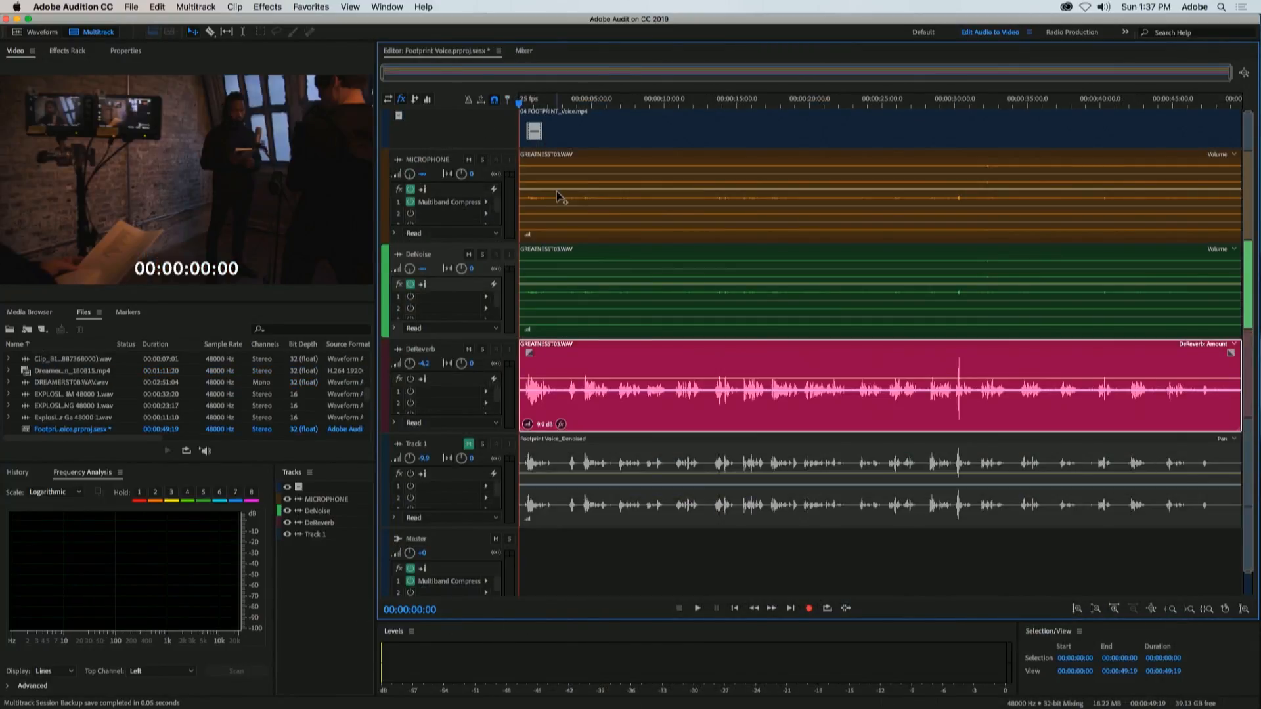
left_click(495, 51)
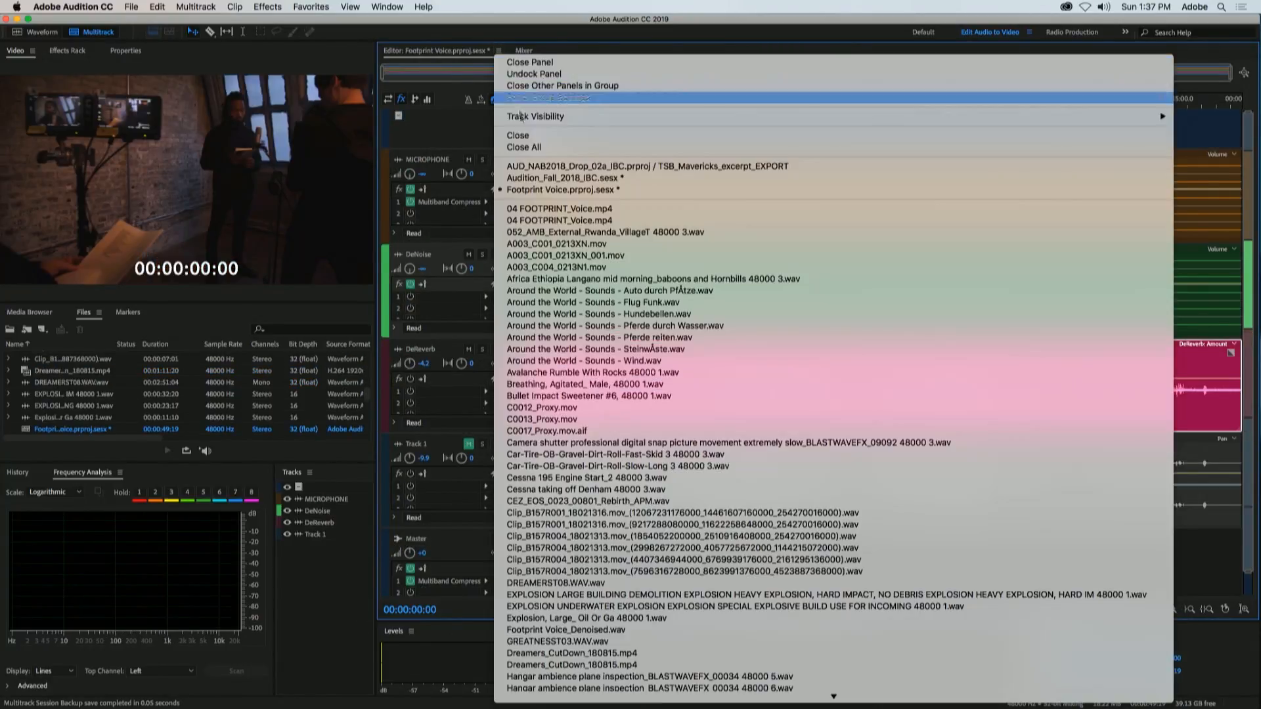
left_click(546, 170)
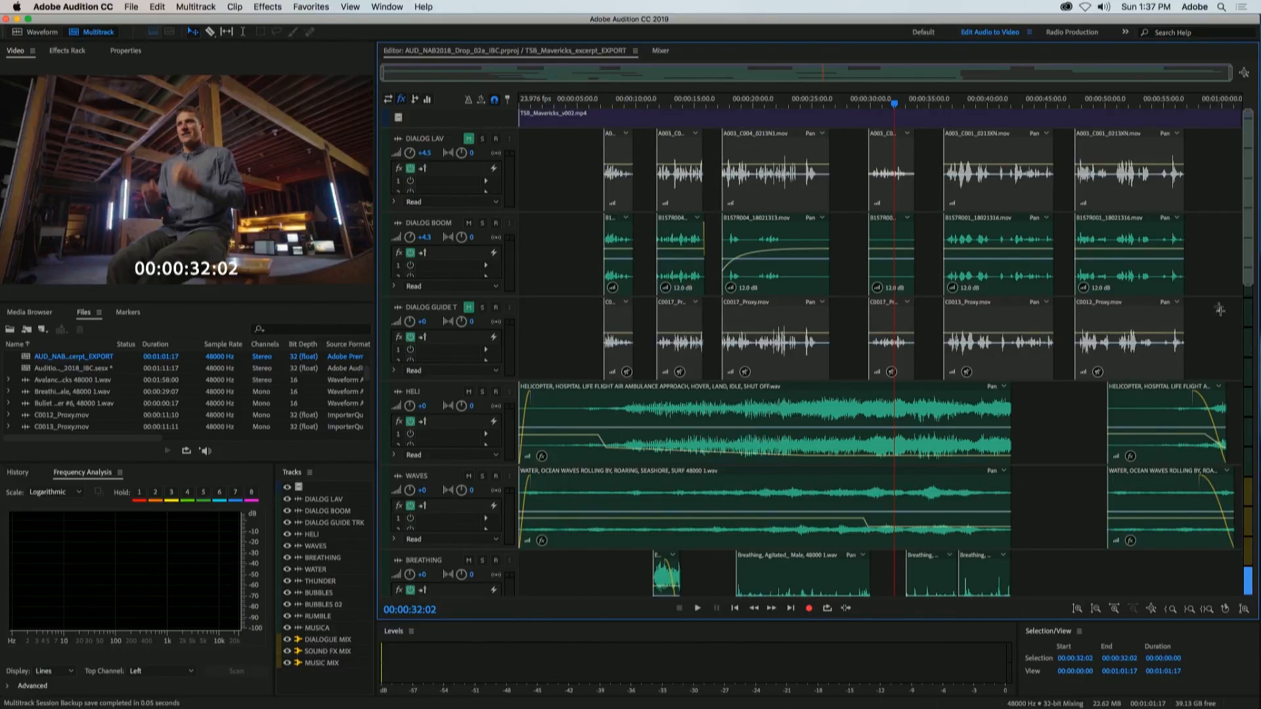
Step: Minimize the HELI, WAVES, BREATHING and WATER tracks in the multitrack editor
left_click_drag(1248, 263, 1255, 303)
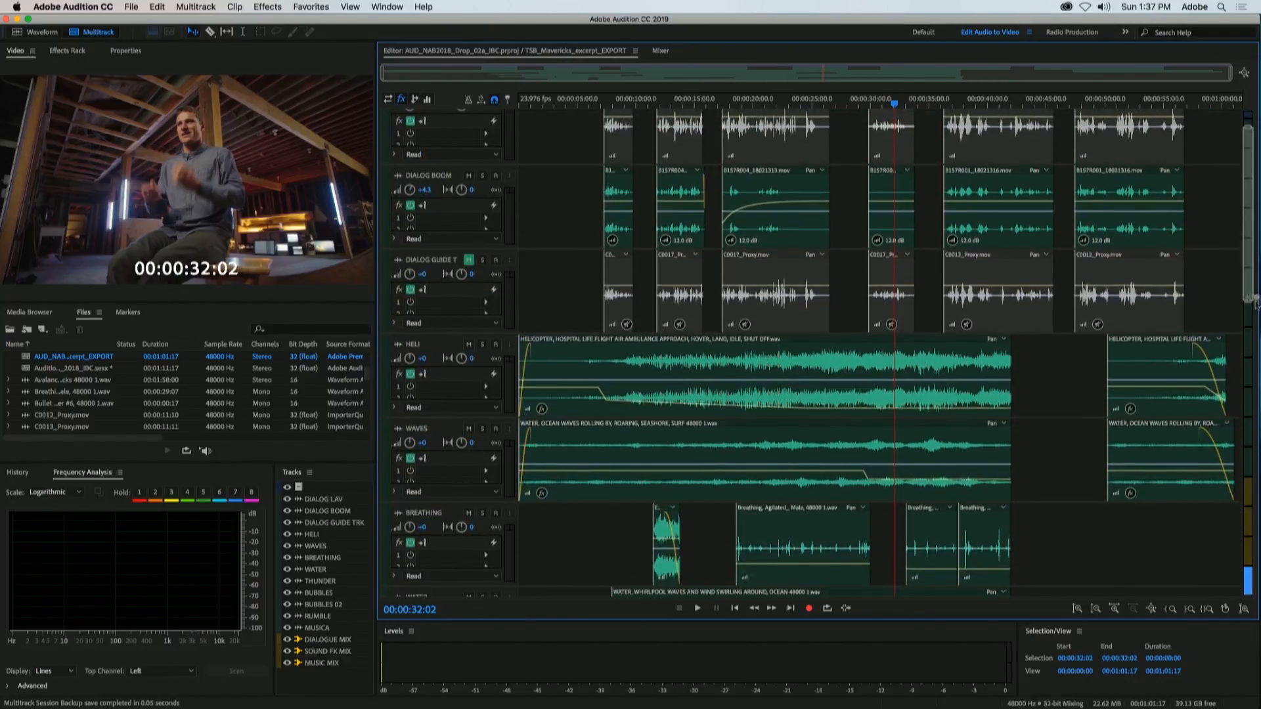
left_click(398, 345)
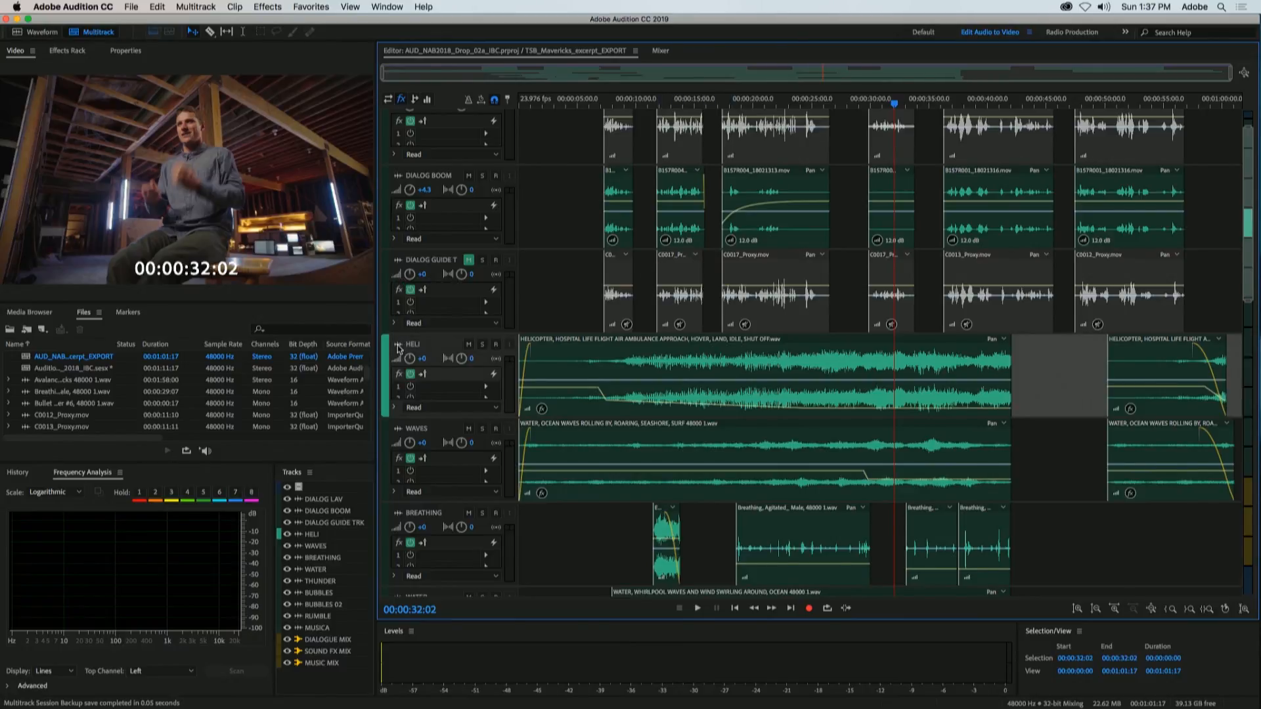
left_click(397, 366)
left_click(397, 386)
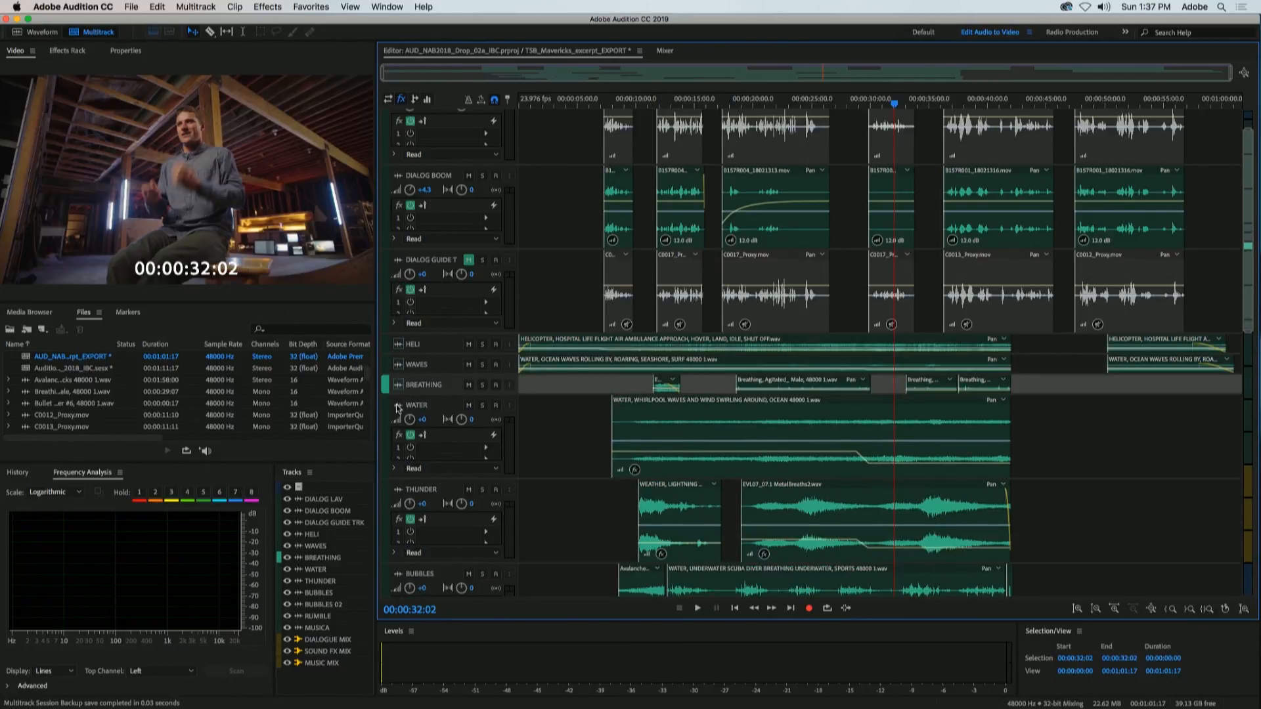
left_click(398, 405)
Step: Increase the heights of the DIALOG GUIDE TRK and DIALOG BOOM tracks
left_click_drag(490, 333, 489, 385)
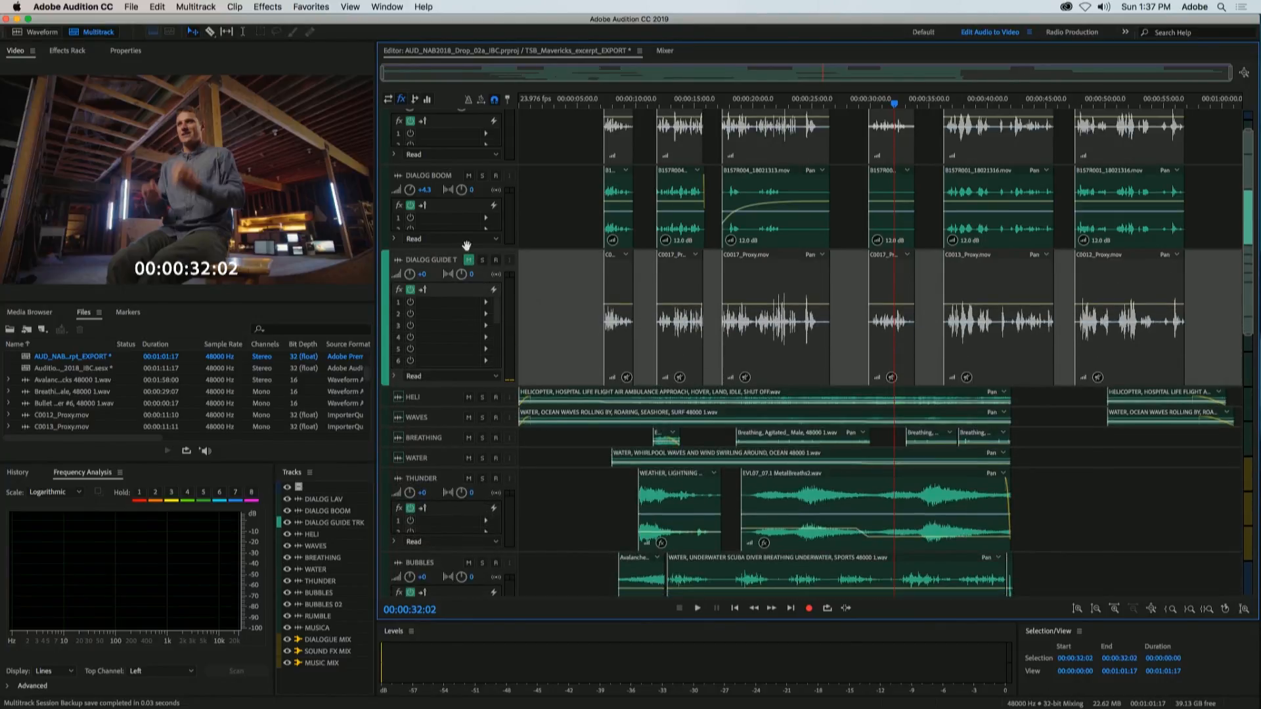
left_click_drag(466, 248, 466, 292)
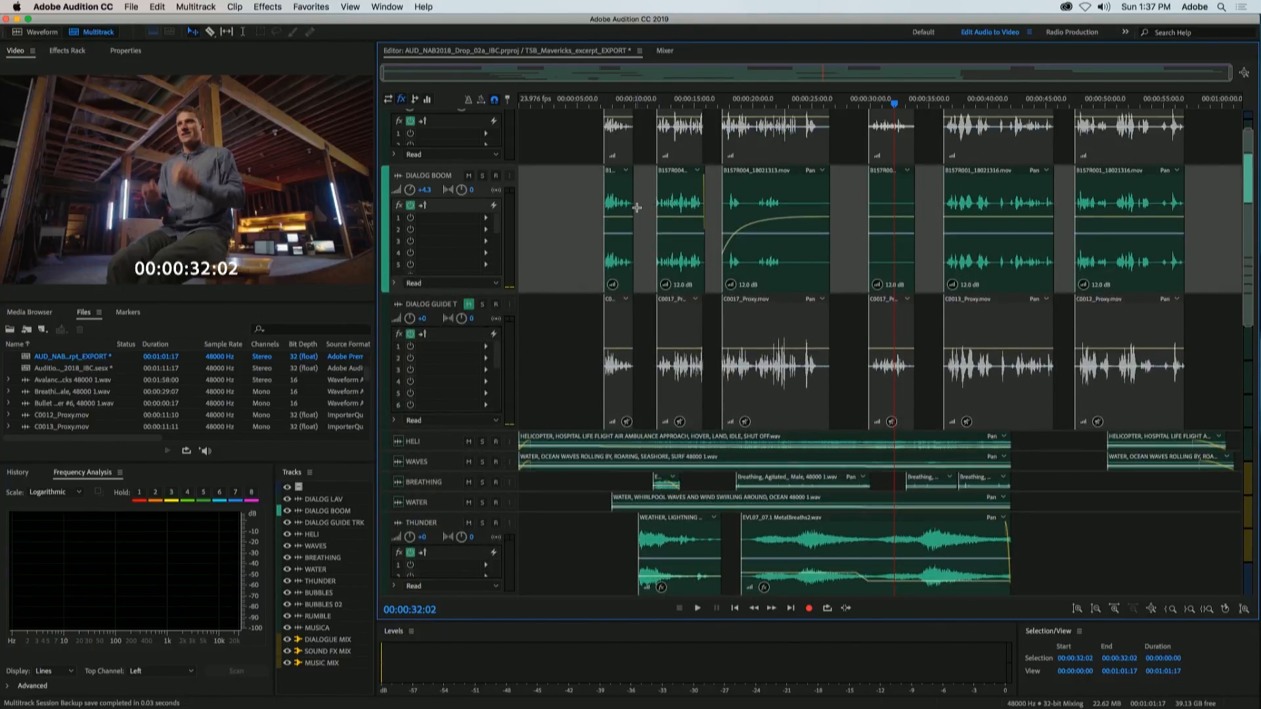
scroll(636, 207, "up", 3)
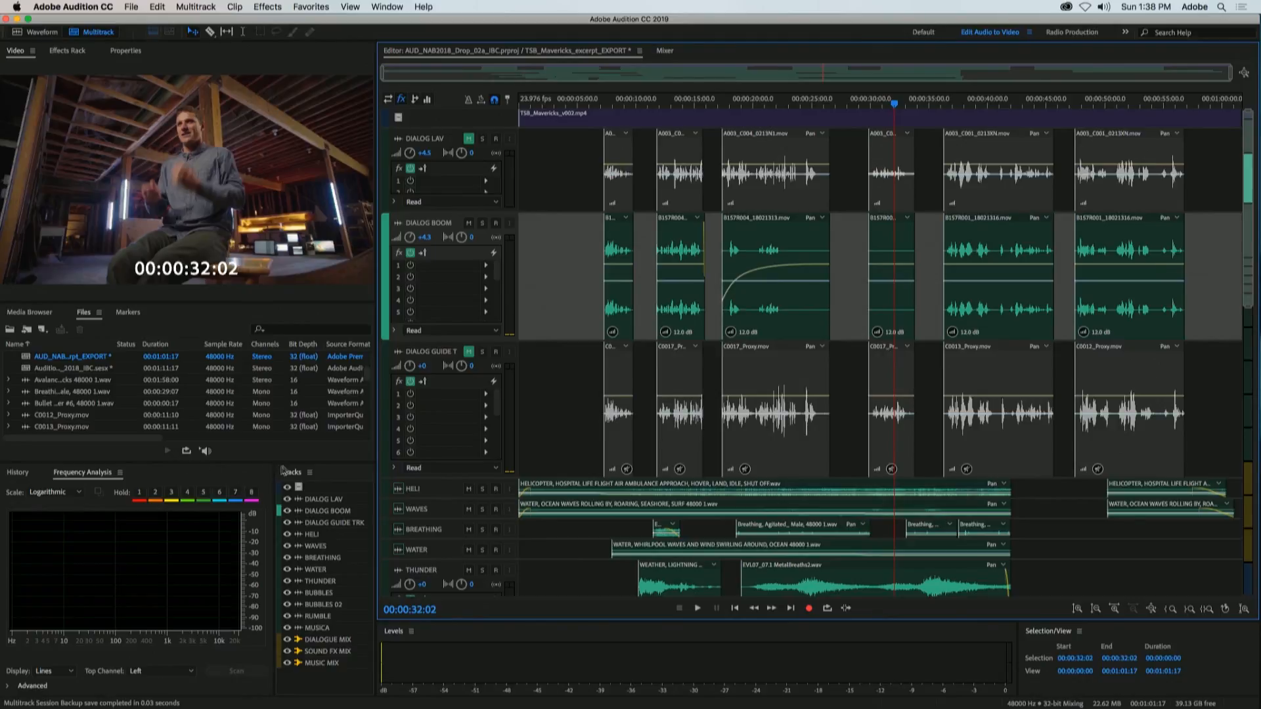
Step: Hide the MUSICA and RUMBLE tracks using the session's track list
left_click(333, 473)
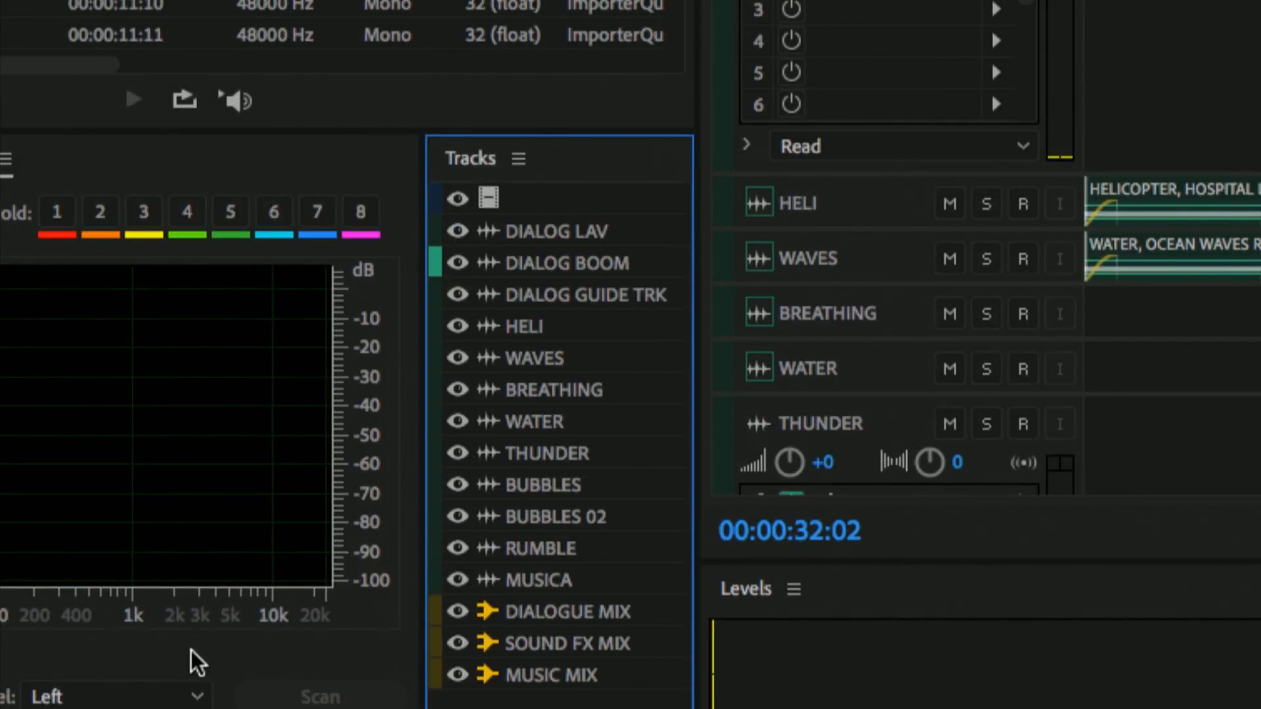
left_click(458, 580)
left_click(458, 549)
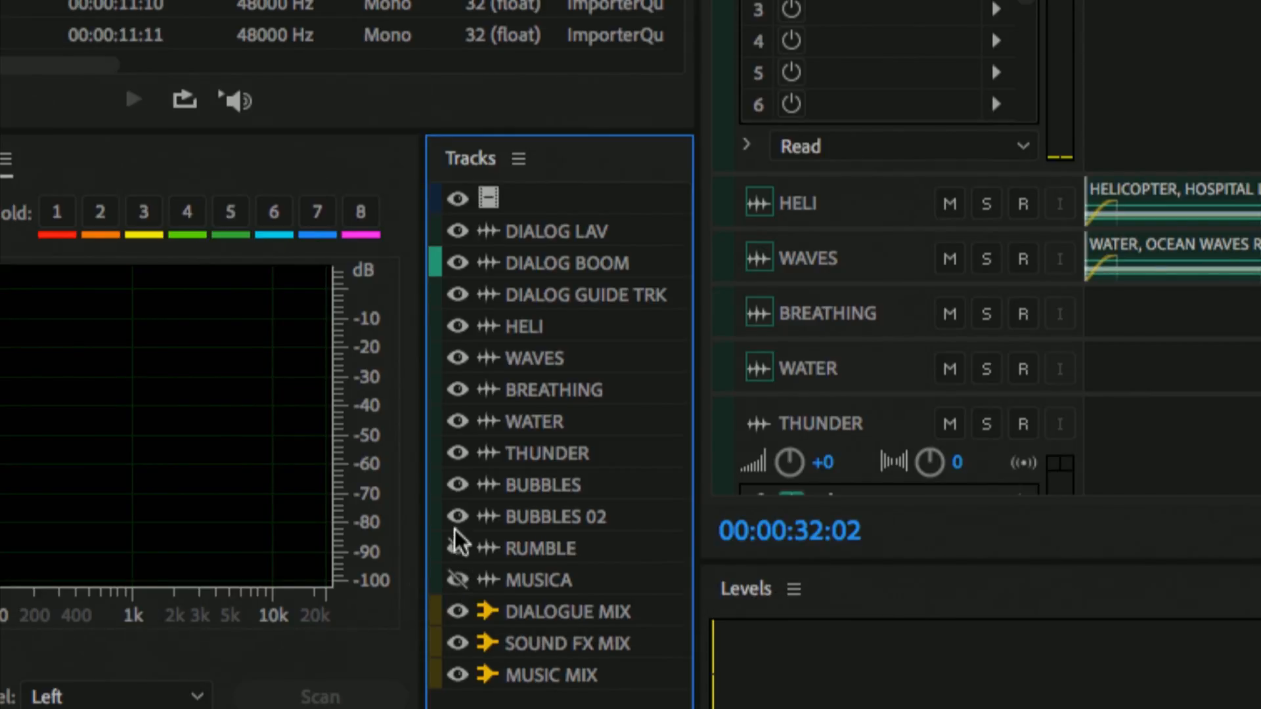
Step: Hide the BUBBLES 02, BUBBLES, THUNDER, WATER, BREATHING, WAVES and HELI tracks
left_click(457, 518)
left_click(458, 453)
left_click(458, 422)
left_click(458, 390)
left_click(458, 359)
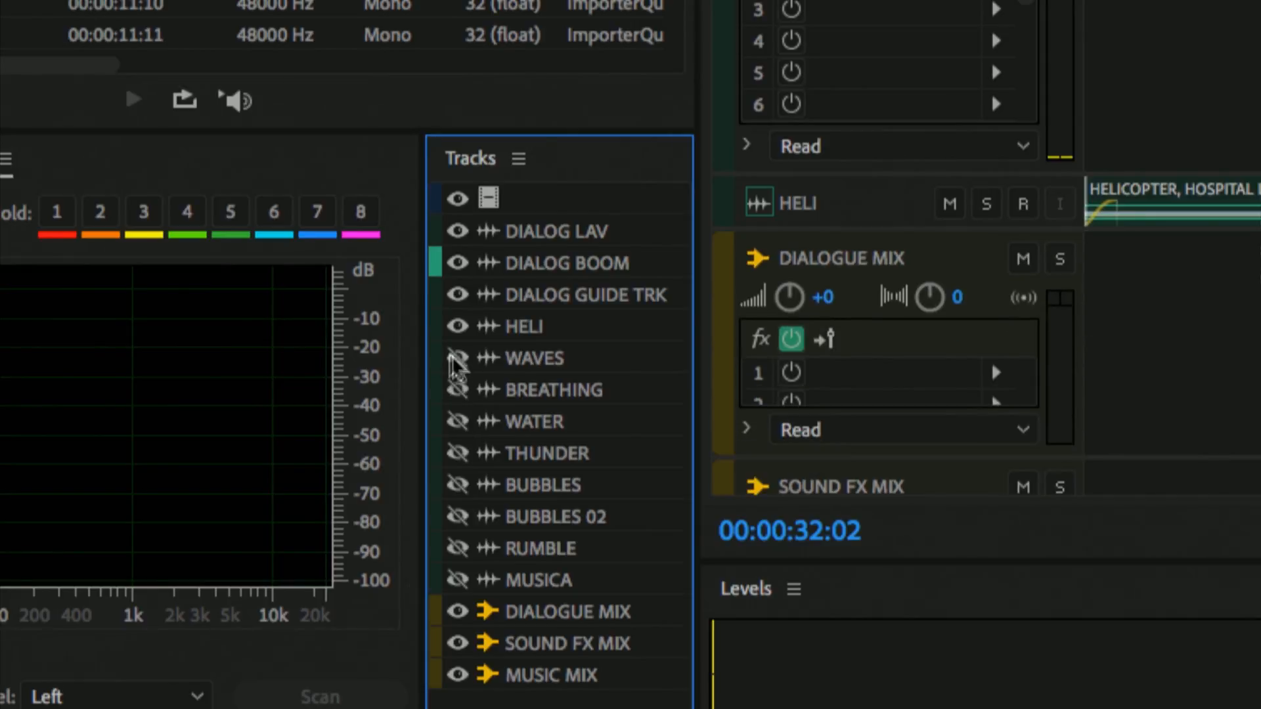
left_click(457, 326)
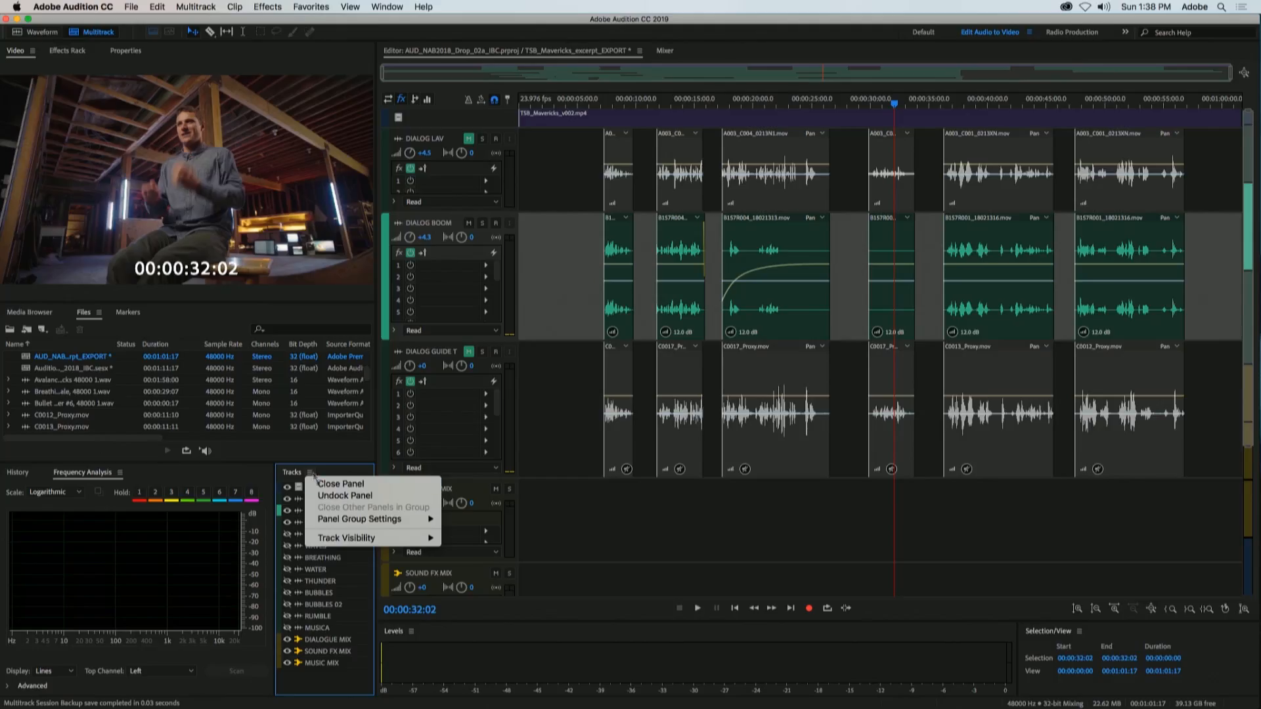
Step: Save the current track visibility configuration as Preset 1
mouse_move(326, 538)
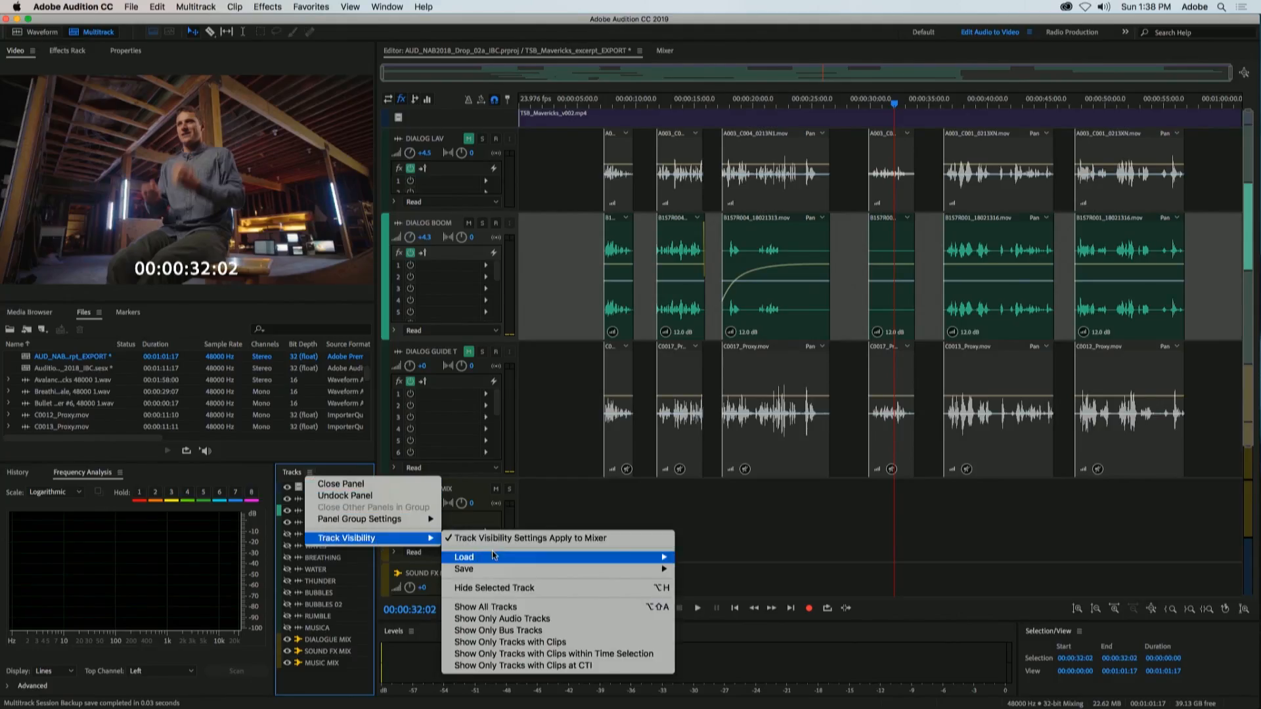
mouse_move(529, 570)
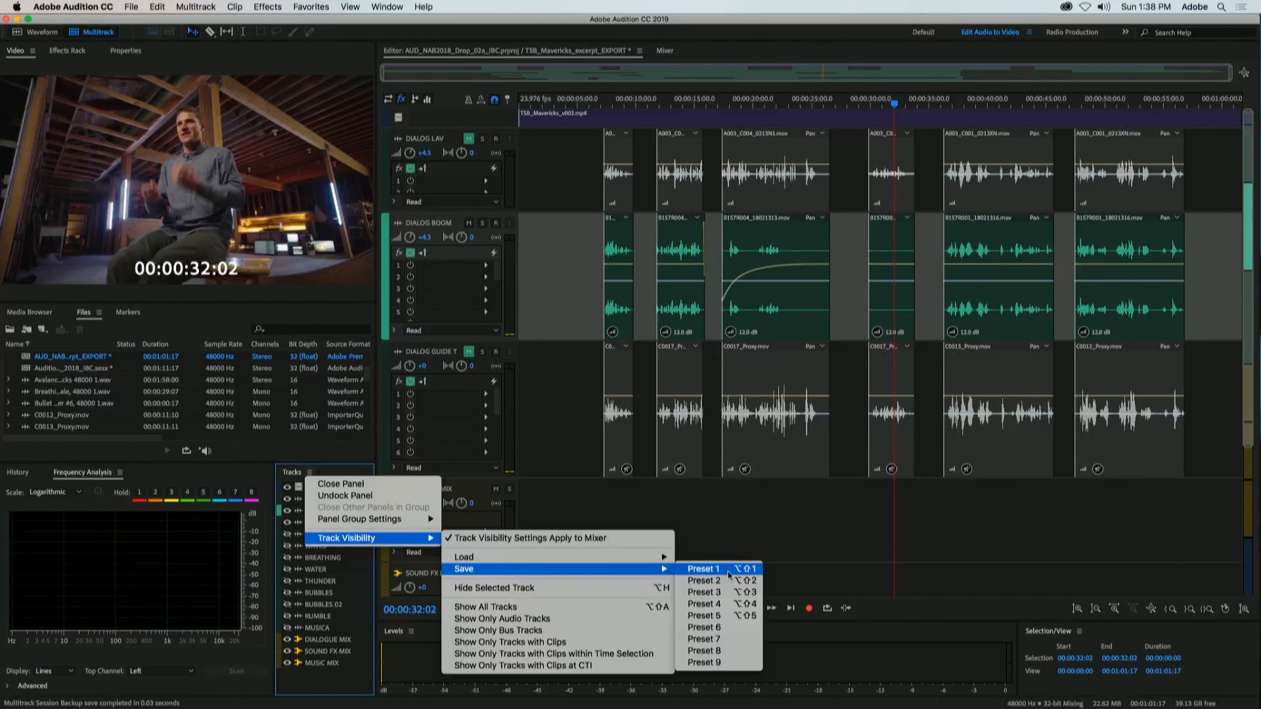
left_click(703, 570)
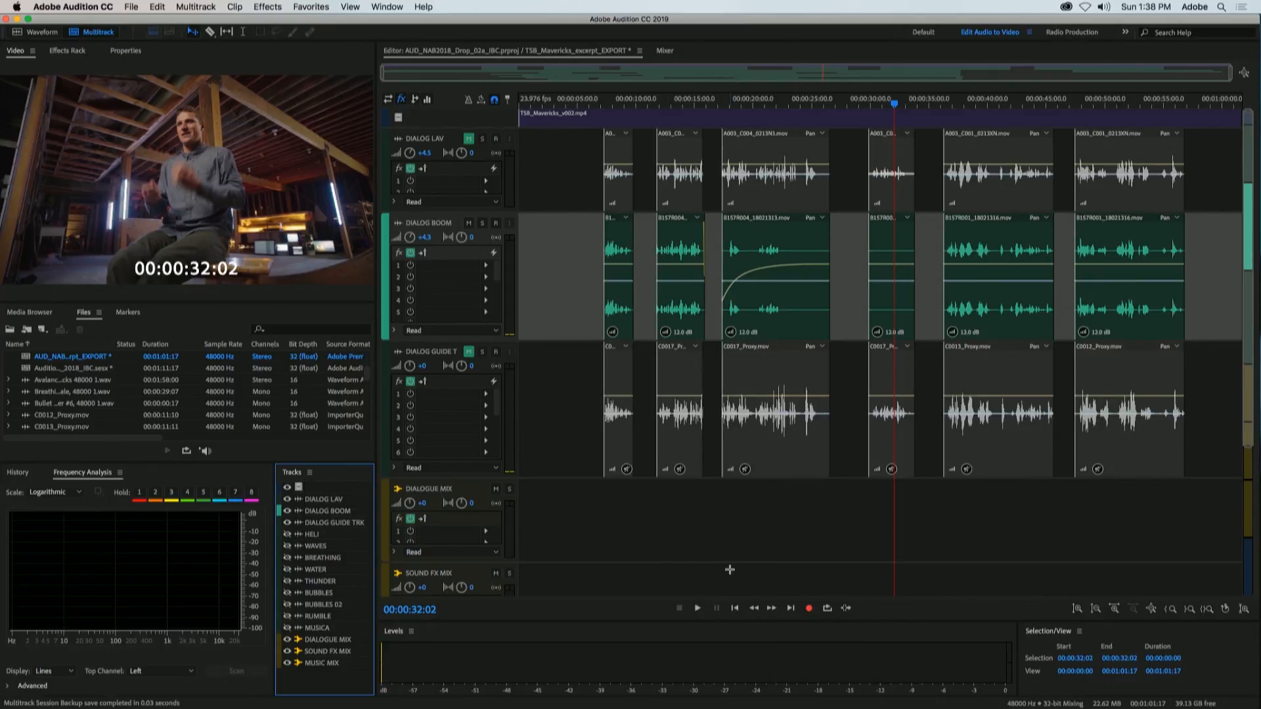
Step: Show all tracks of the session, and reload the track visibility configuration from Preset 1
left_click(310, 472)
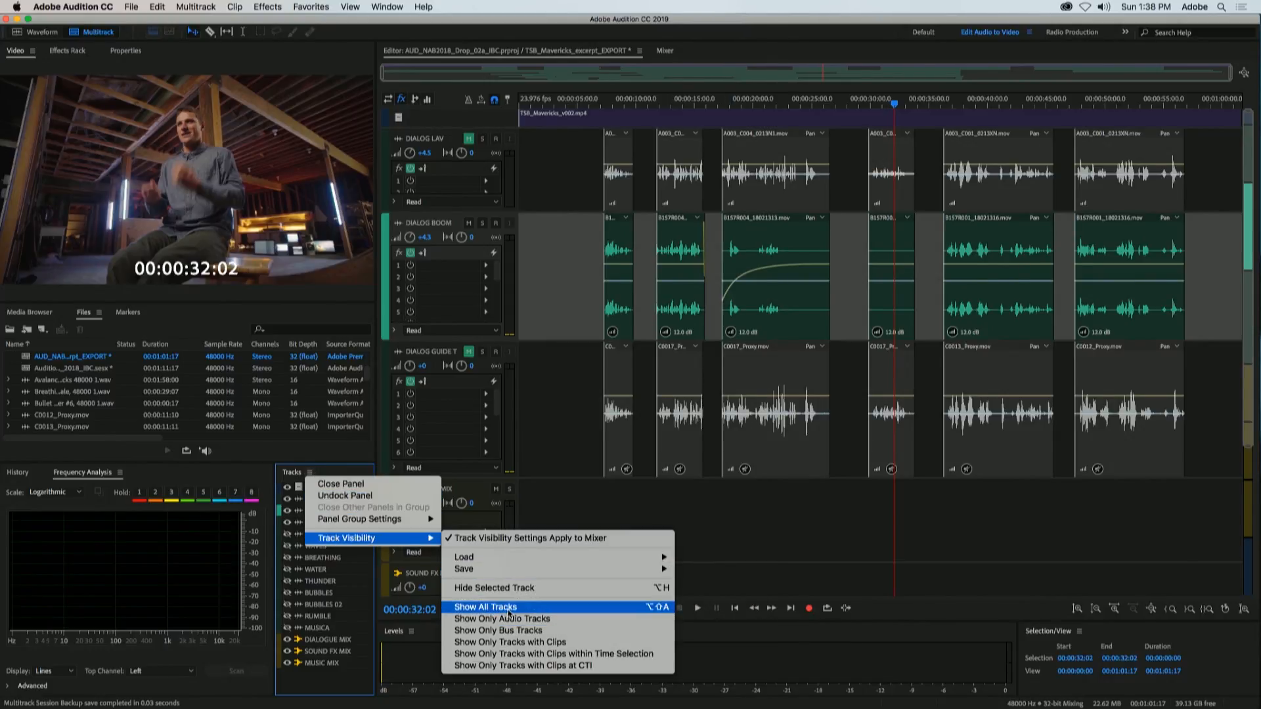
left_click(506, 608)
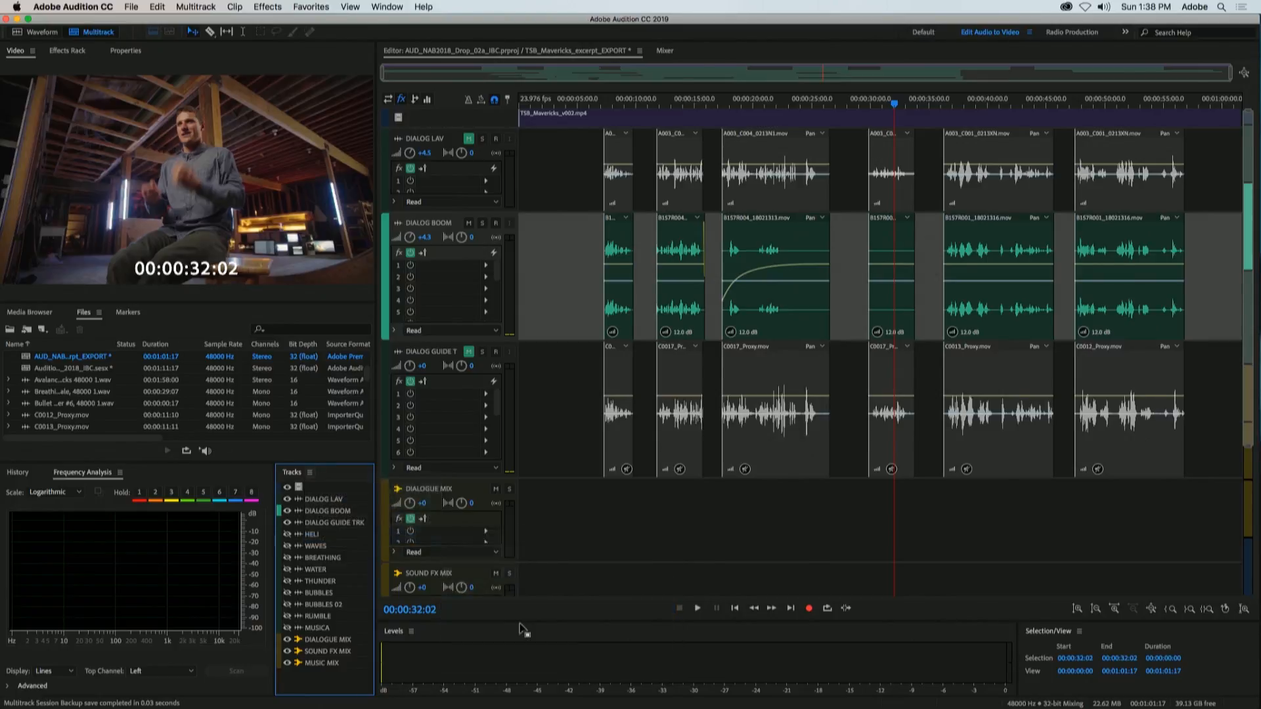
left_click(310, 473)
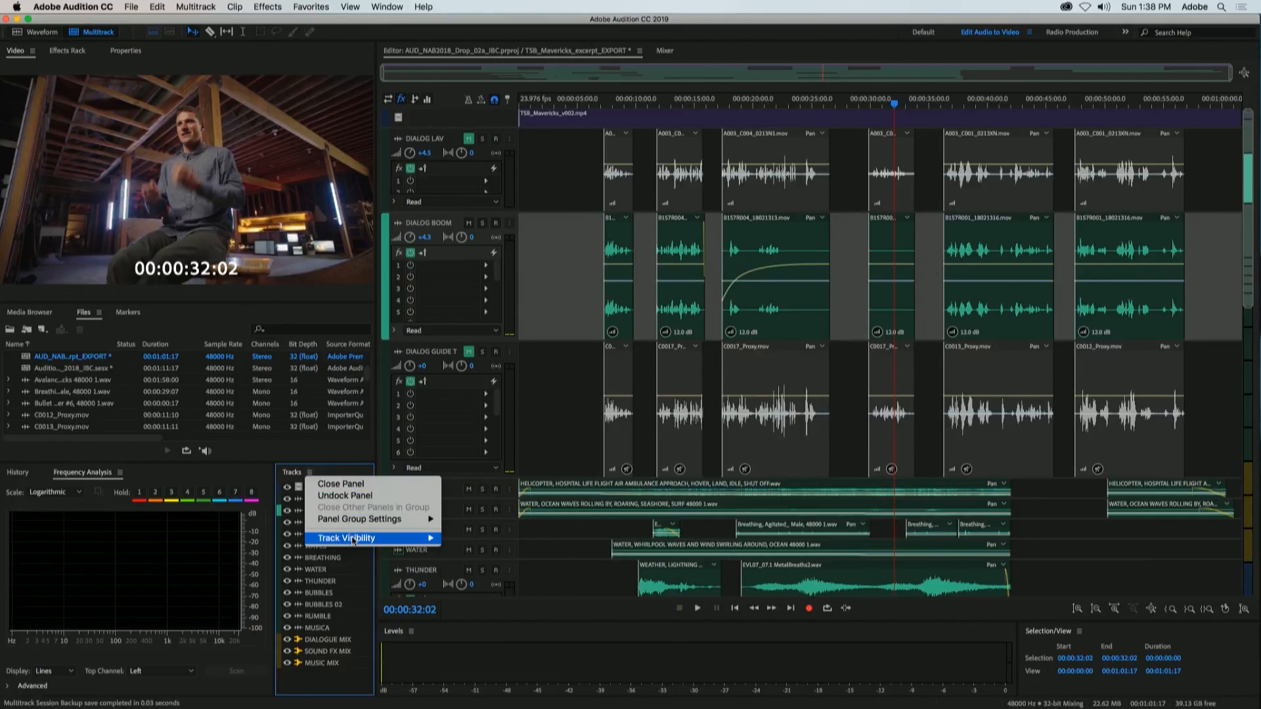
mouse_move(352, 539)
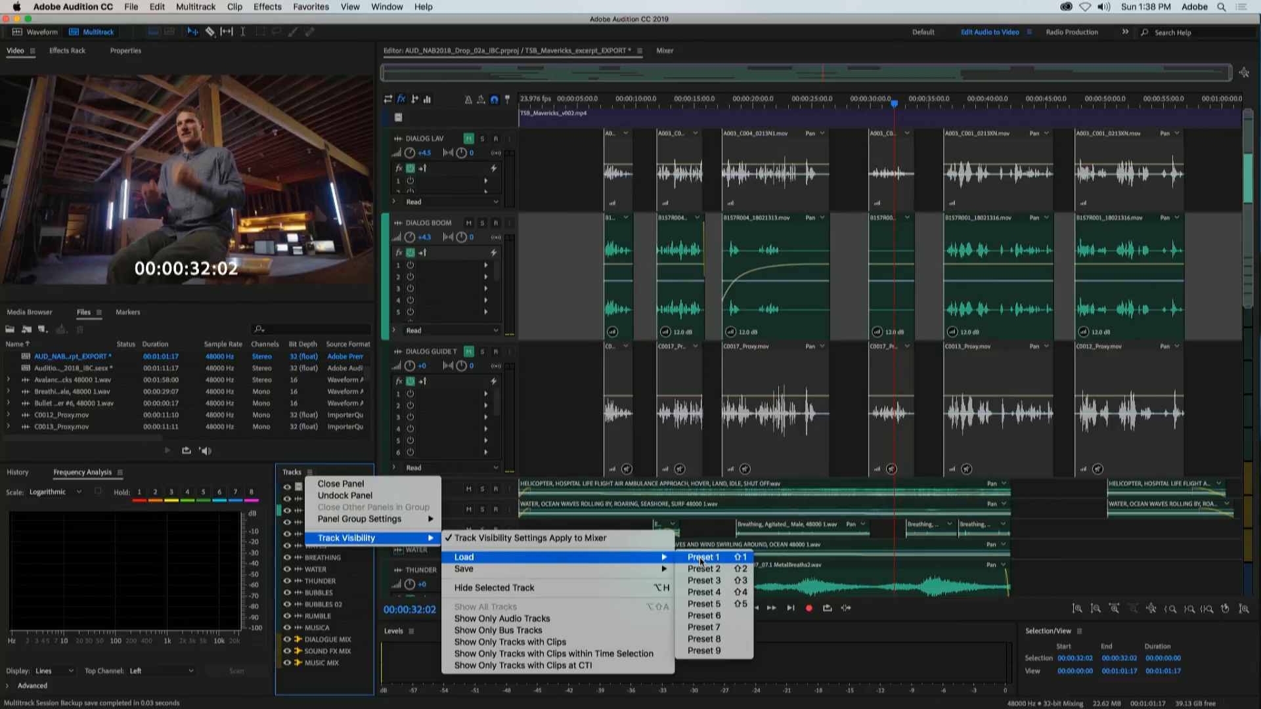
left_click(700, 557)
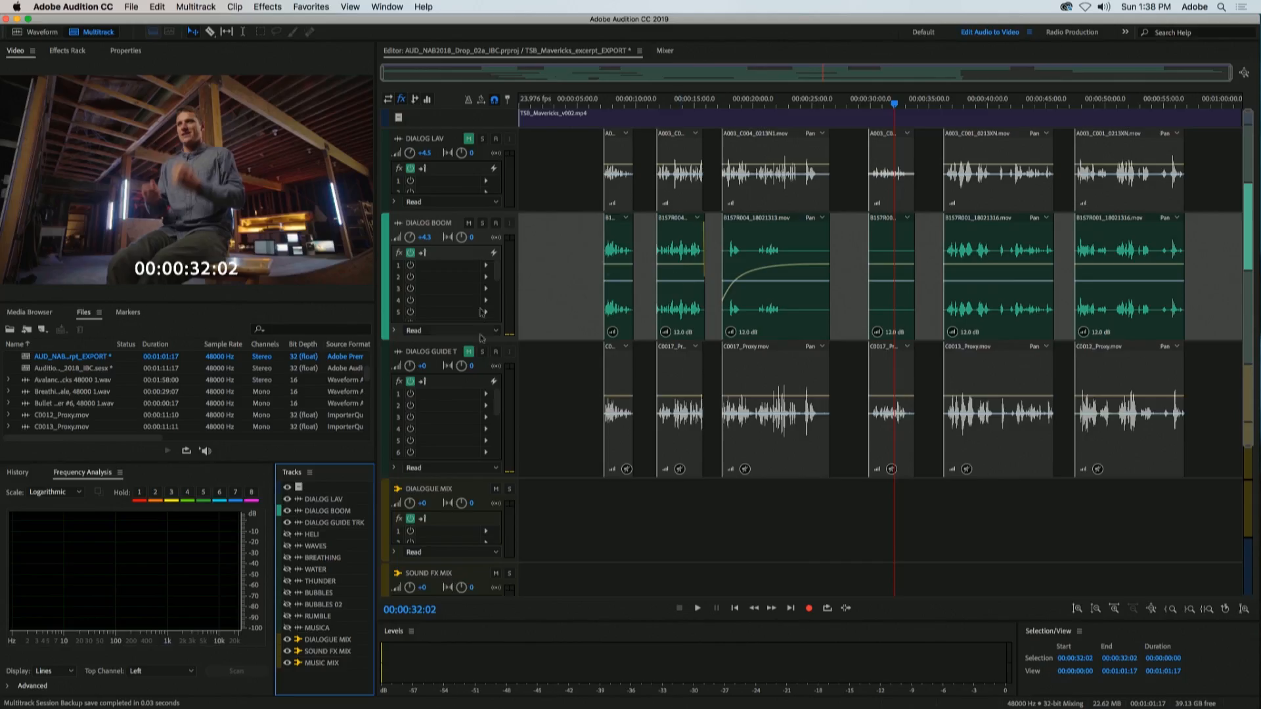
Step: Bring up the Mixer and make the HELI, WAVES, BREATHING, WATER, THUNDER and BUBBLES tracks visible
left_click(664, 52)
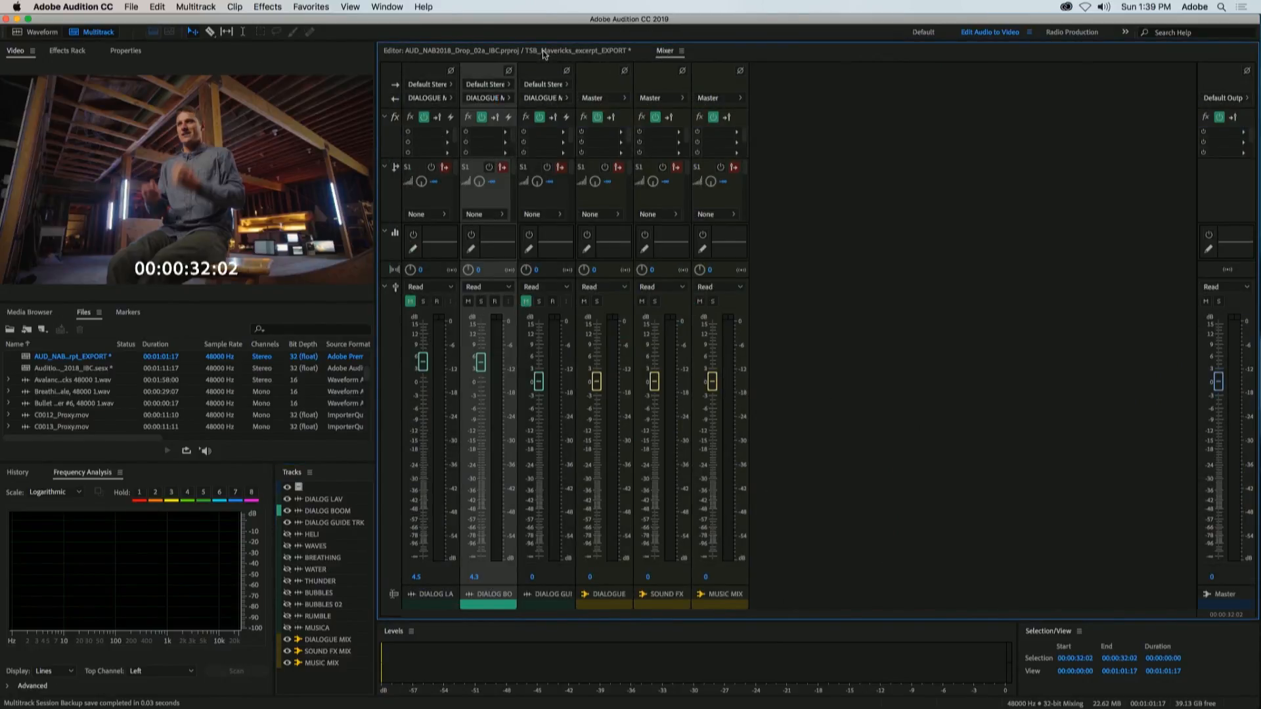
left_click(287, 535)
left_click(287, 546)
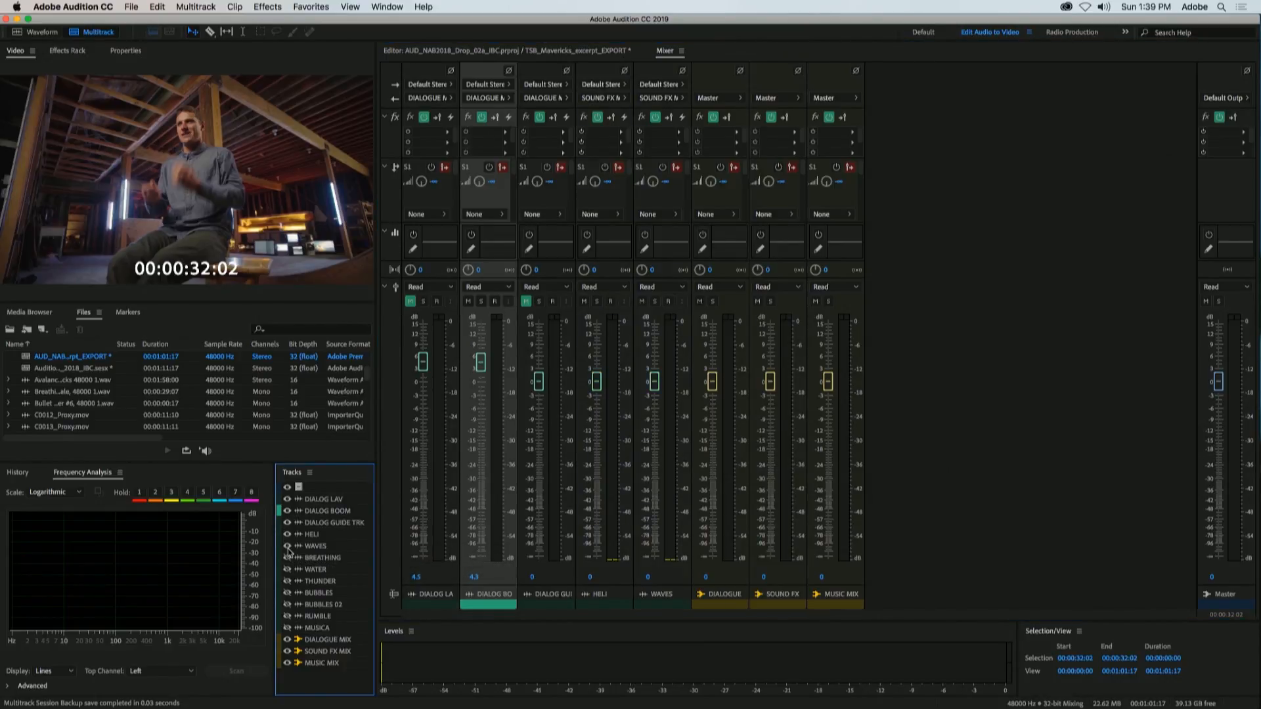
left_click(287, 557)
left_click(287, 569)
left_click(287, 593)
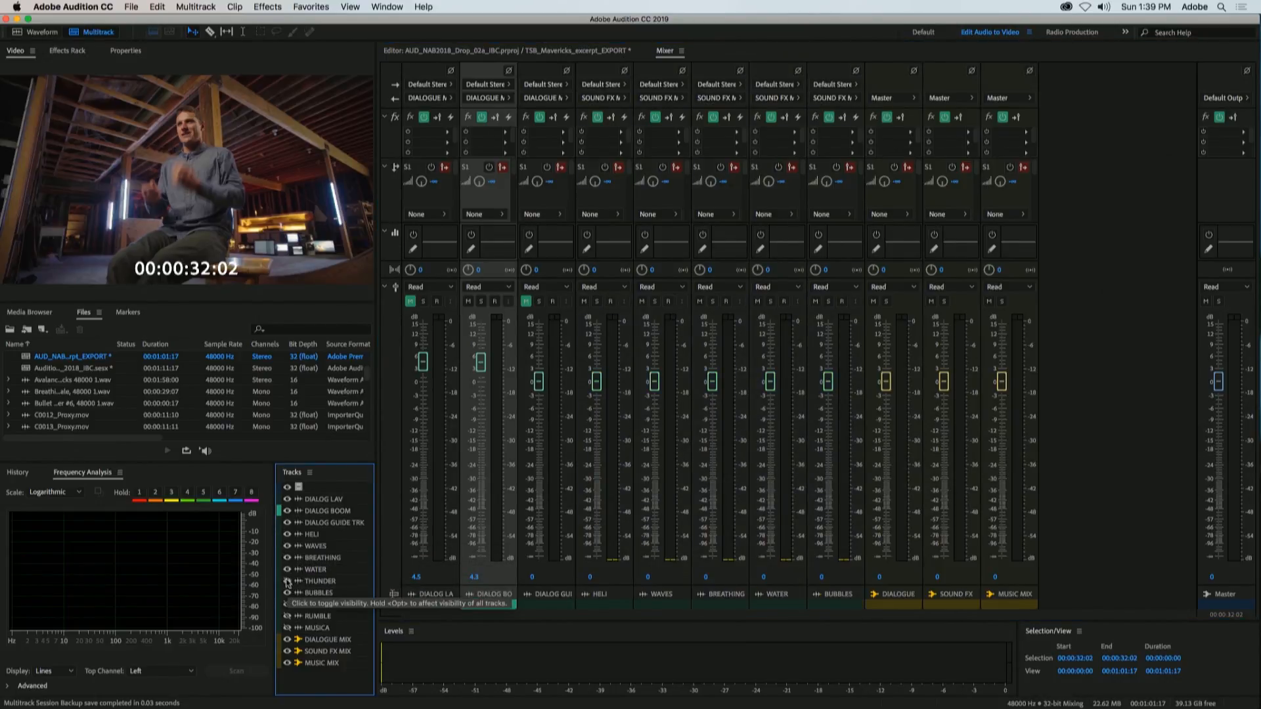
left_click(287, 570)
left_click(288, 558)
left_click(287, 581)
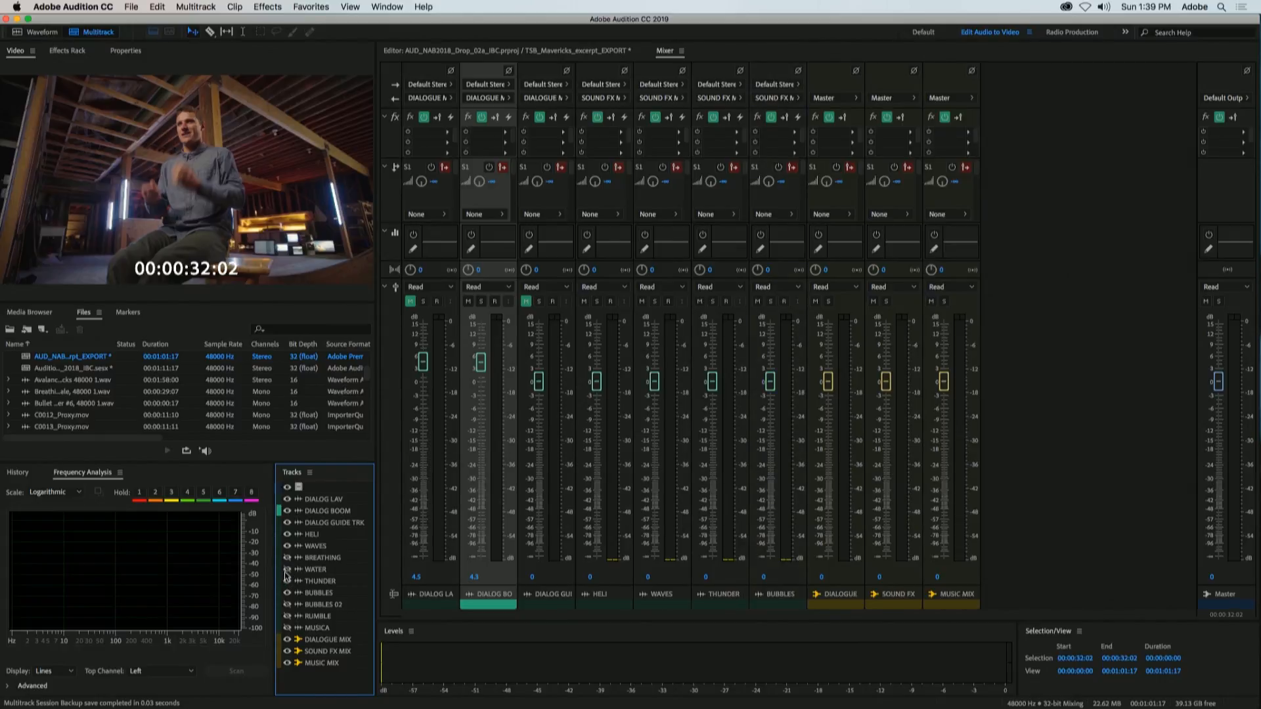
left_click(287, 570)
left_click(287, 558)
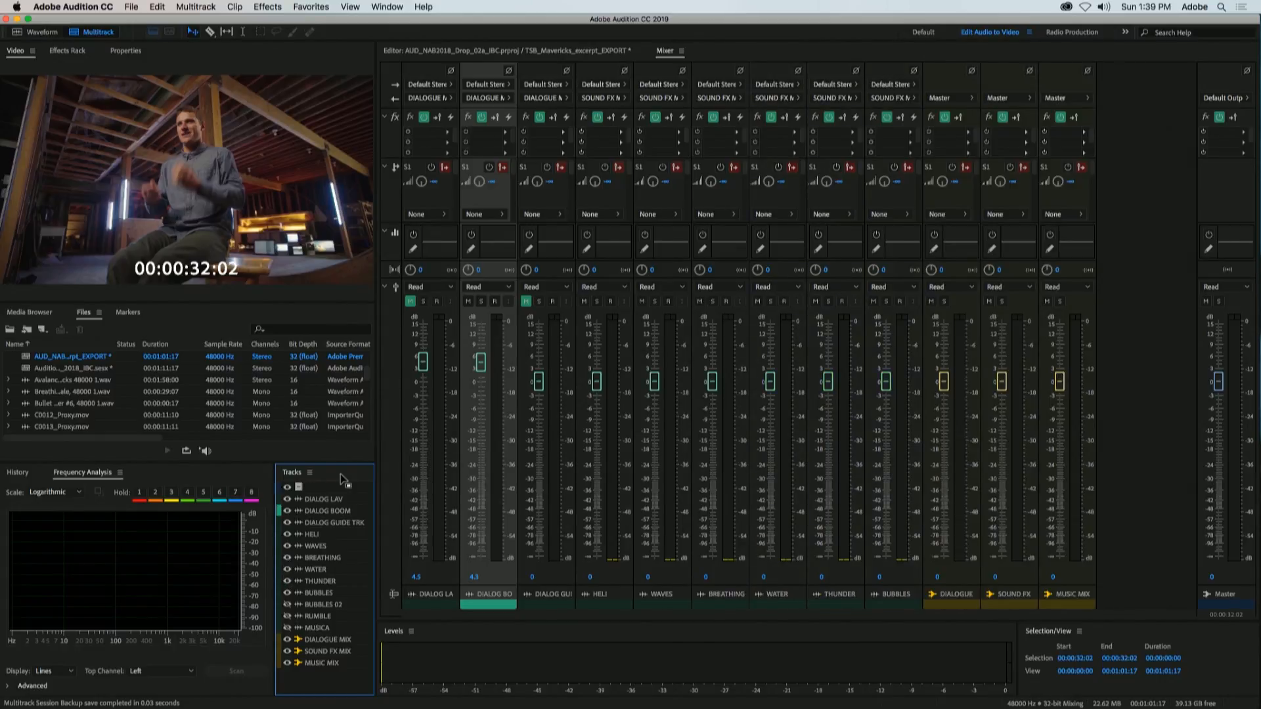
Step: Return to the TSB_Mavericks_excerpt_EXPORT multitrack view and look over the visible tracks
left_click(557, 52)
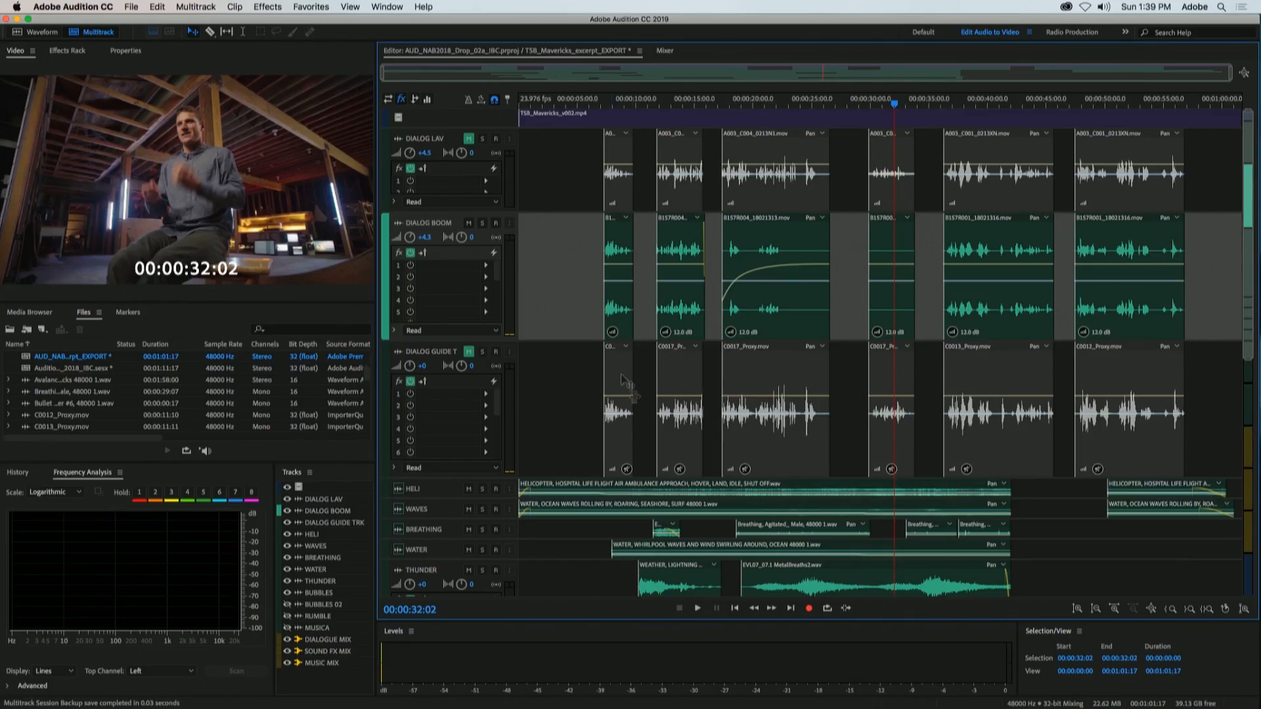
scroll(623, 381, "down", 5)
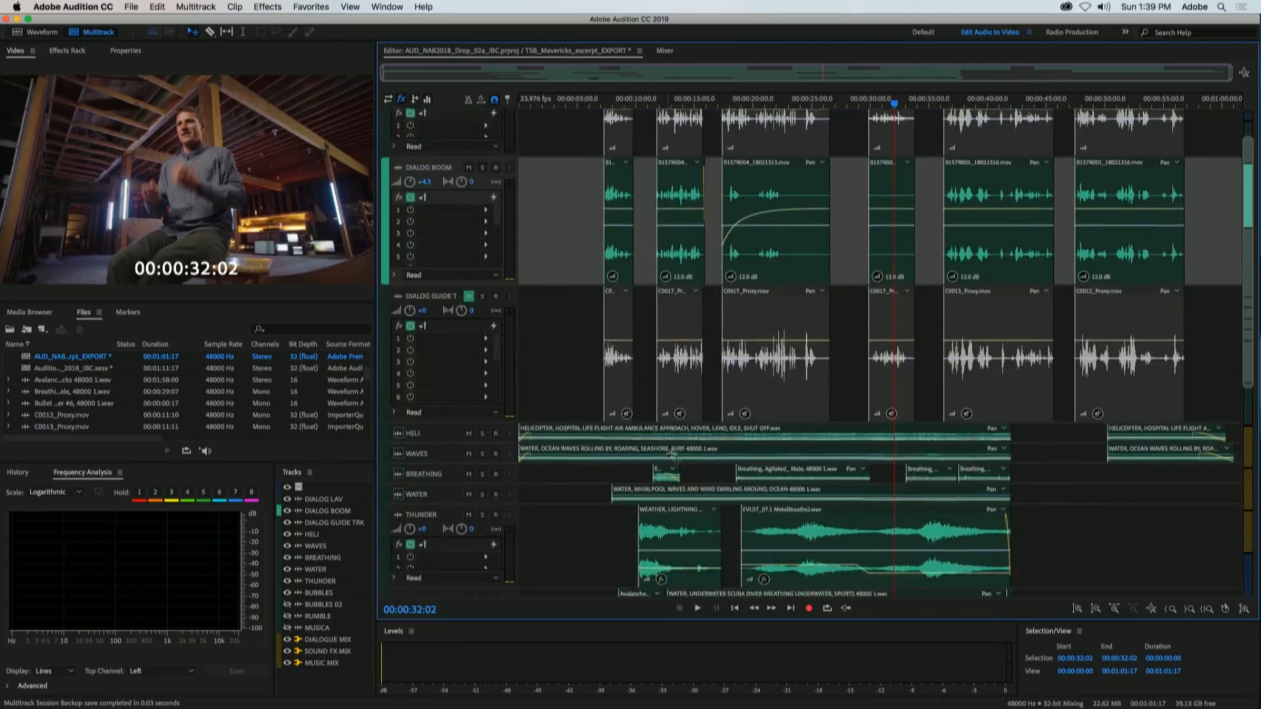
scroll(669, 455, "up", 5)
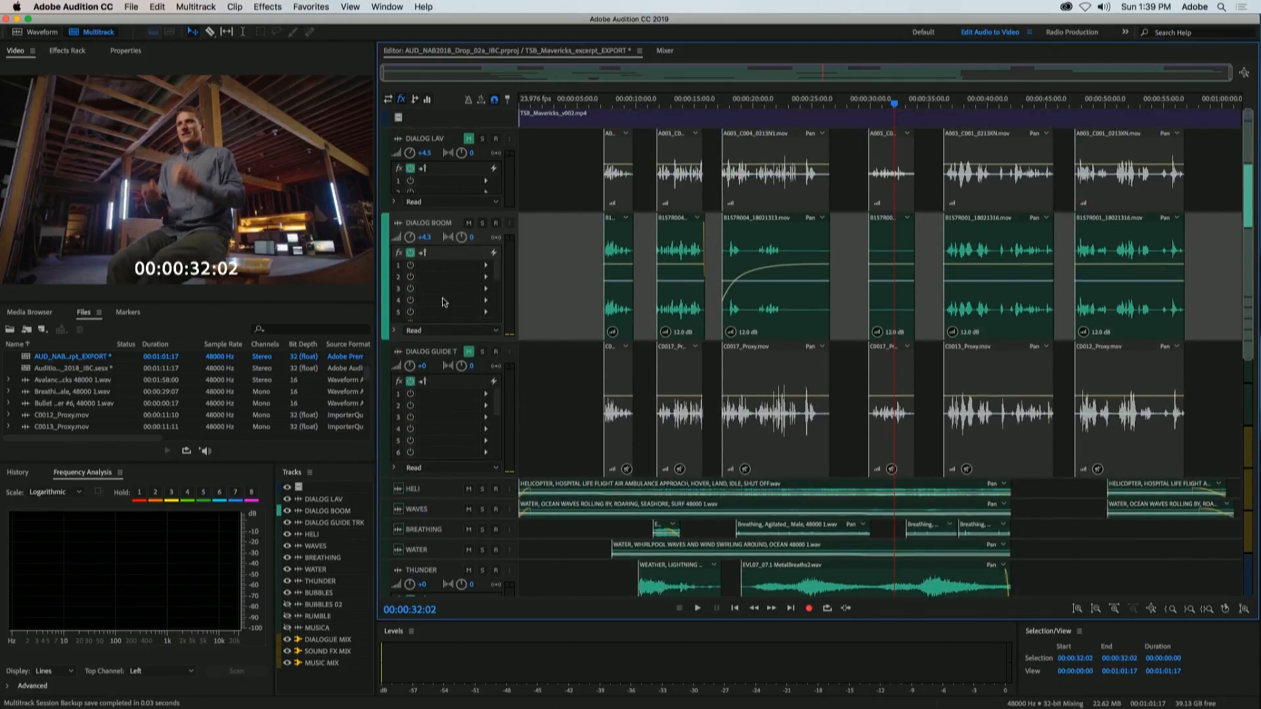
Step: Switch to the Footprint Voice.prproj.sesx session and display the MICROPHONE clip's source channel routing in its properties
left_click(640, 51)
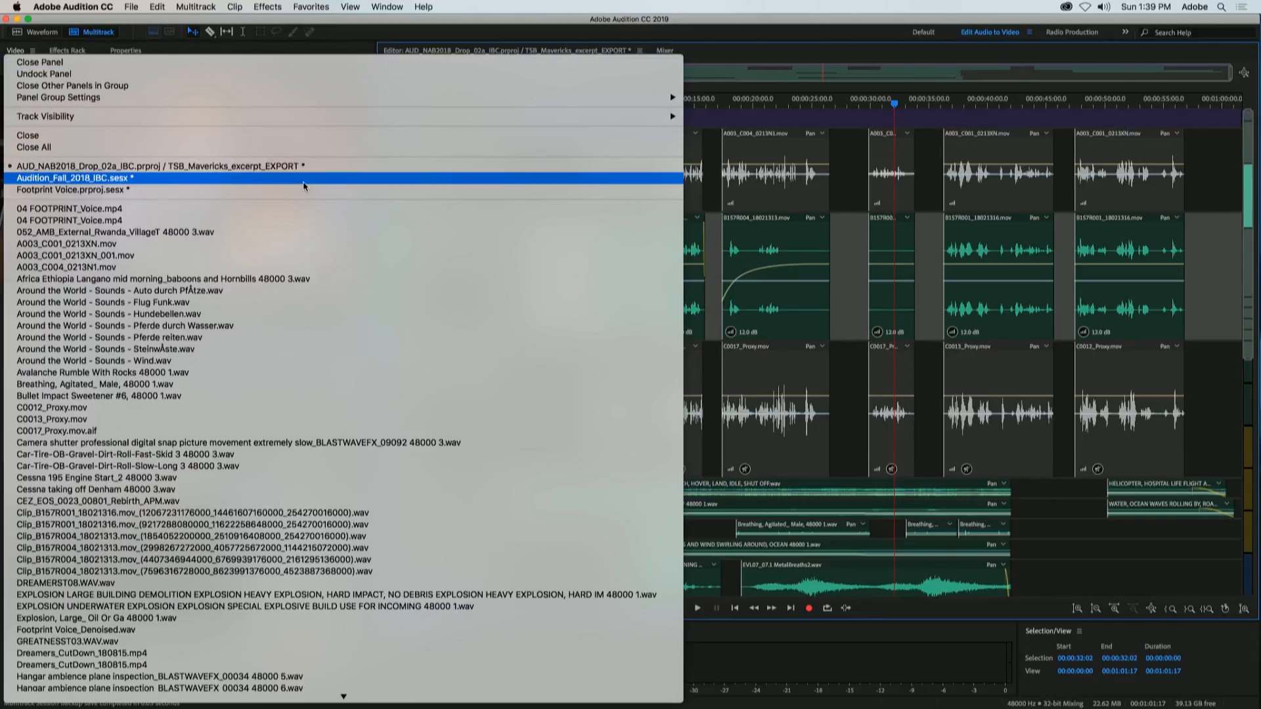
left_click(398, 190)
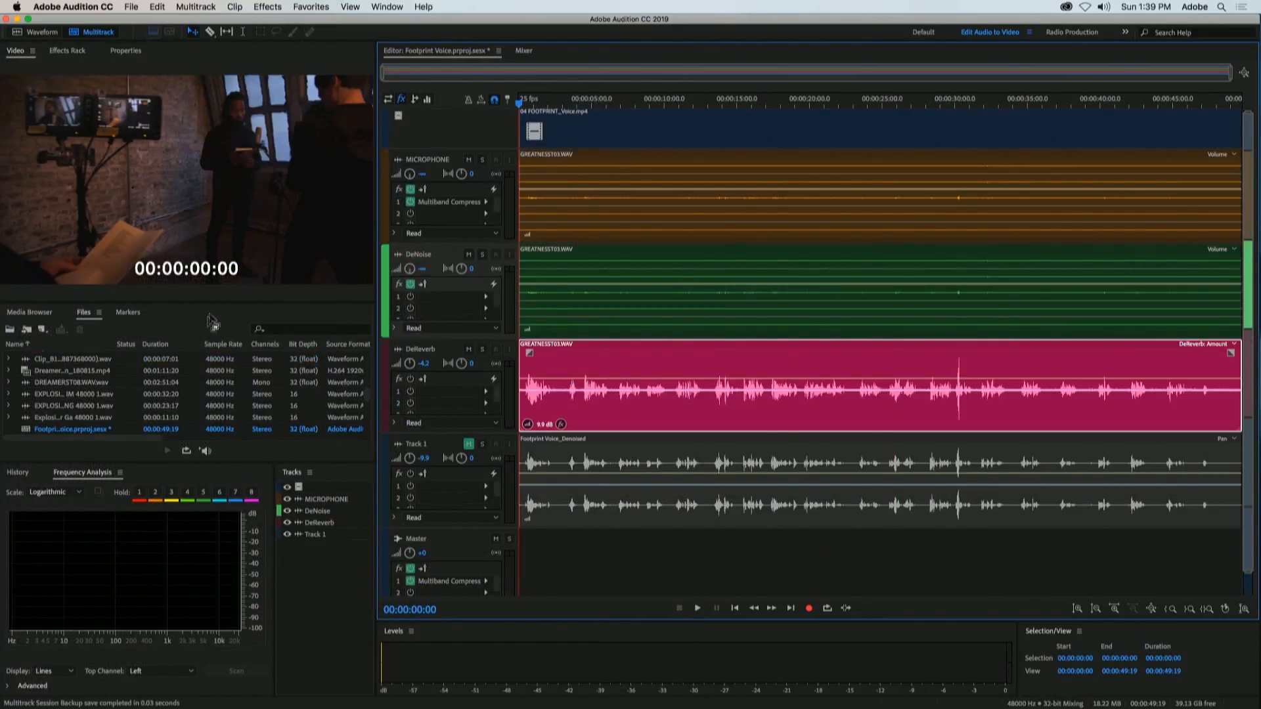
left_click(127, 51)
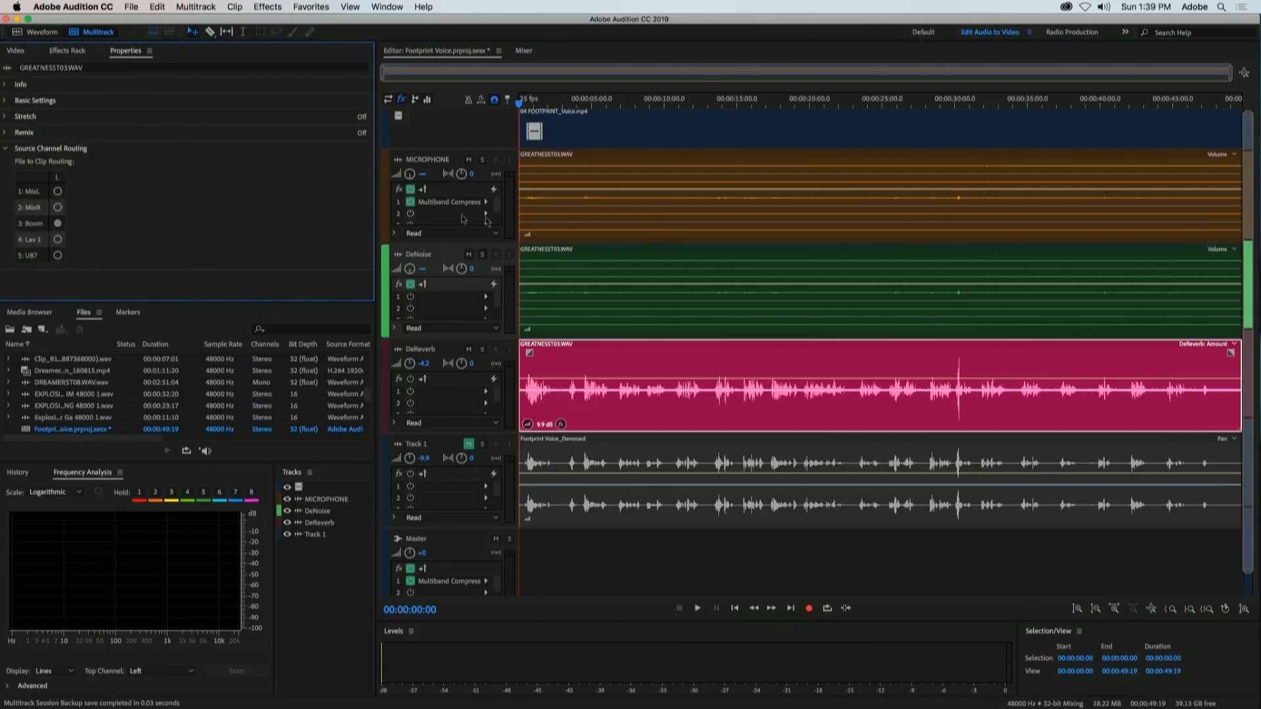
left_click(610, 290)
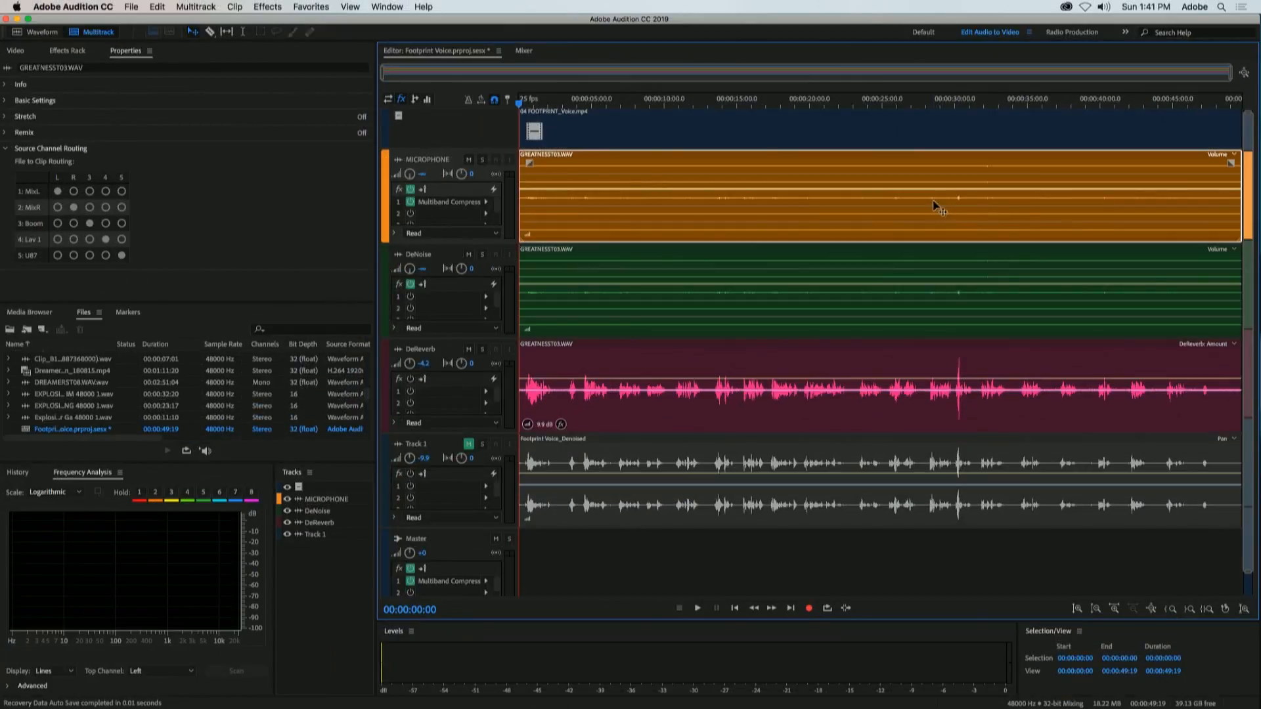
left_click(75, 224)
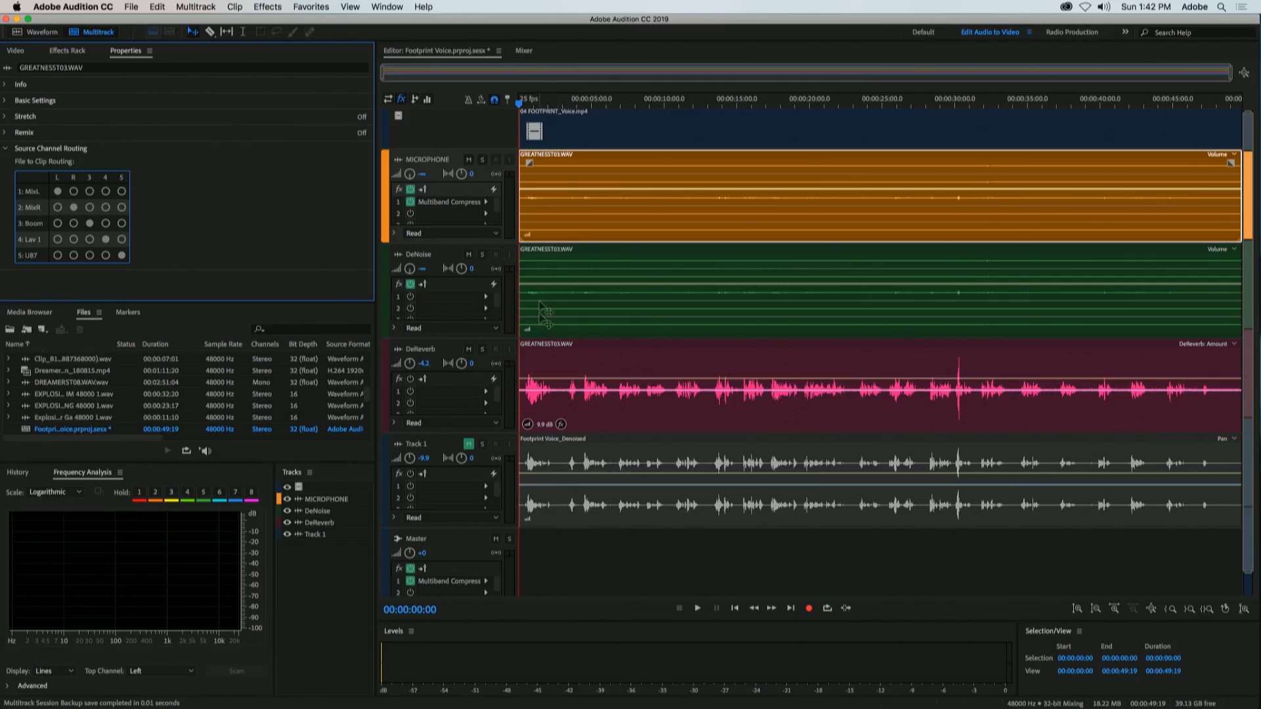
Step: Reveal the MICROPHONE clip's source file in the file list and delete the clips from Track 1, DeReverb, DeNoise and MICROPHONE
right_click(580, 206)
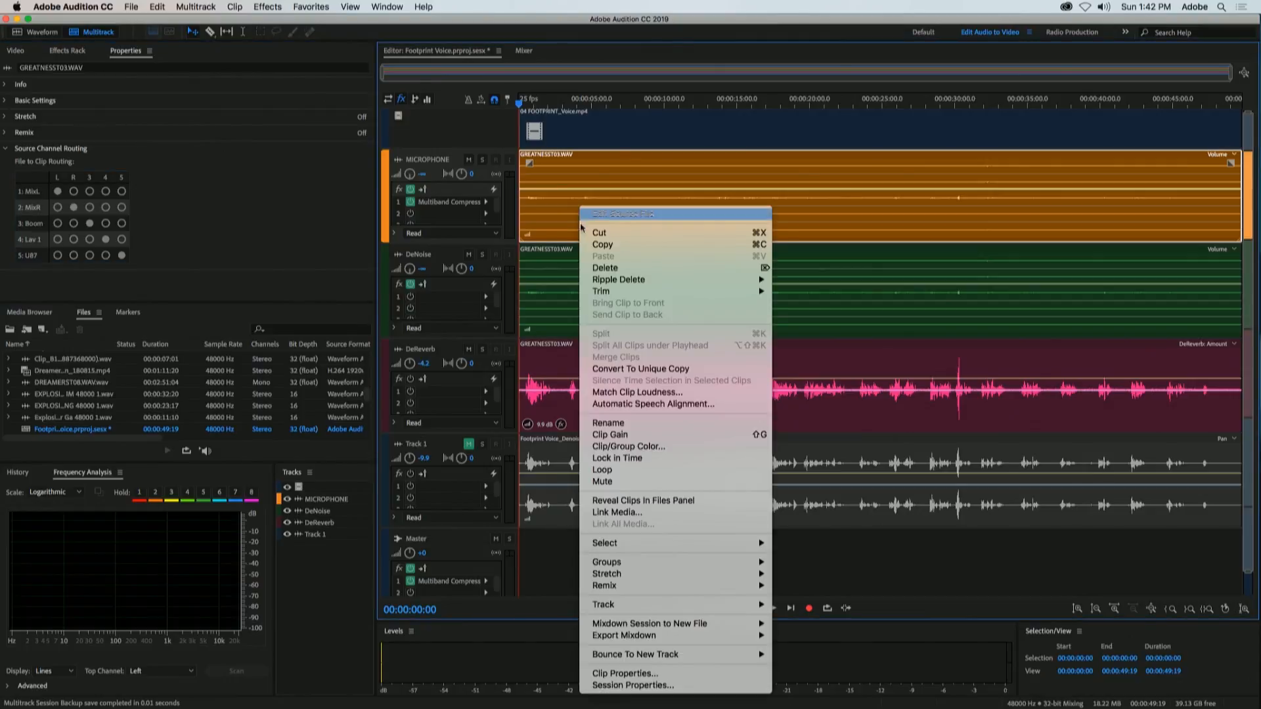
left_click(646, 501)
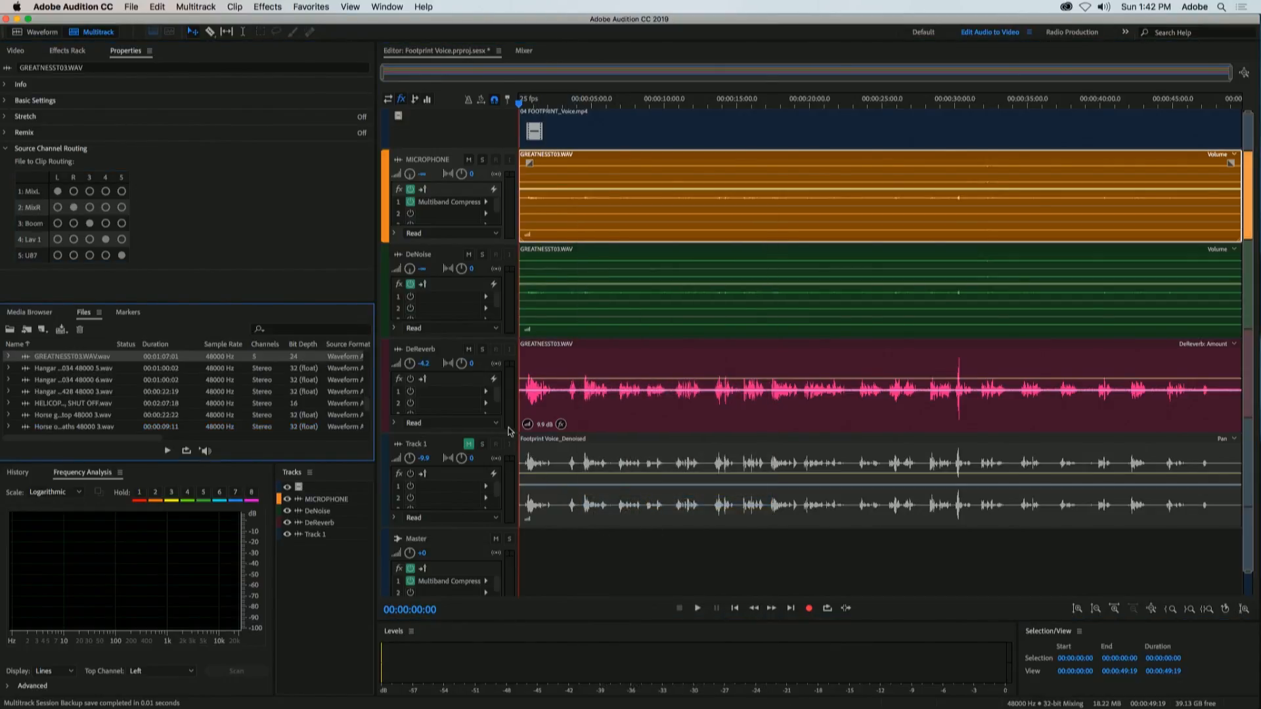
left_click(563, 489)
key("Delete")
left_click(575, 397)
key("Delete")
left_click(583, 296)
key("Delete")
left_click(576, 220)
key("Delete")
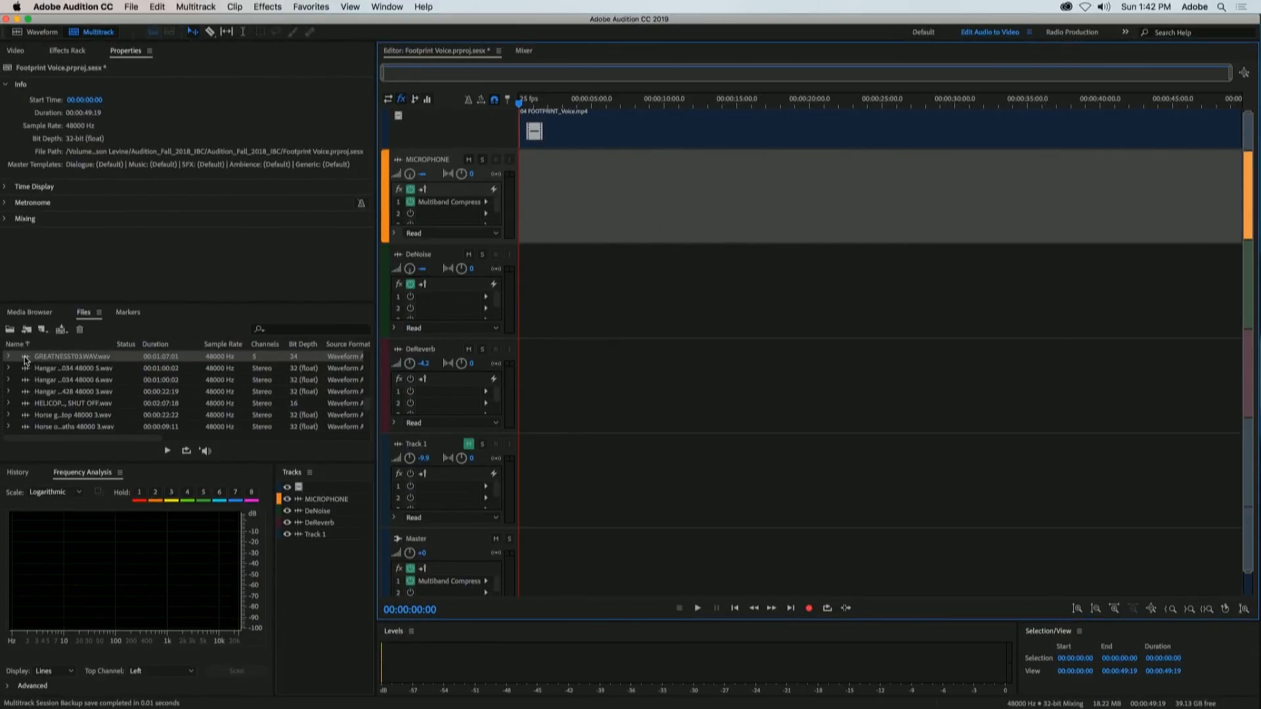
Step: Try to place the GREATNESST03.WAV file at the start of the MICROPHONE track
left_click_drag(24, 360, 516, 206)
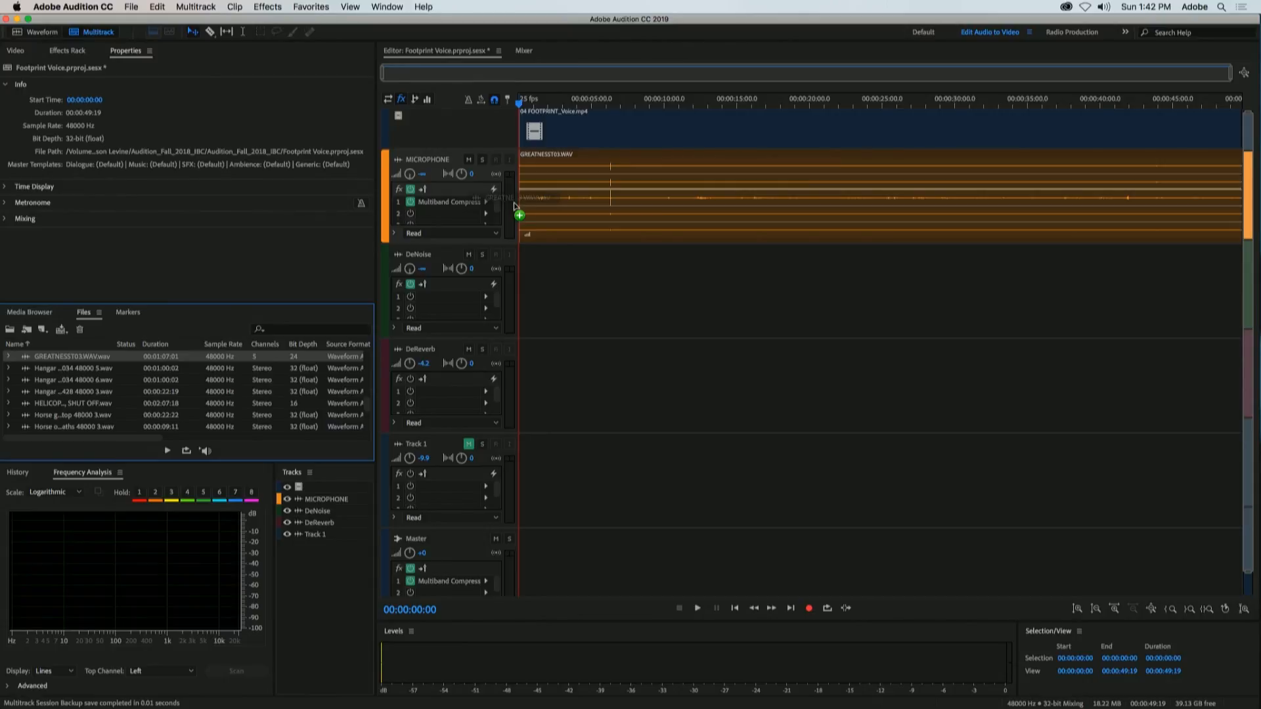
left_click_drag(514, 204, 515, 207)
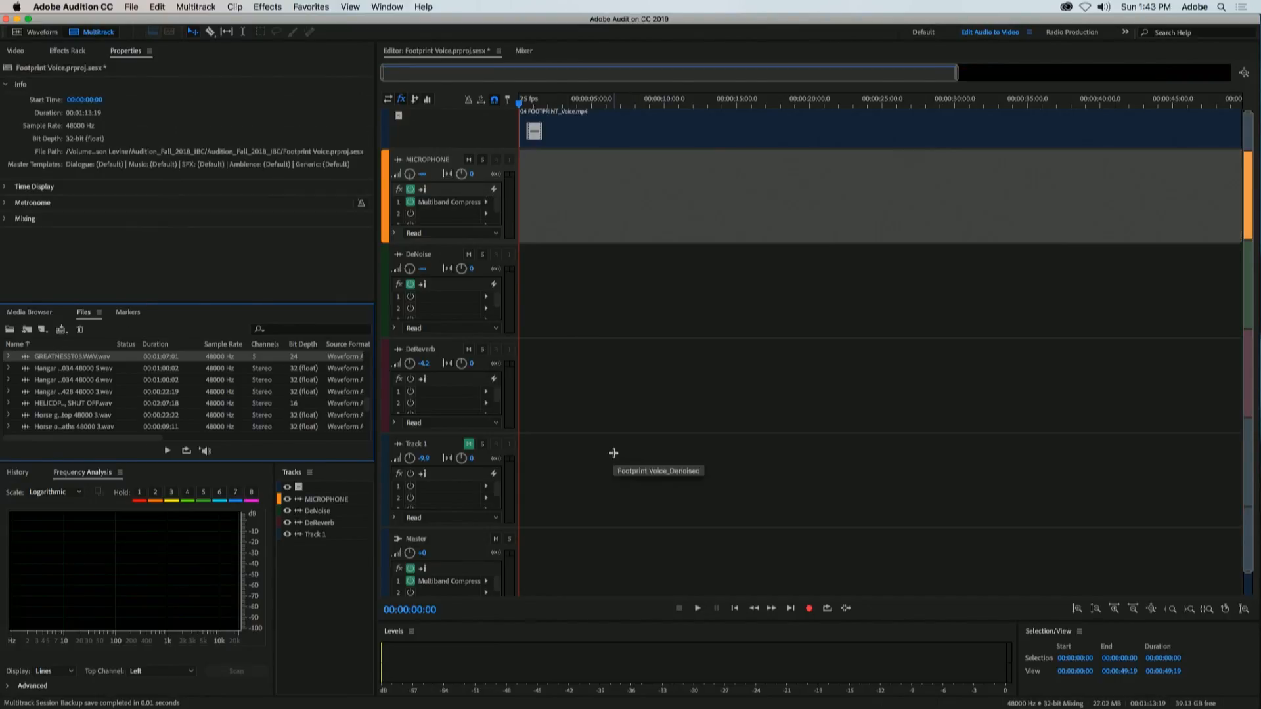
Step: Add a mono audio track below Track 1 and place GREATNESST03.WAV across the five audio tracks from the session start
right_click(581, 488)
mouse_move(658, 562)
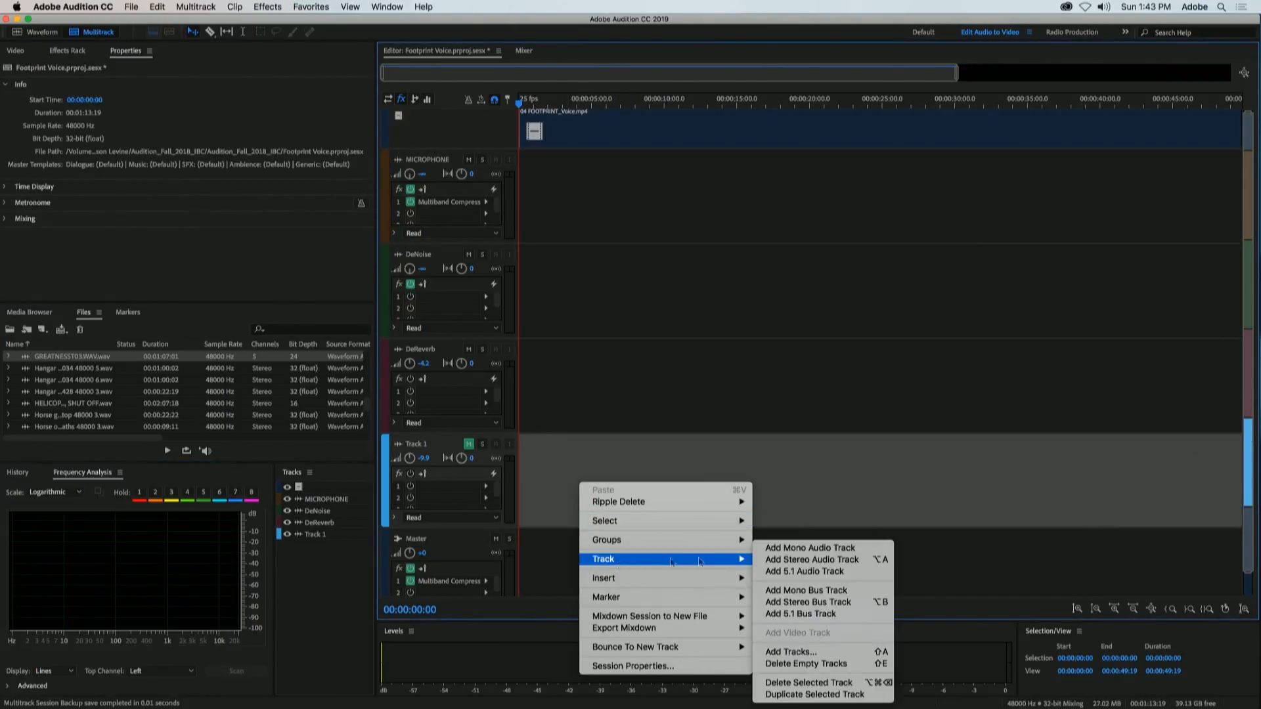
left_click(805, 548)
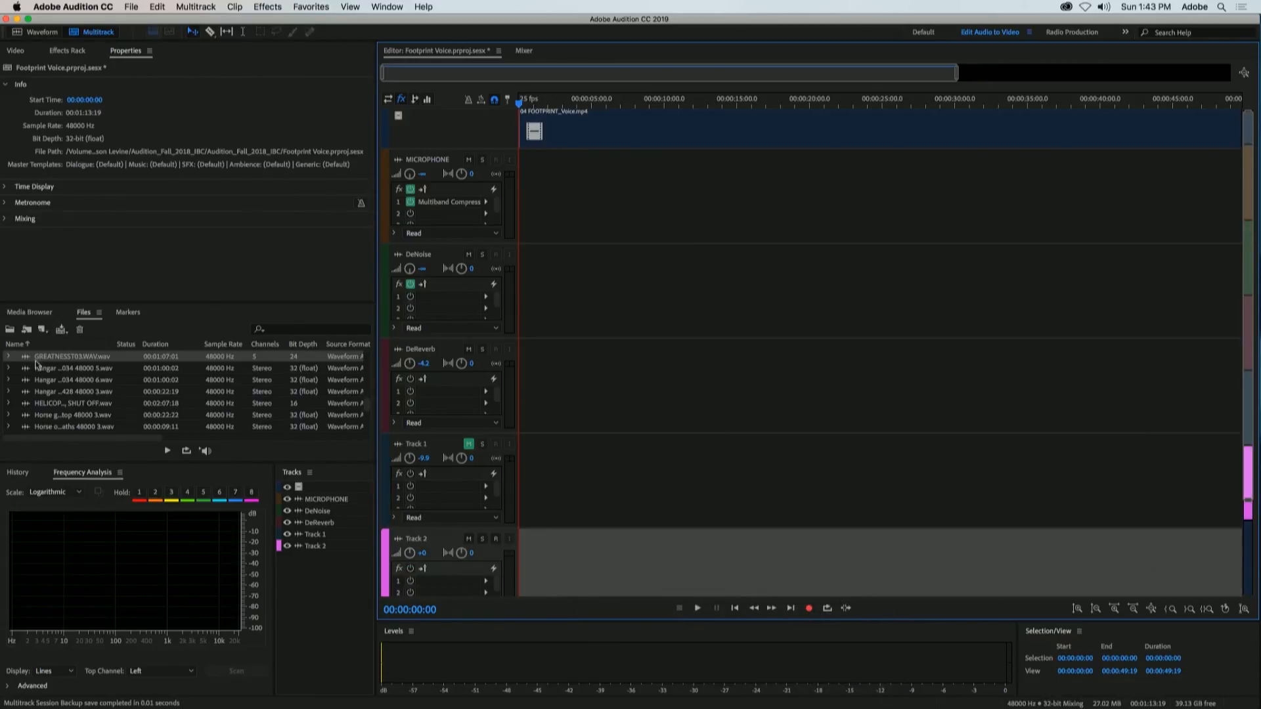
left_click_drag(30, 360, 504, 222)
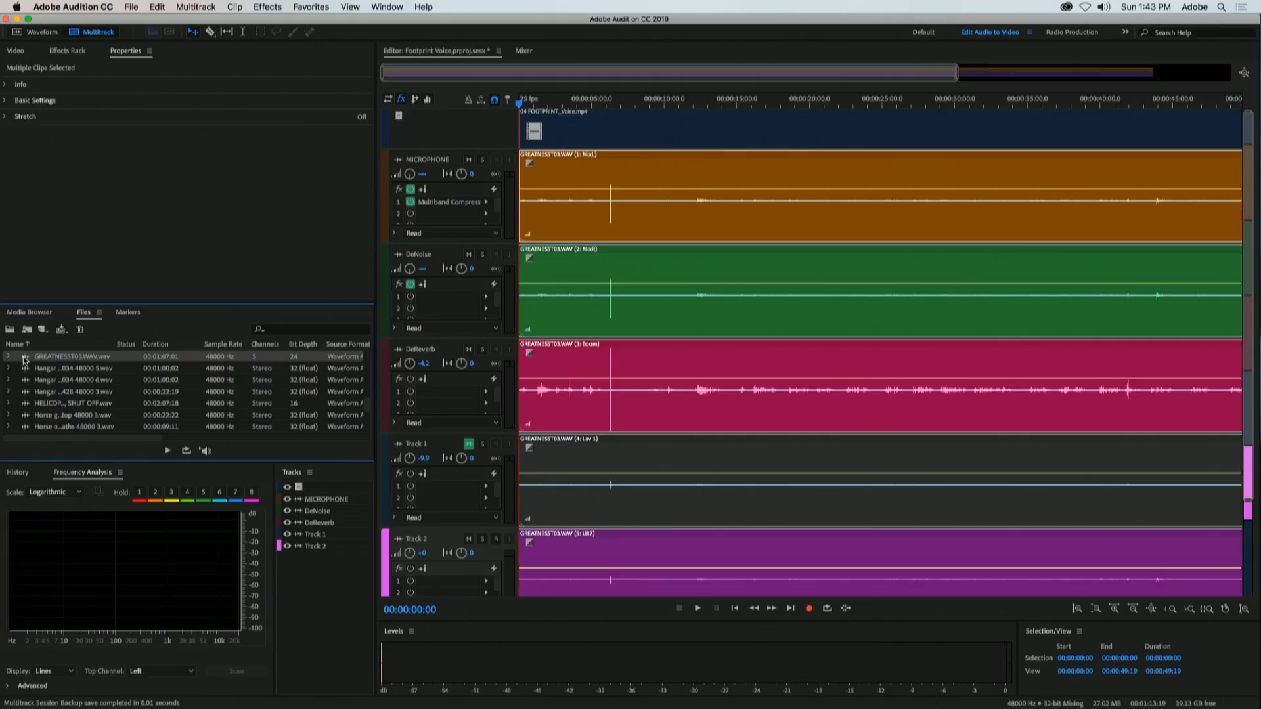
Step: Open GREATNESST03.WAV in the waveform editor and enlarge the waveform display relative to the spectral display
double_click(24, 358)
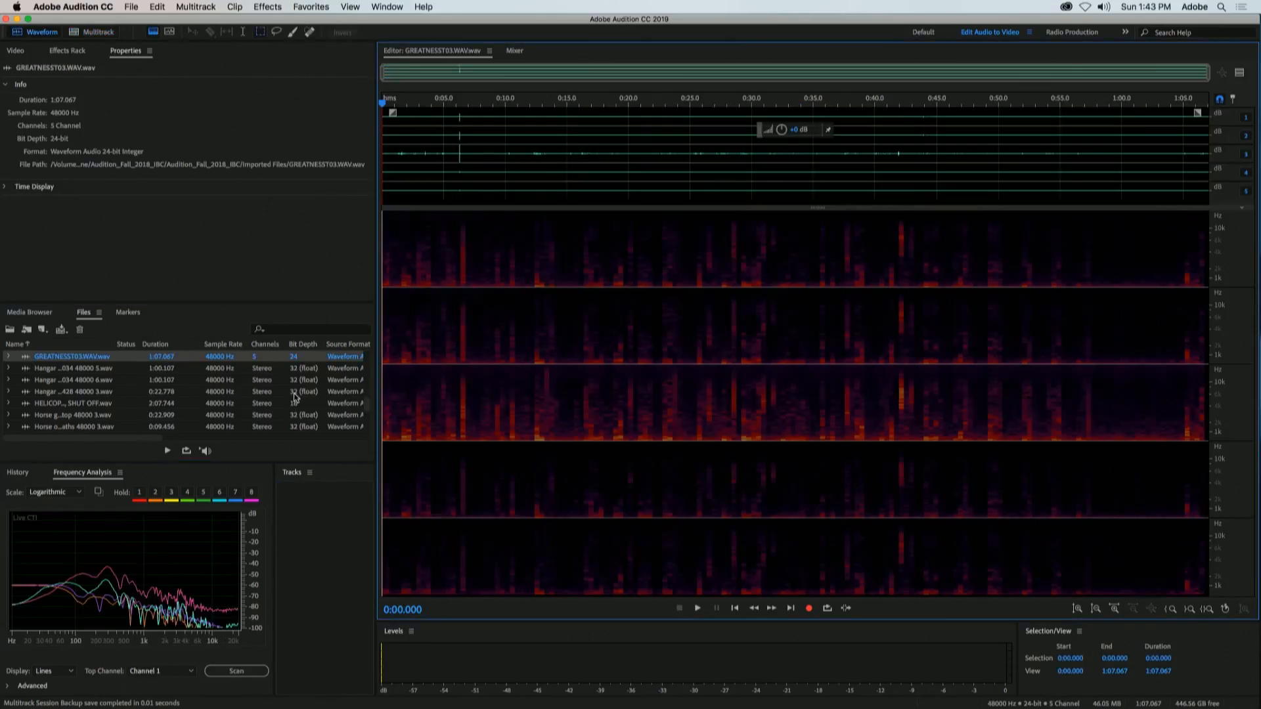
left_click_drag(818, 207, 847, 482)
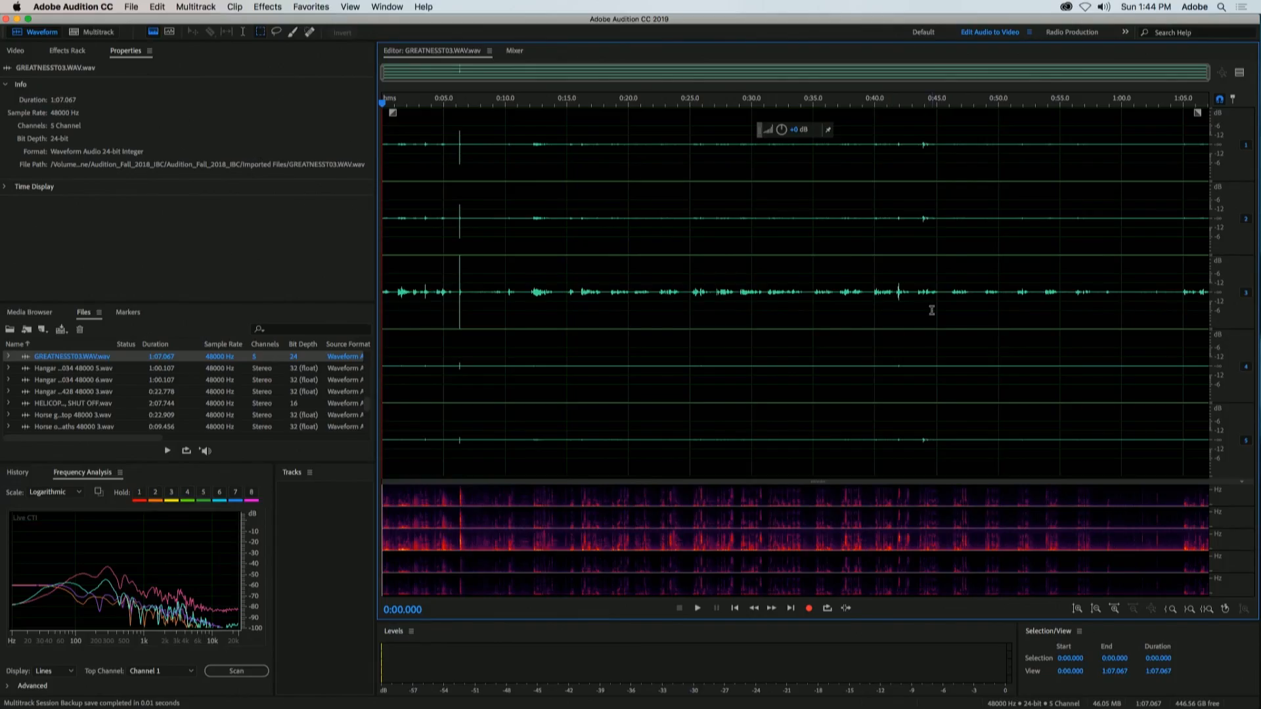
Step: Disable channels 1, 2, 4 and 5 of GREATNESST03.WAV, leaving only channel 3 enabled
left_click(1247, 220)
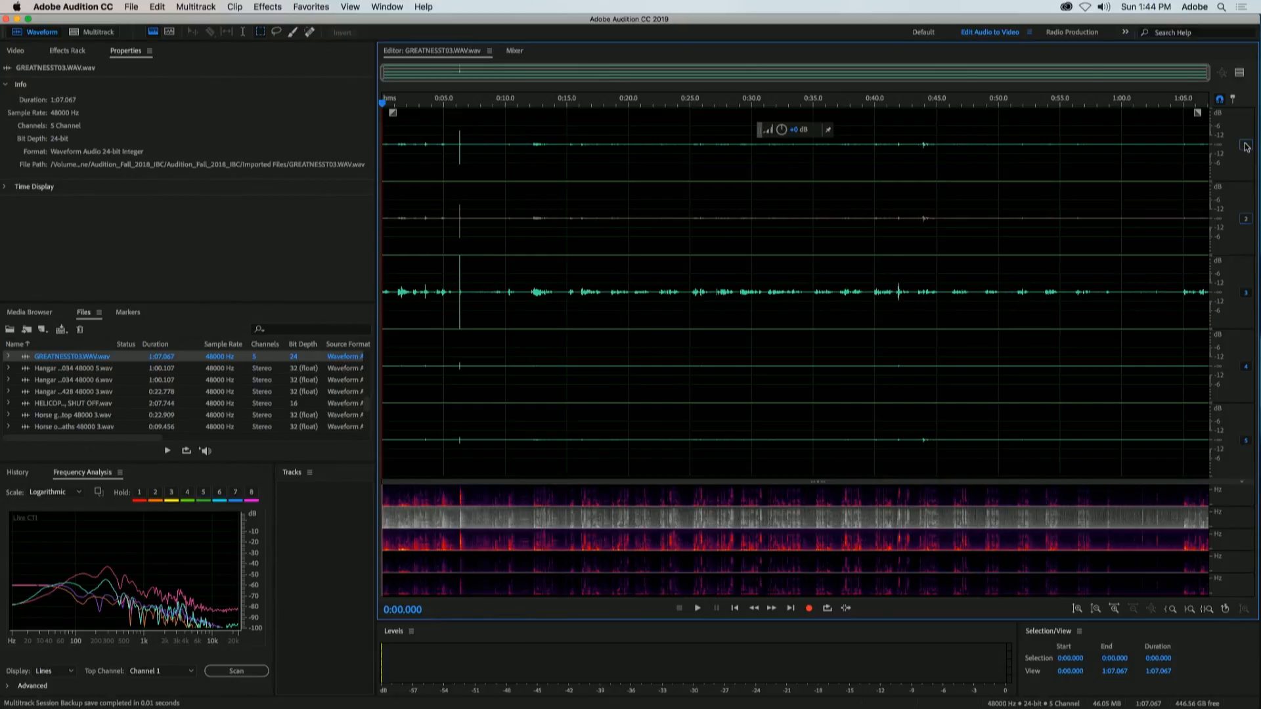
left_click(1247, 146)
left_click(1245, 369)
left_click(1246, 440)
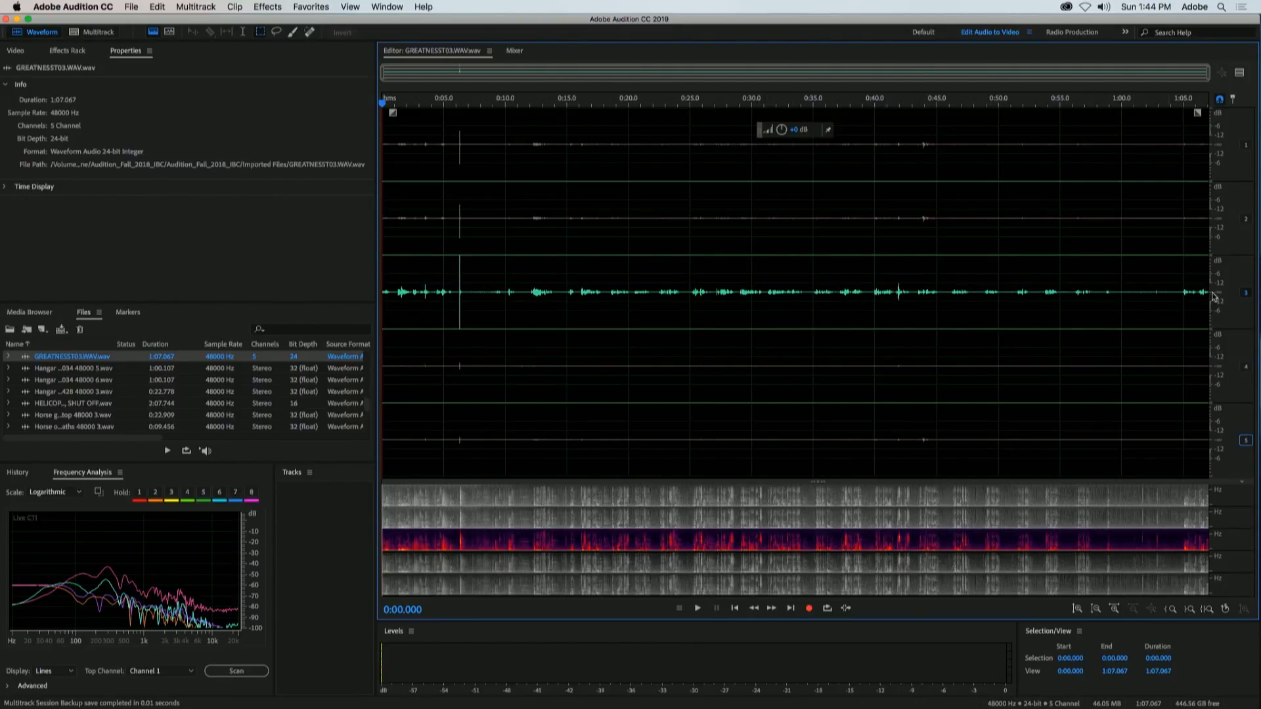
Step: Apply the Tube-modeled Compressor to the whole of channel 3 and raise that channel's gain
left_click_drag(1206, 292, 266, 283)
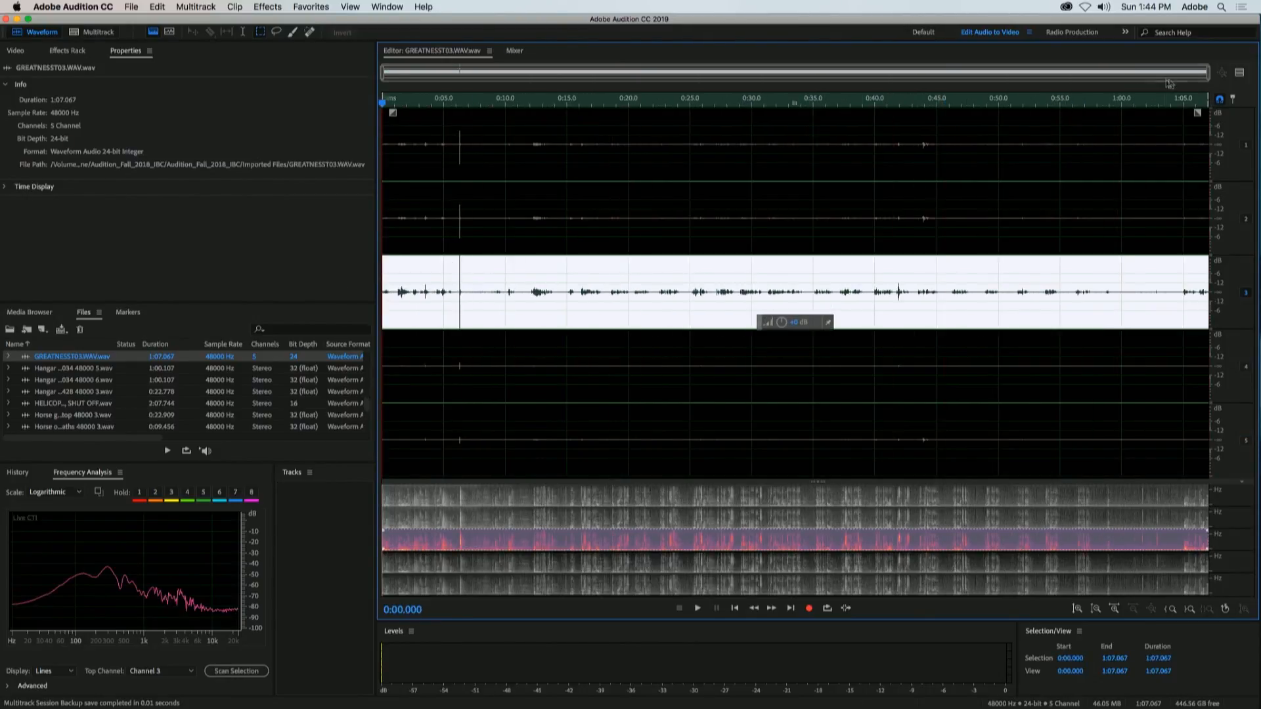
left_click(268, 6)
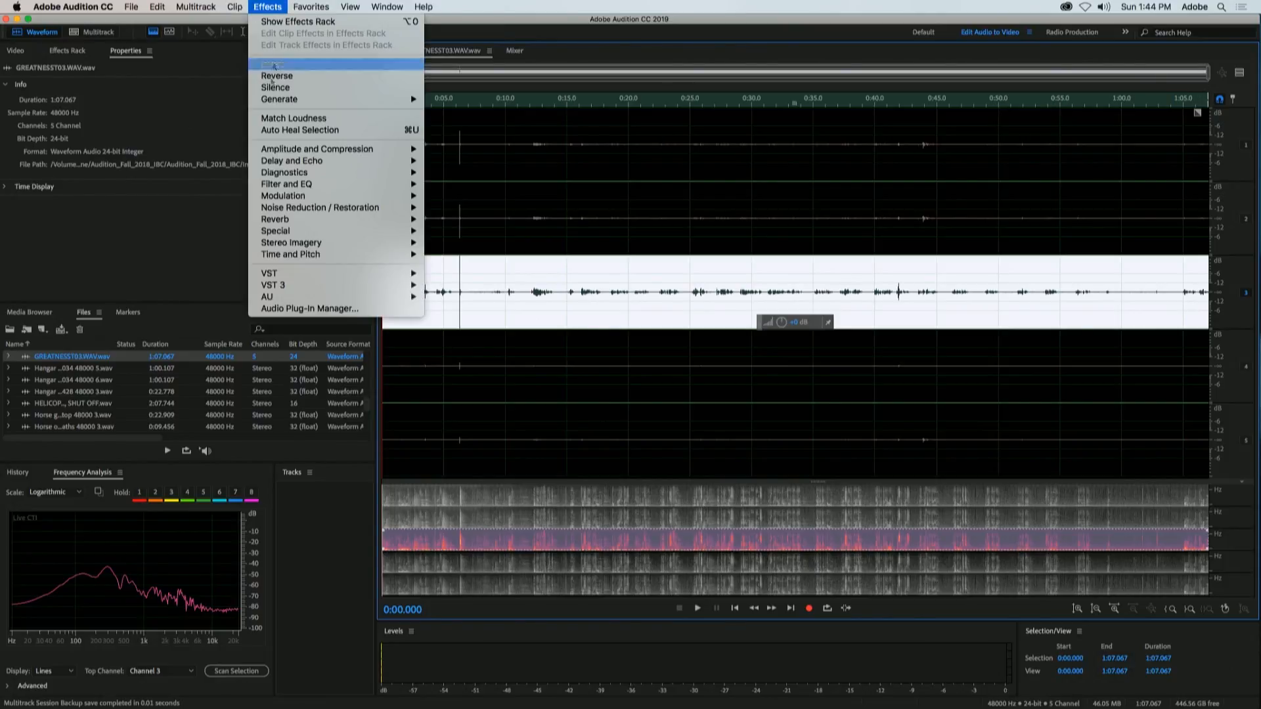
mouse_move(318, 153)
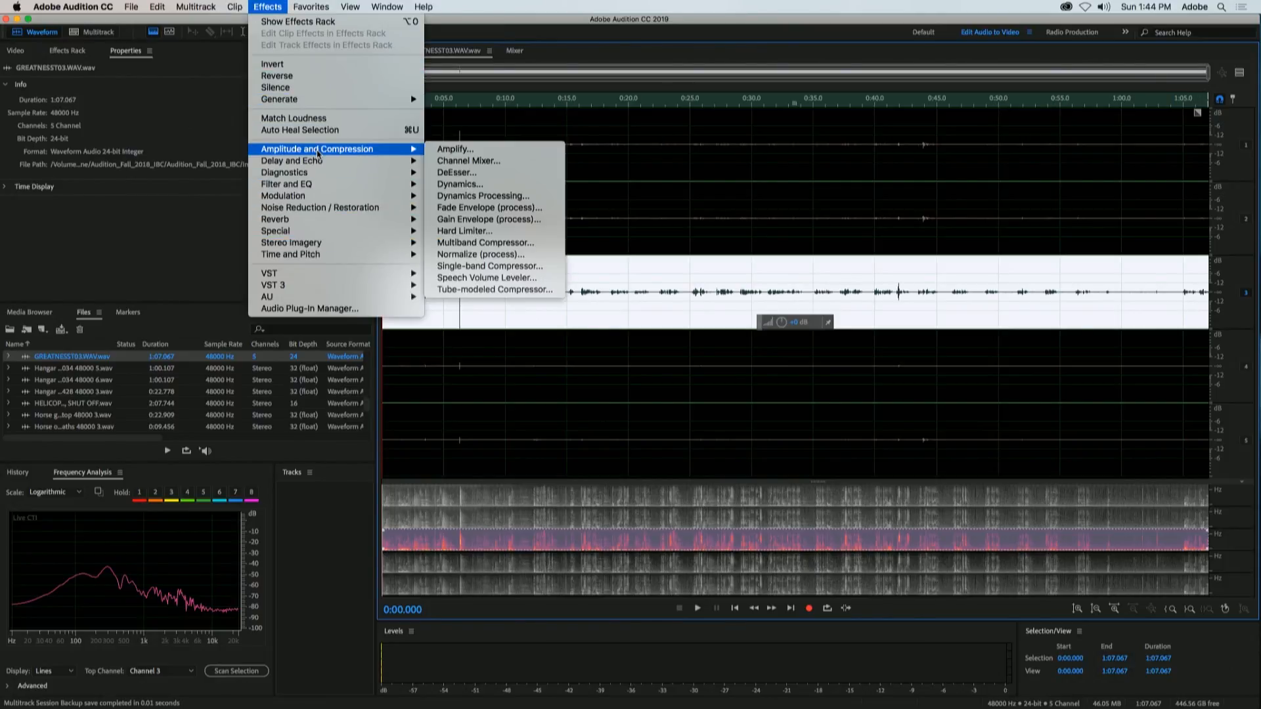
left_click(484, 291)
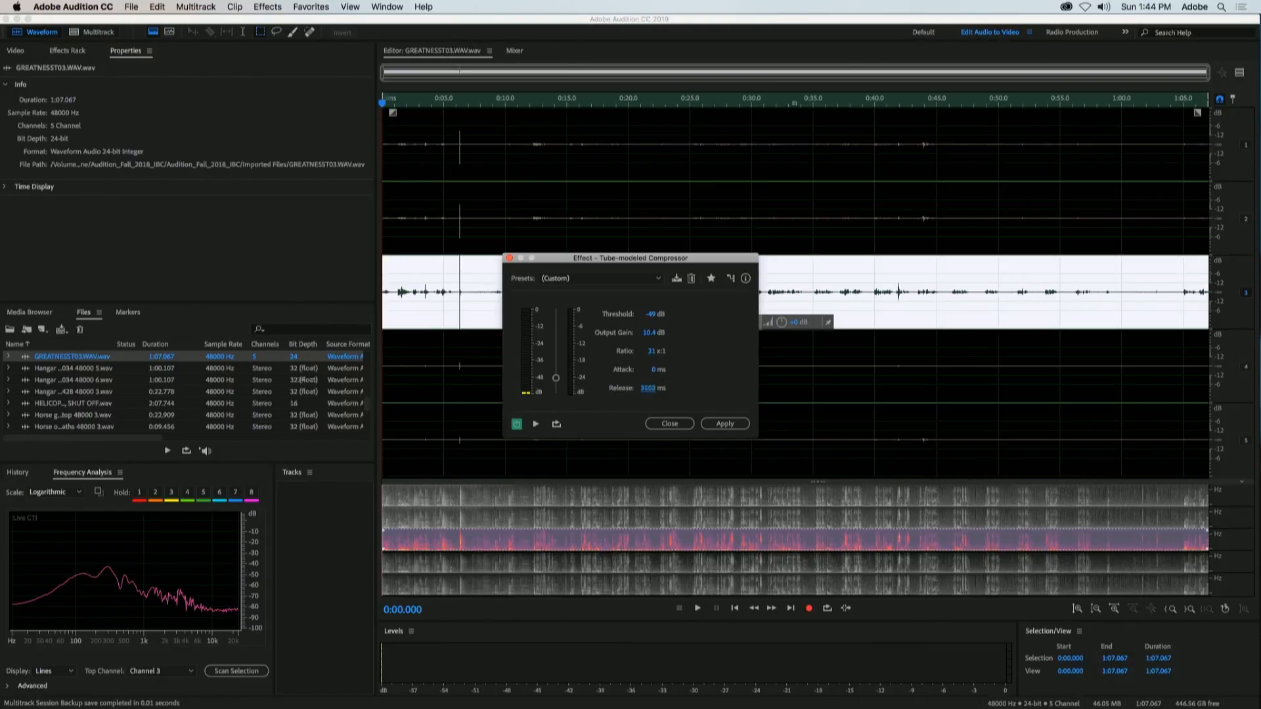
left_click(722, 424)
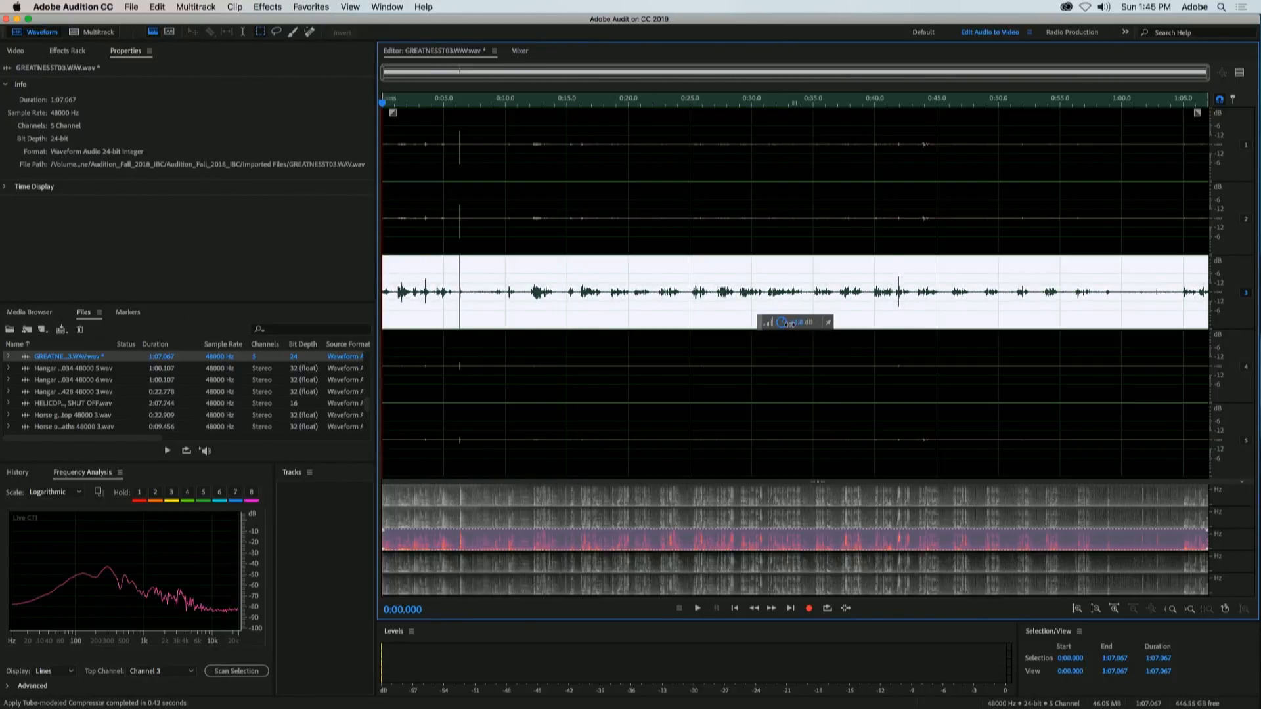
mouse_move(792, 324)
left_mouse_down()
mouse_move(813, 324)
mouse_move(782, 325)
mouse_move(796, 324)
left_mouse_up()
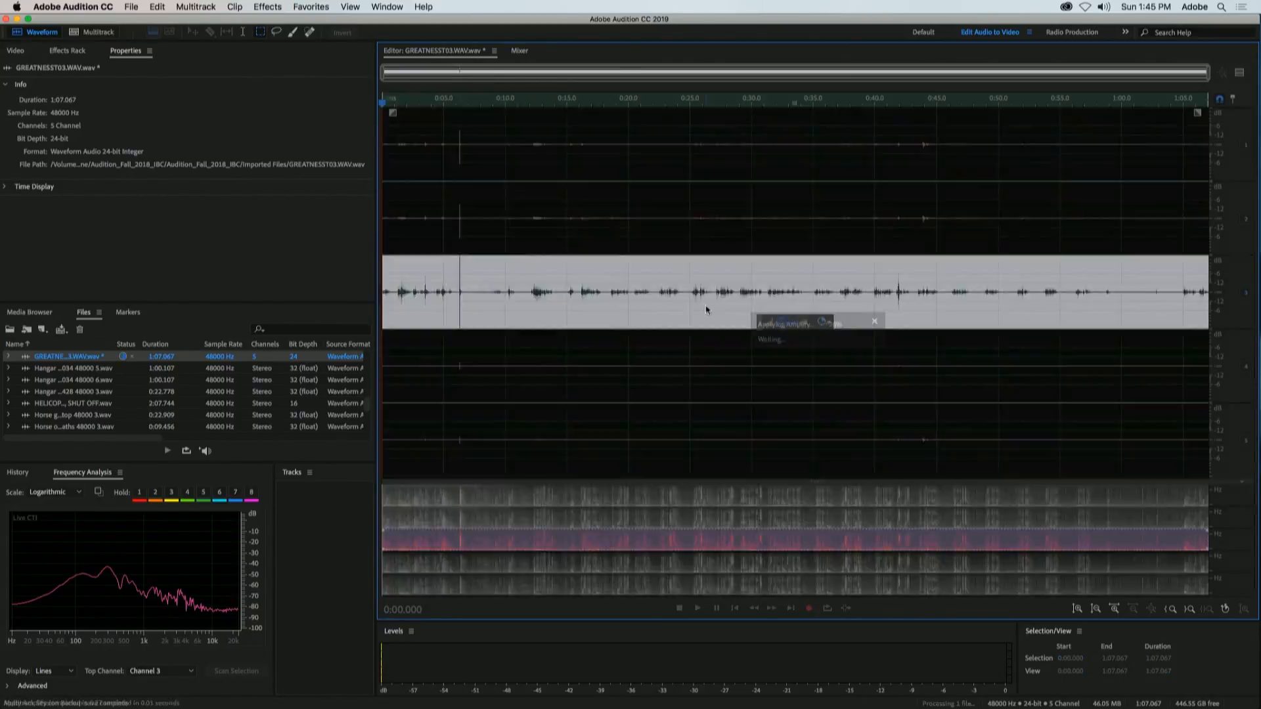
left_click(945, 311)
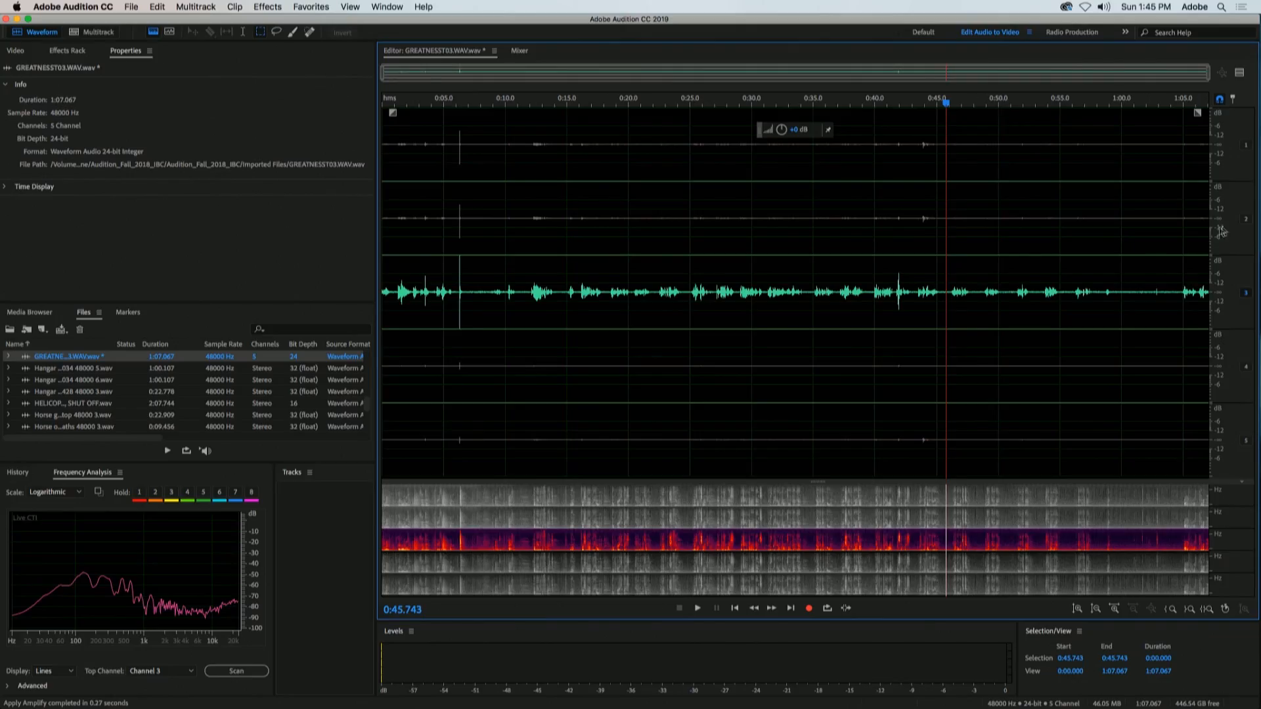
Step: Re-enable channels 1, 2, 4 and 5 of GREATNESST03.WAV alongside channel 3
left_click(1245, 219)
left_click(1246, 145)
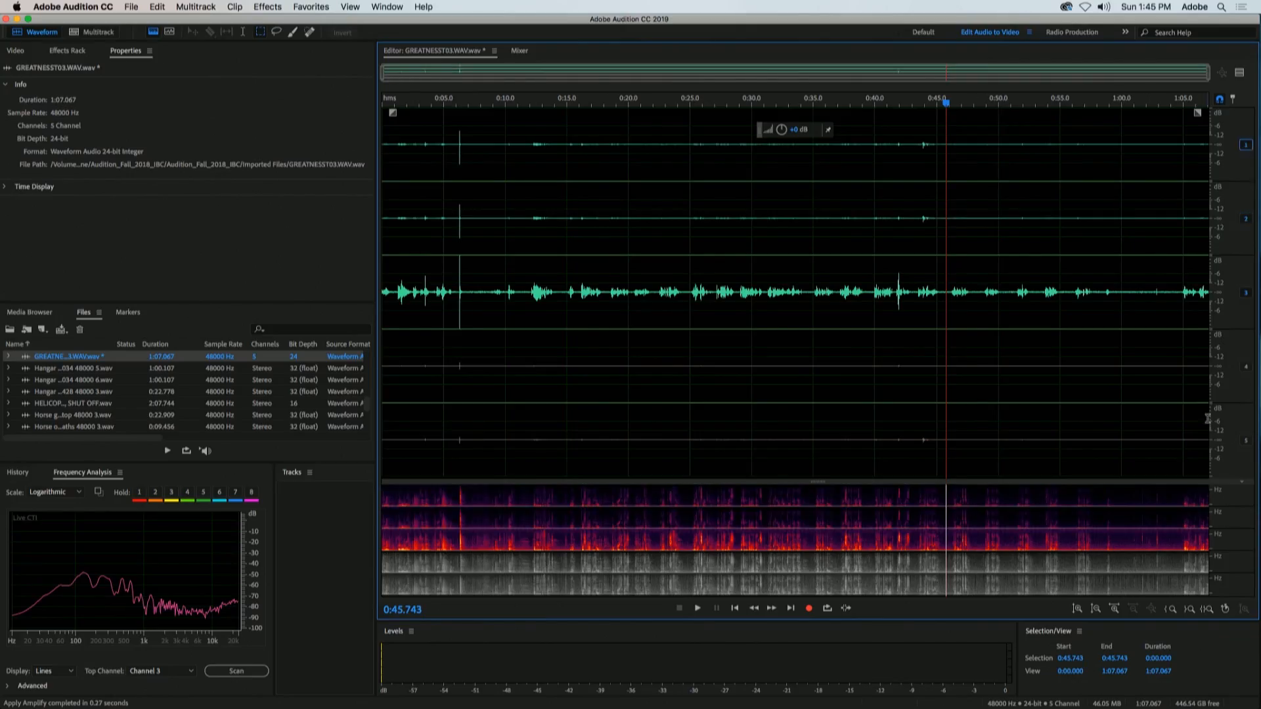
left_click(1245, 367)
left_click(1246, 441)
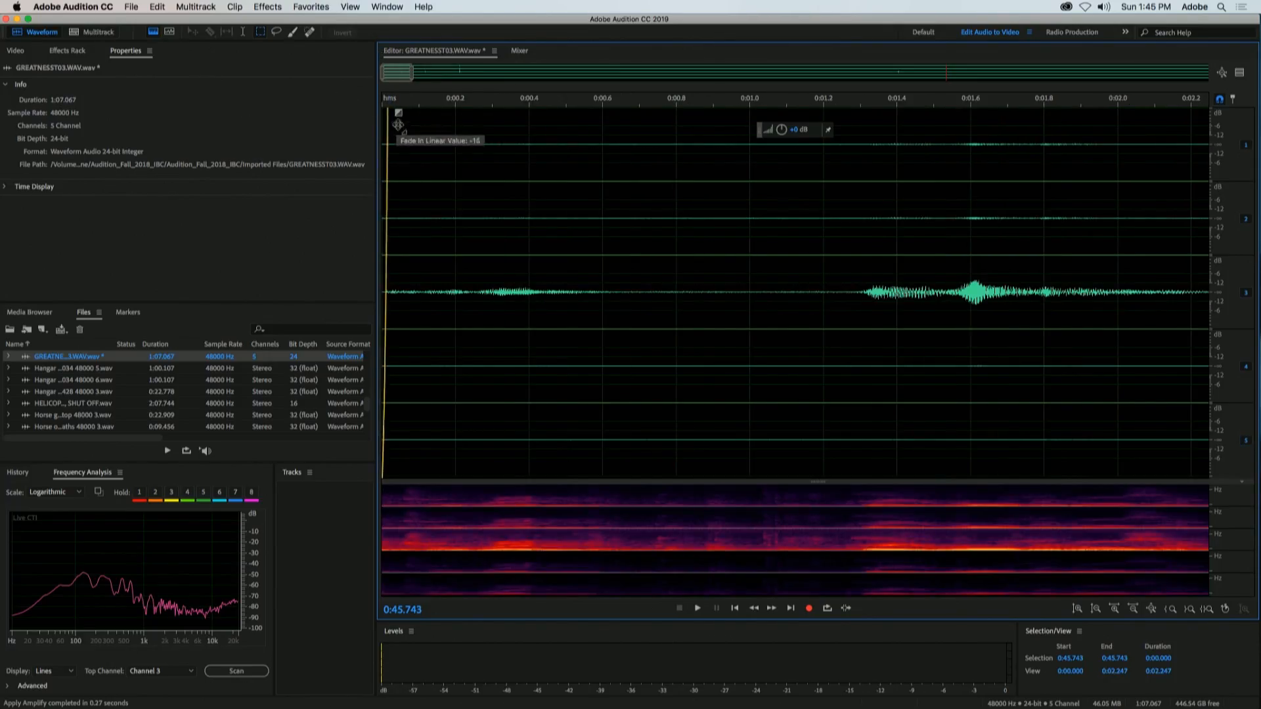
Step: Try a fade-in of about 0.6 seconds at the start of GREATNESST03.WAV and amplify all five channels
left_click_drag(467, 103, 599, 274)
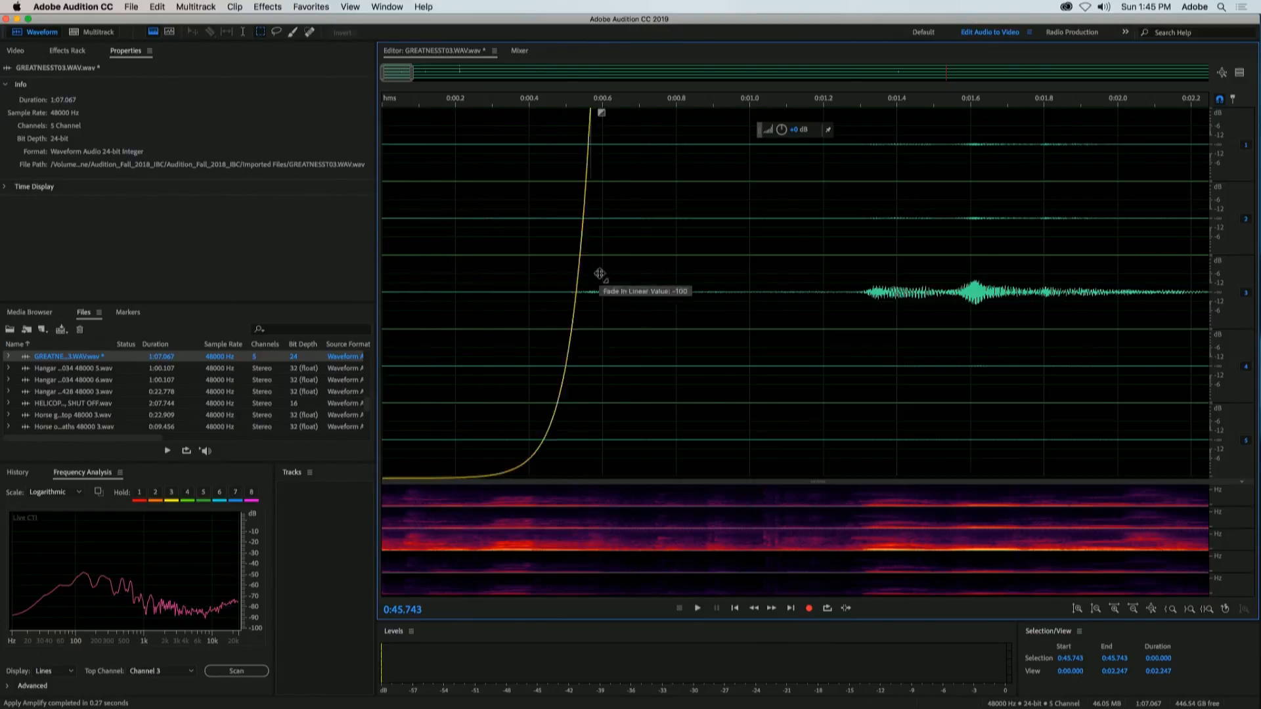
left_click_drag(397, 380, 349, 59)
left_click_drag(411, 84, 1208, 84)
left_click_drag(779, 132, 891, 145)
left_click(713, 160)
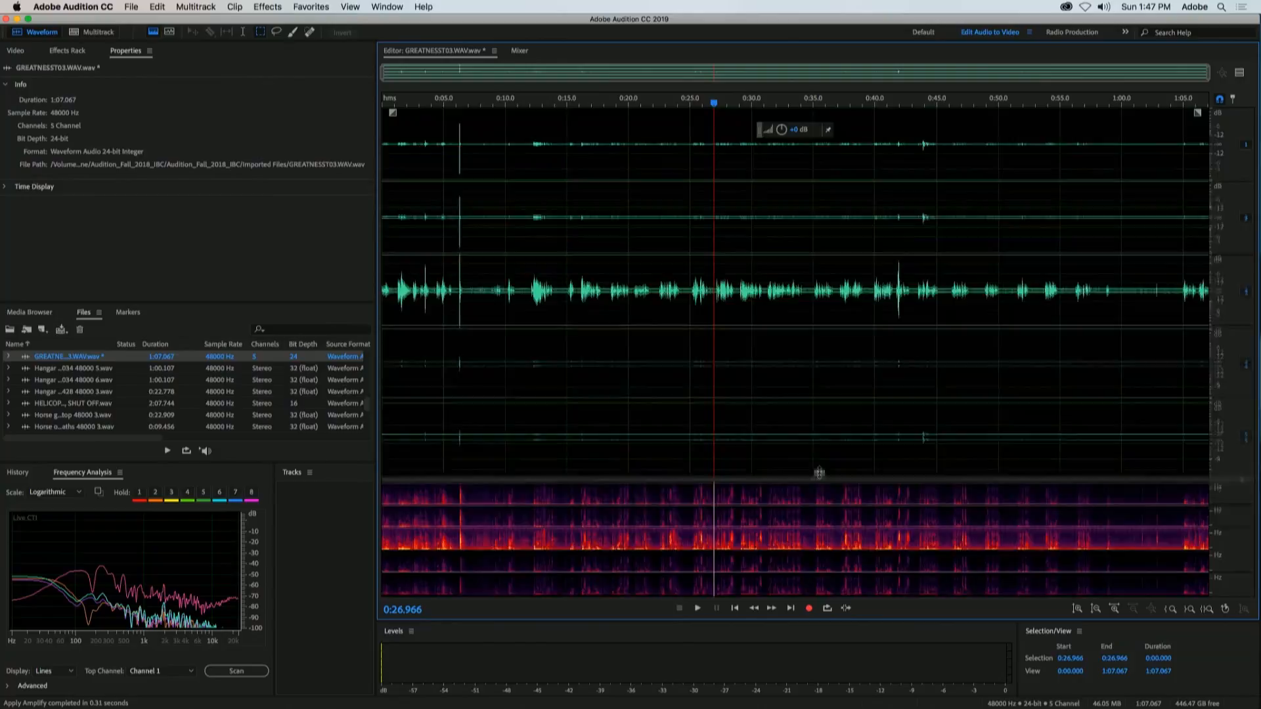
Step: Enlarge the spectral display to nearly fill the editor, showing about 0:04.5 to 0:23.8 with only channel 3 enabled
left_click_drag(800, 380, 801, 36)
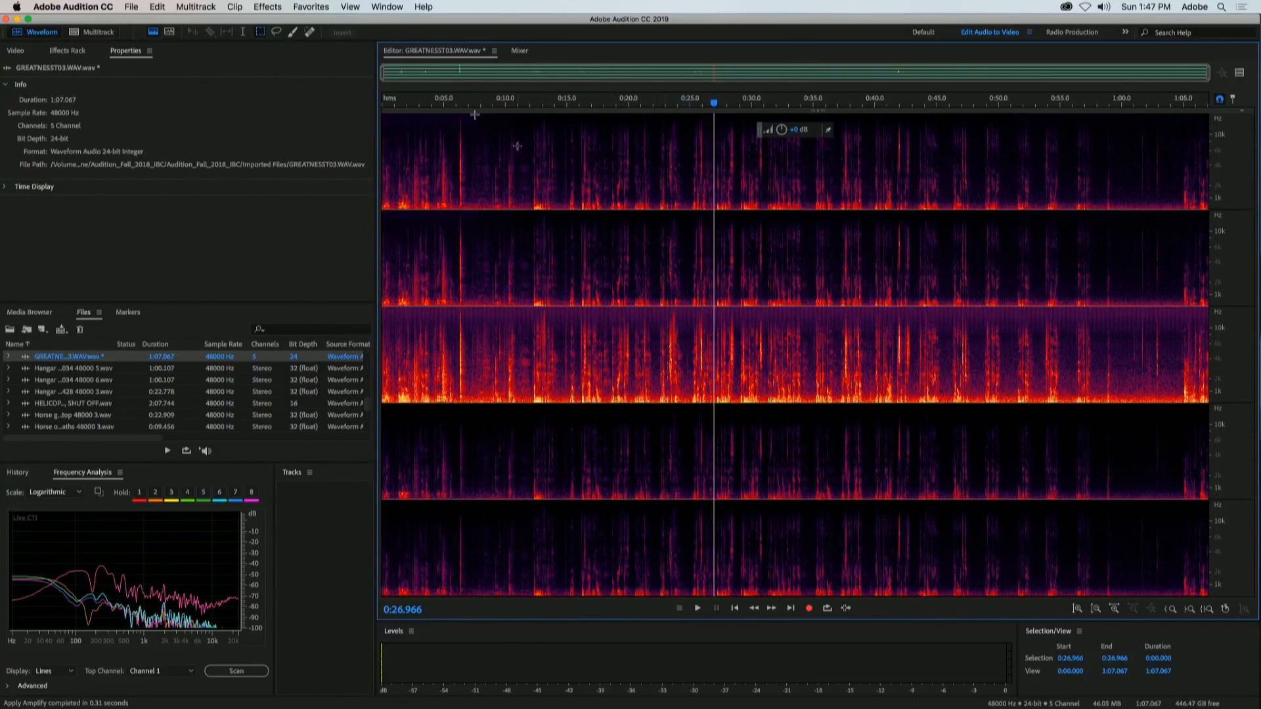
left_click_drag(438, 105, 674, 109)
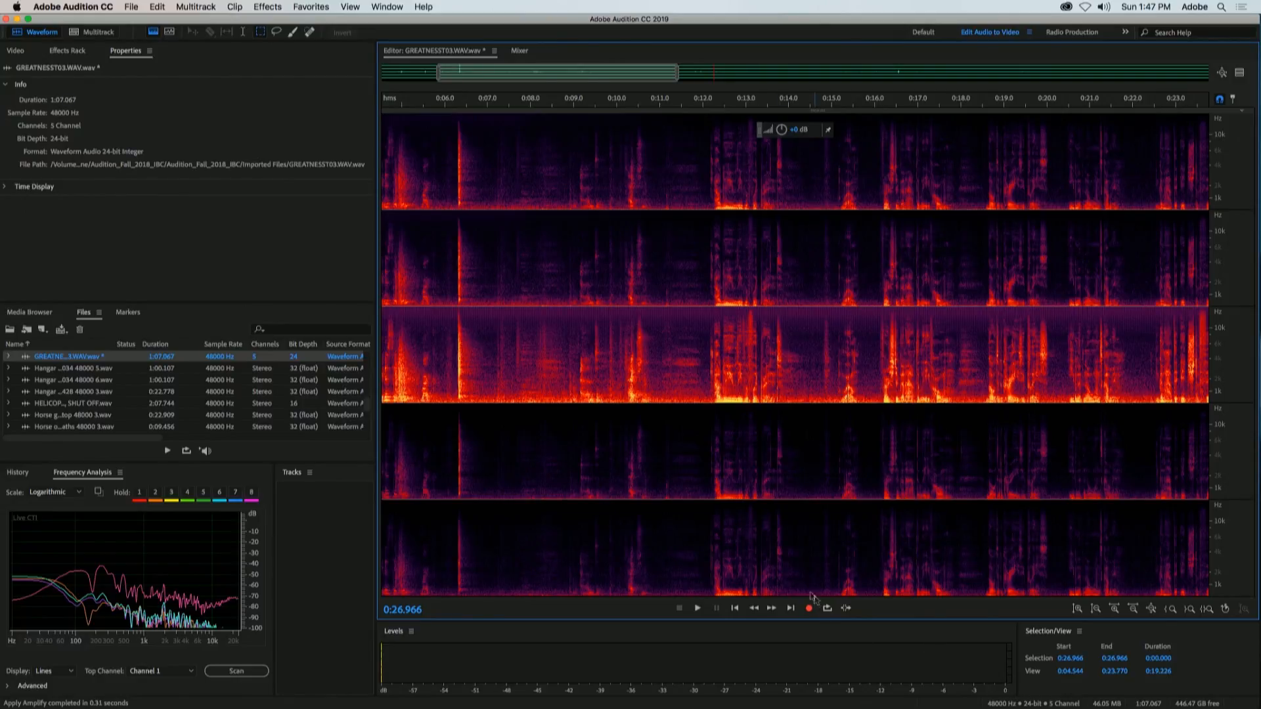
left_click_drag(816, 112, 822, 599)
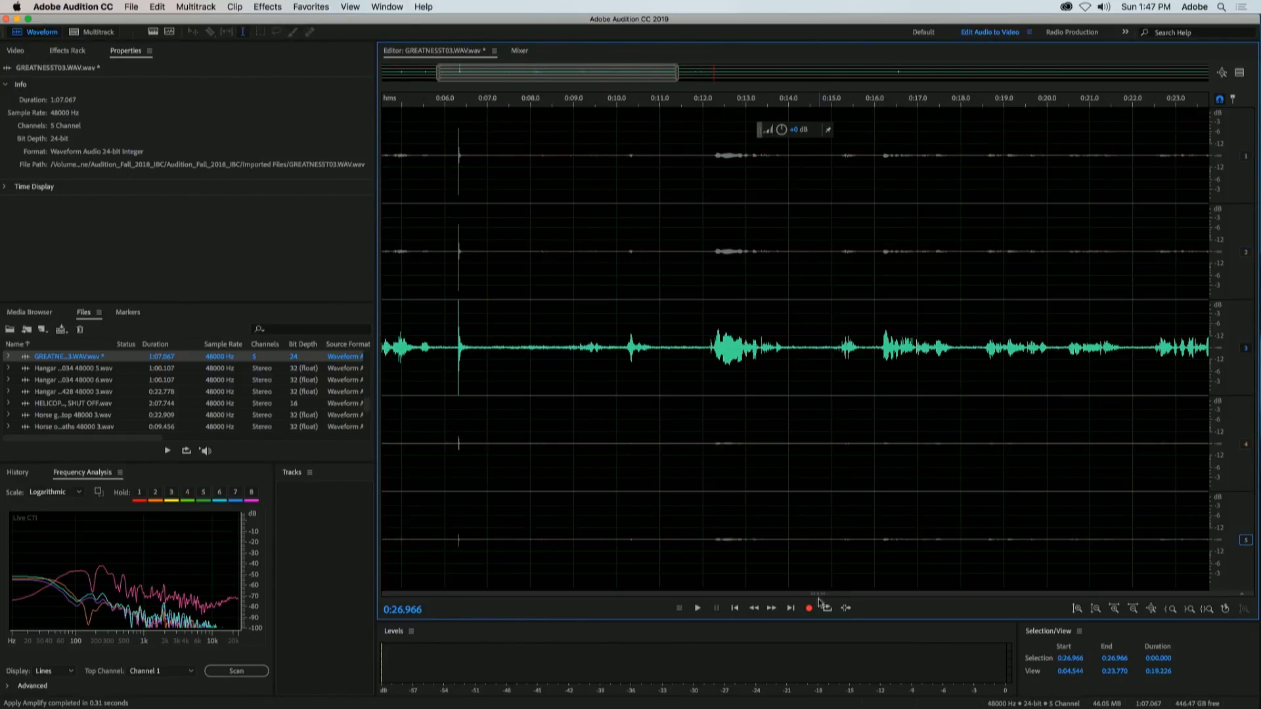
left_click_drag(817, 595, 803, 143)
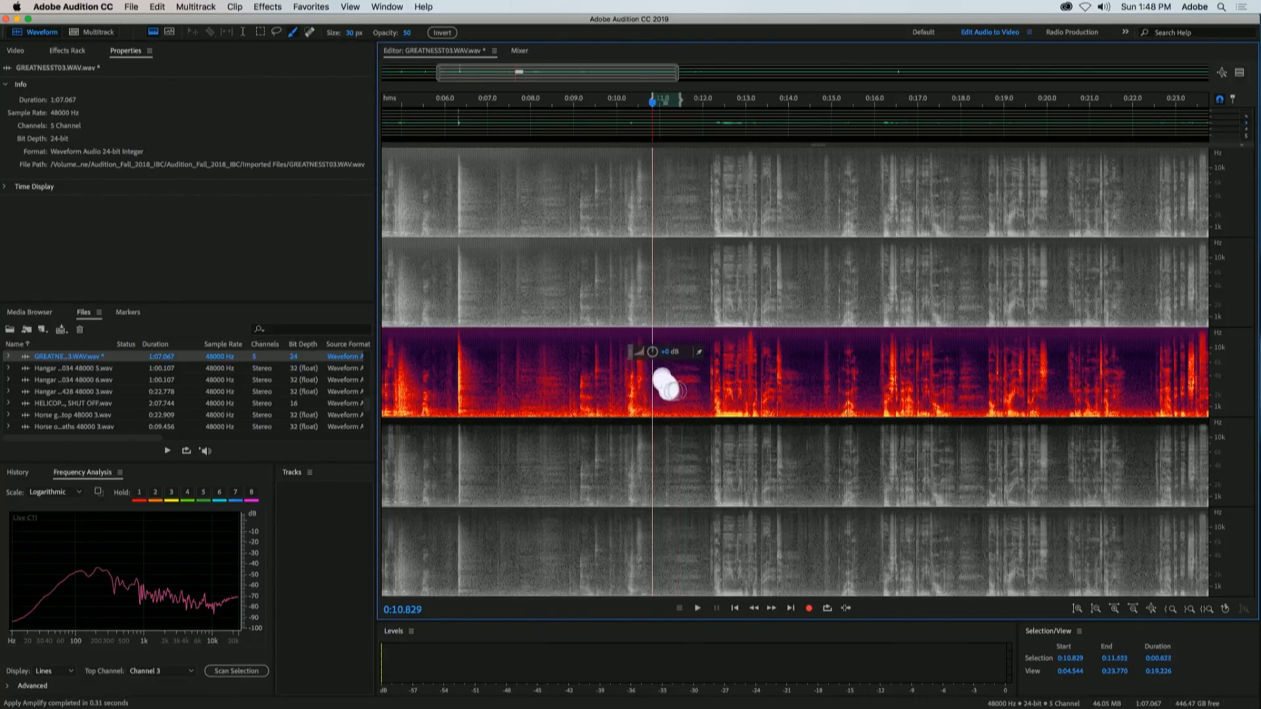
Step: Paint a 30 px spectral selection over channel 3 at about 0:13.6 and delete the selected sound
left_click_drag(778, 347, 779, 393)
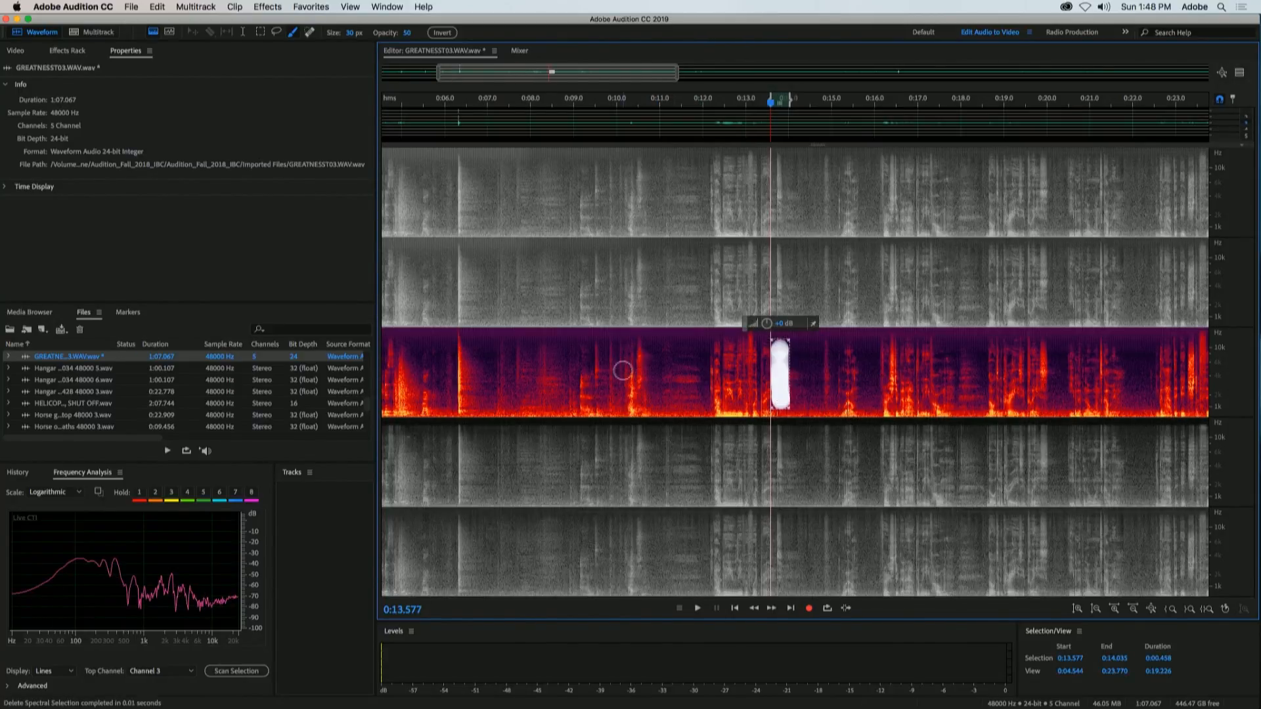
key("Delete")
left_click(701, 404)
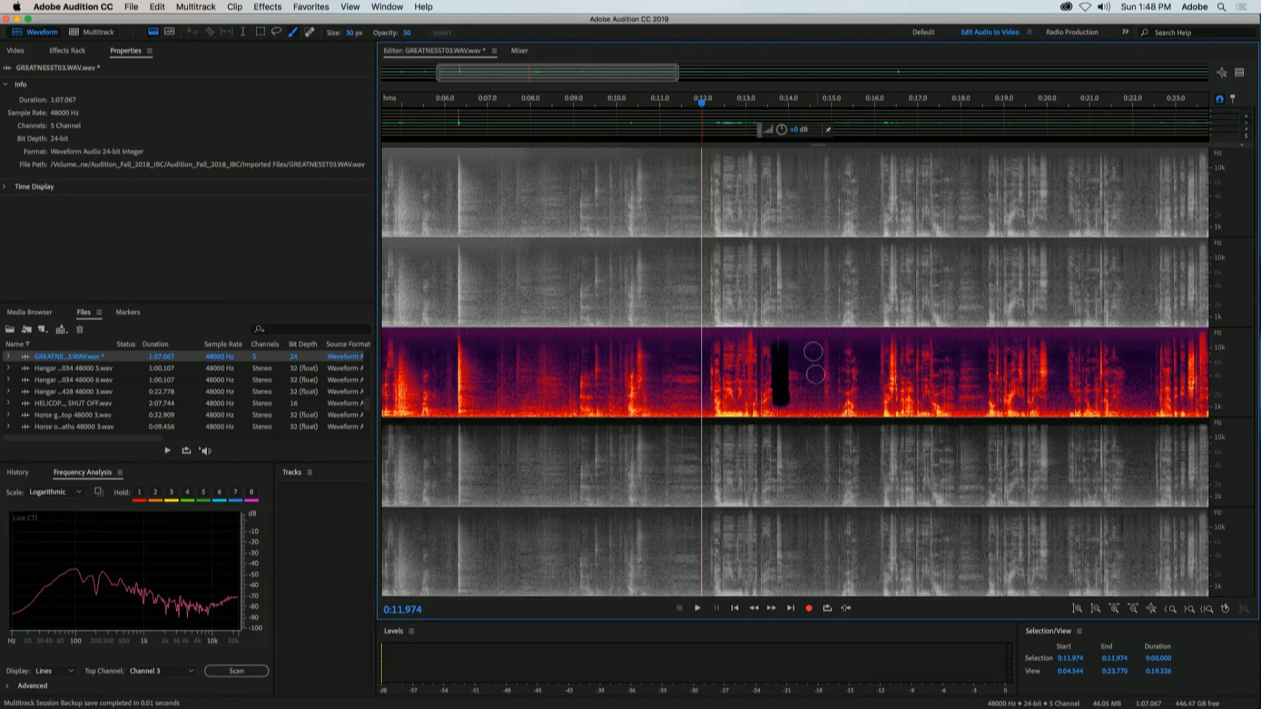
Step: Replace the spectral display with a full-height waveform display and enable channel 2 alongside channel 3
left_click_drag(818, 146, 866, 706)
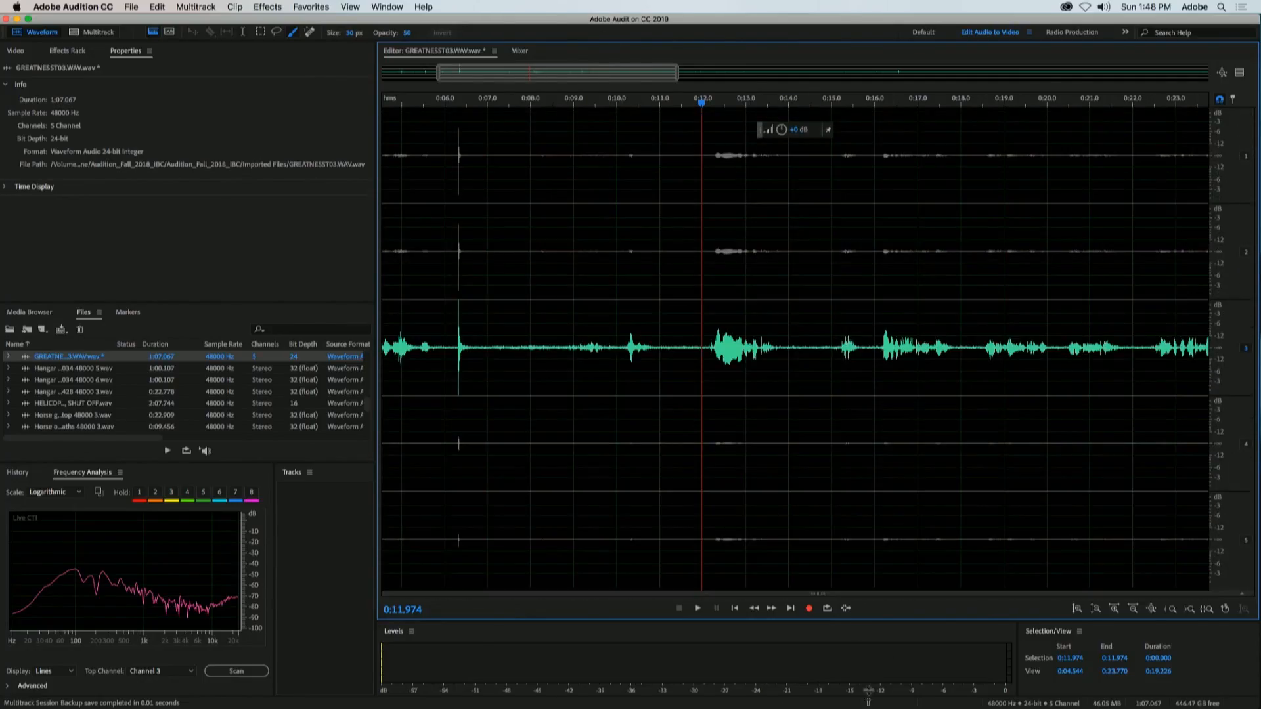
right_click(1246, 159)
left_click(1205, 141)
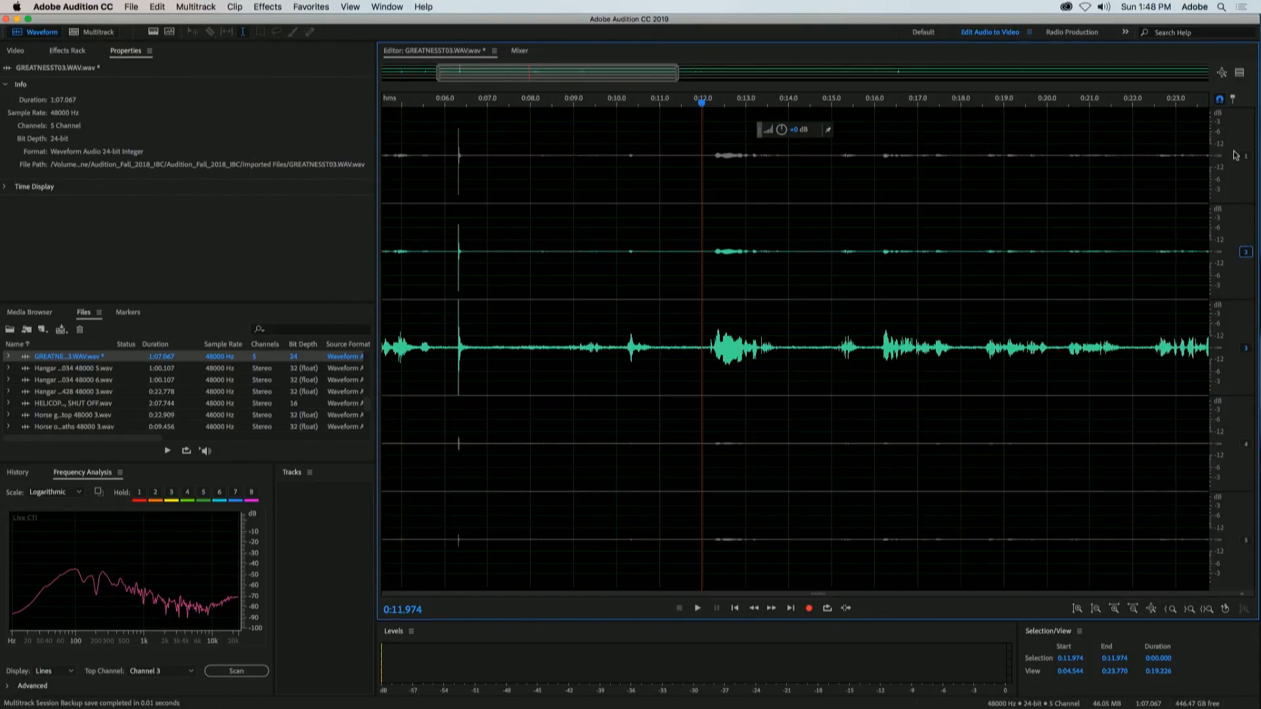
Step: Undo all edits made to GREATNESST03.WAV and re-enable every channel
key("super+a")
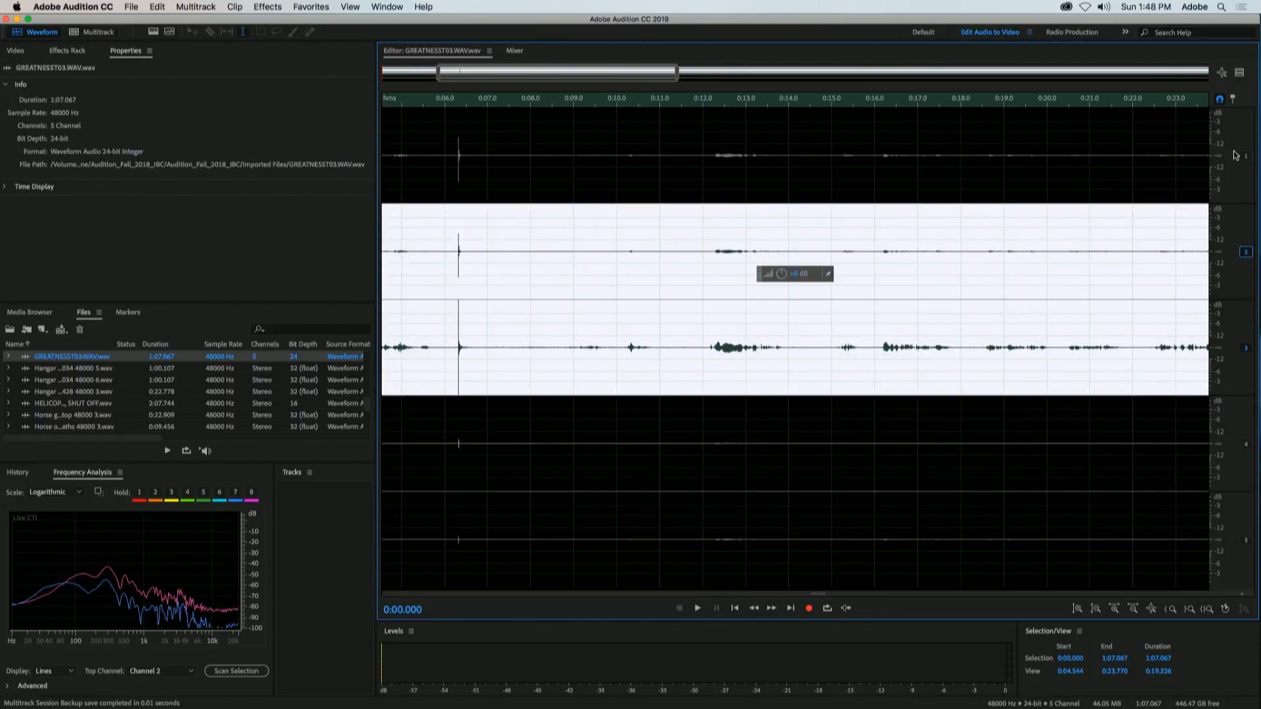
left_click(1066, 293)
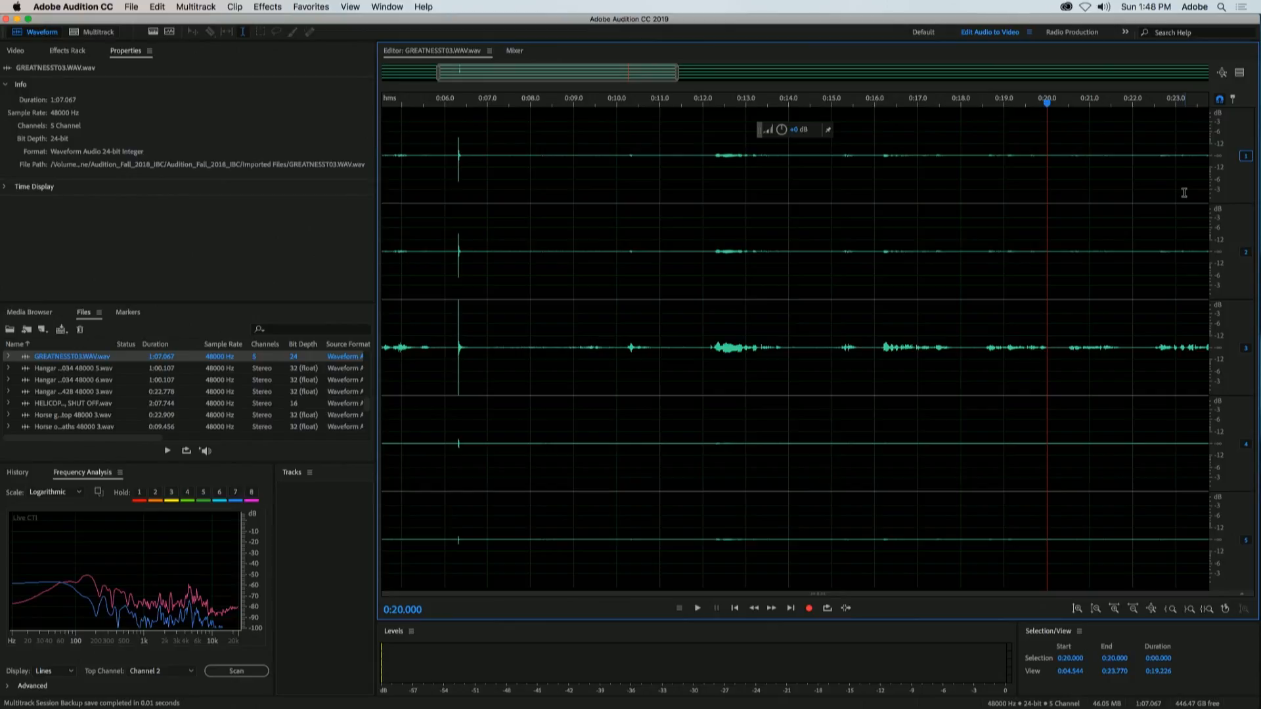
Step: Return to the Footprint Voice multitrack session and close it with its media, discarding the changes
left_click(92, 30)
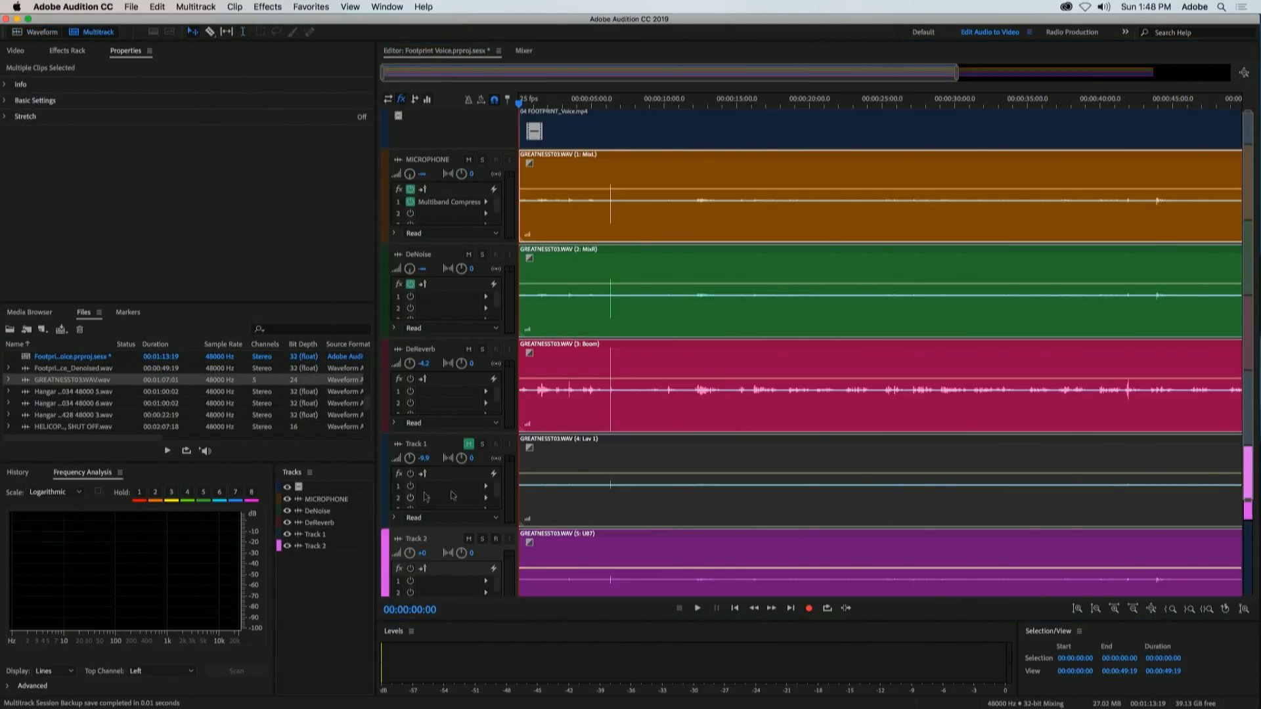
scroll(507, 253, "down", 4)
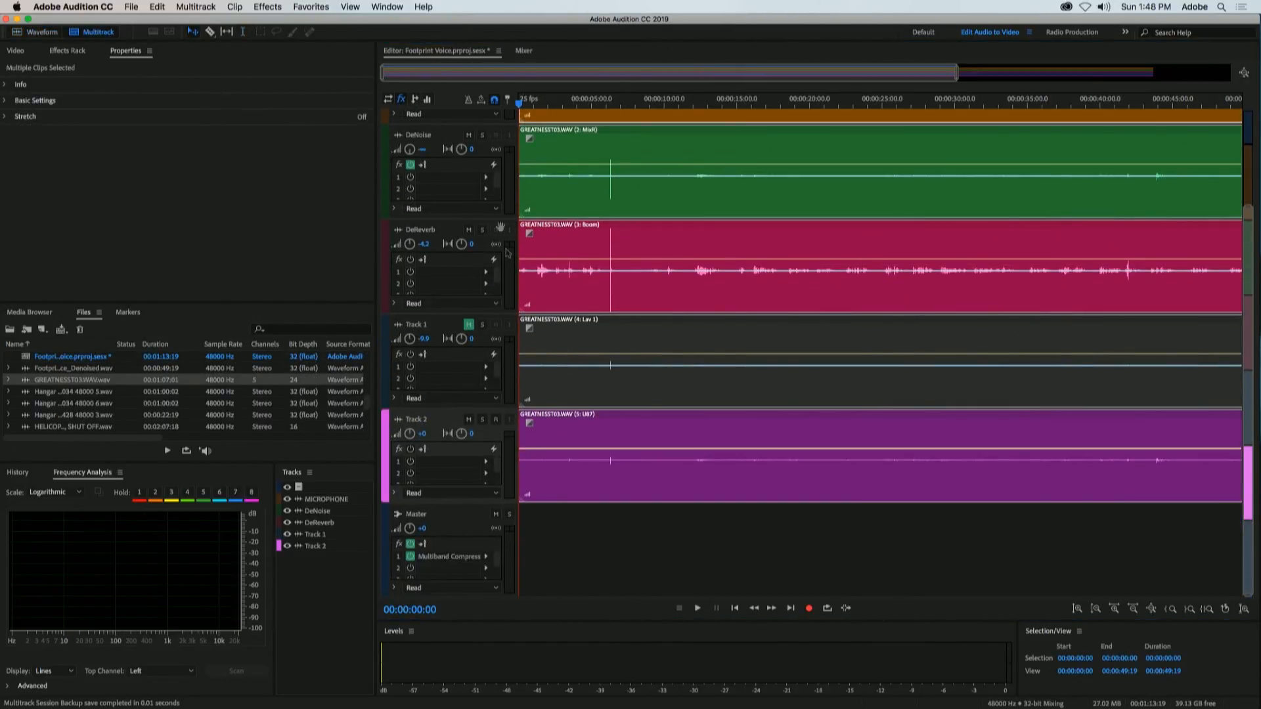
left_click(129, 6)
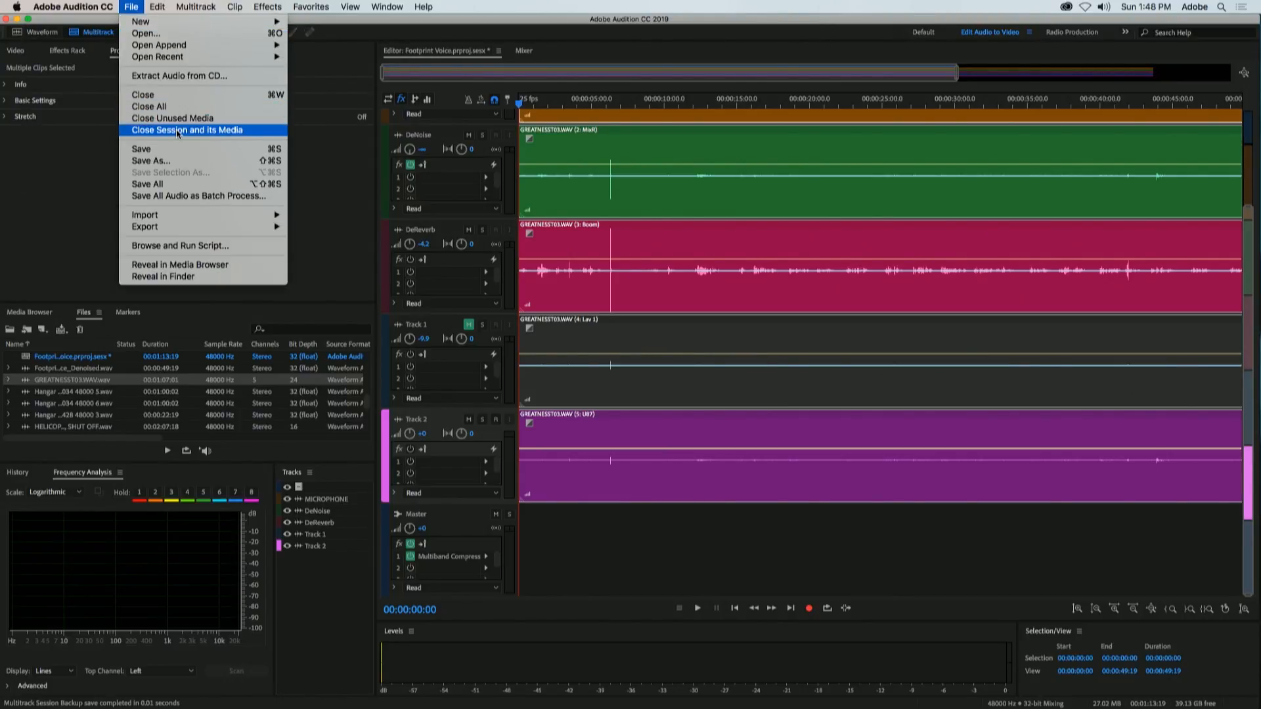
left_click(178, 131)
left_click(568, 383)
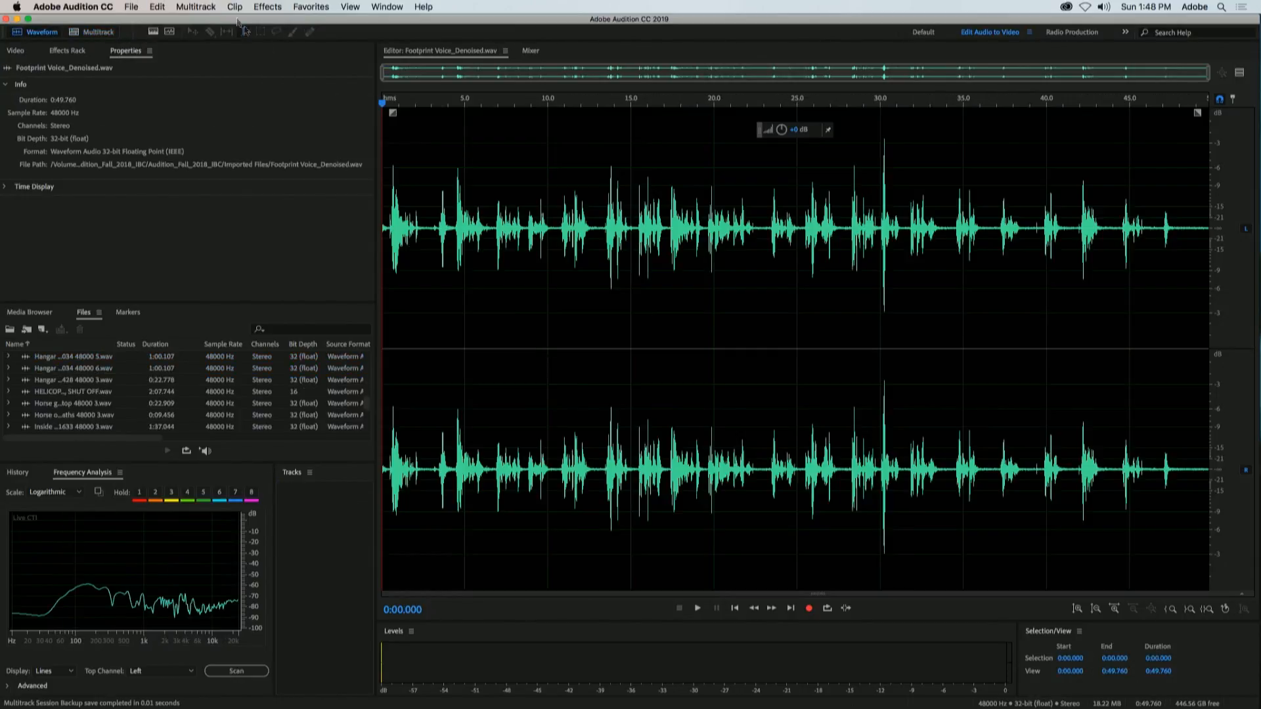
Step: Reopen the recent session Footprint Voice.prproj.sesx
left_click(139, 6)
mouse_move(146, 57)
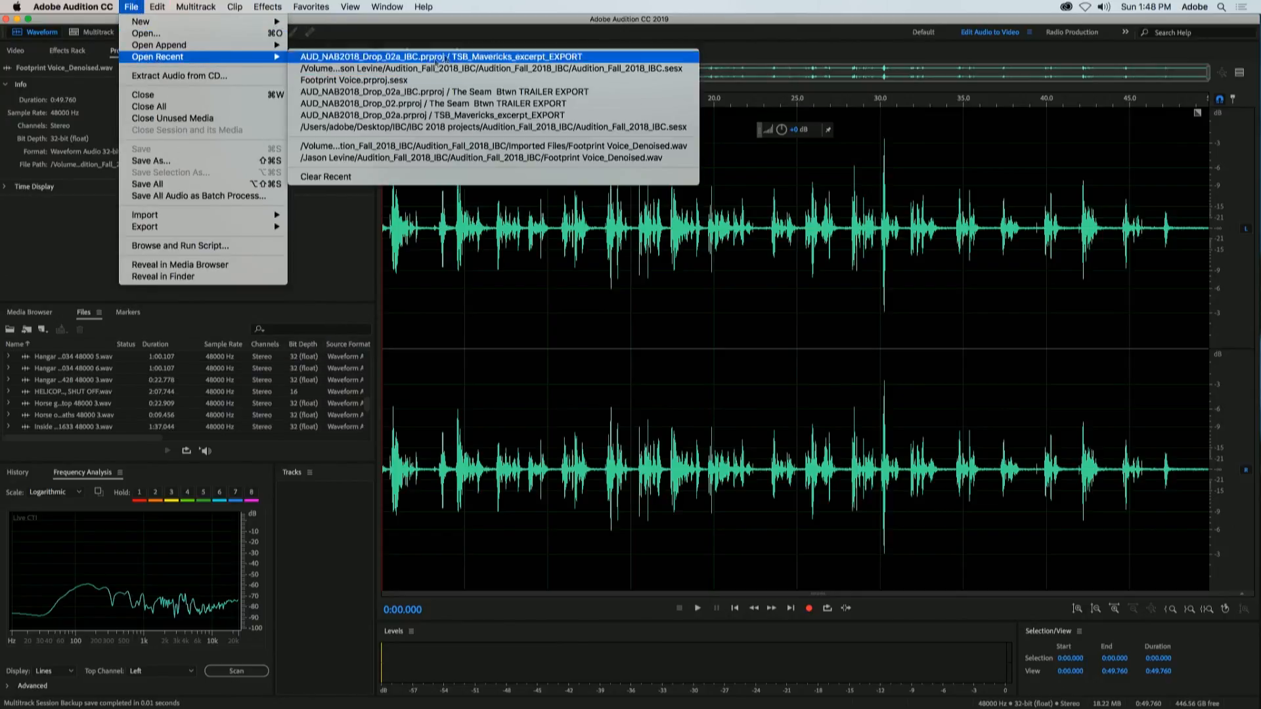
left_click(465, 80)
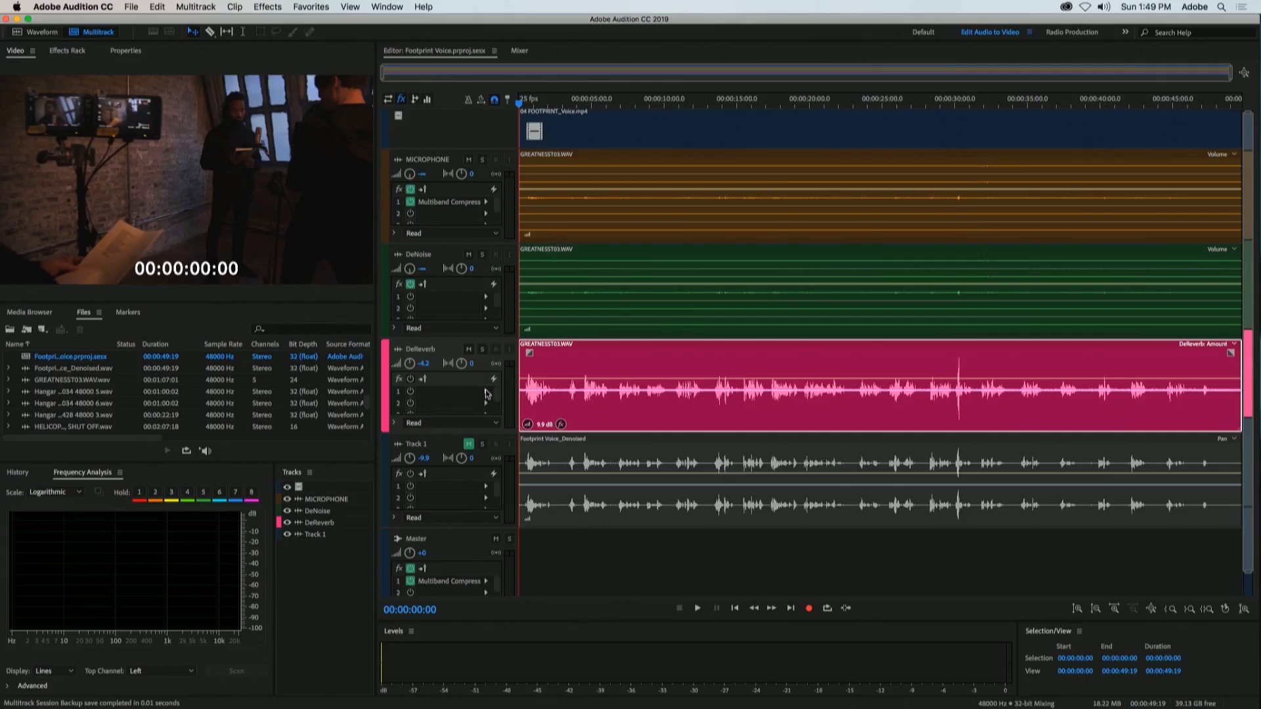
Step: Add the DeNoise effect to the first effect slot of the DeReverb track
left_click(486, 393)
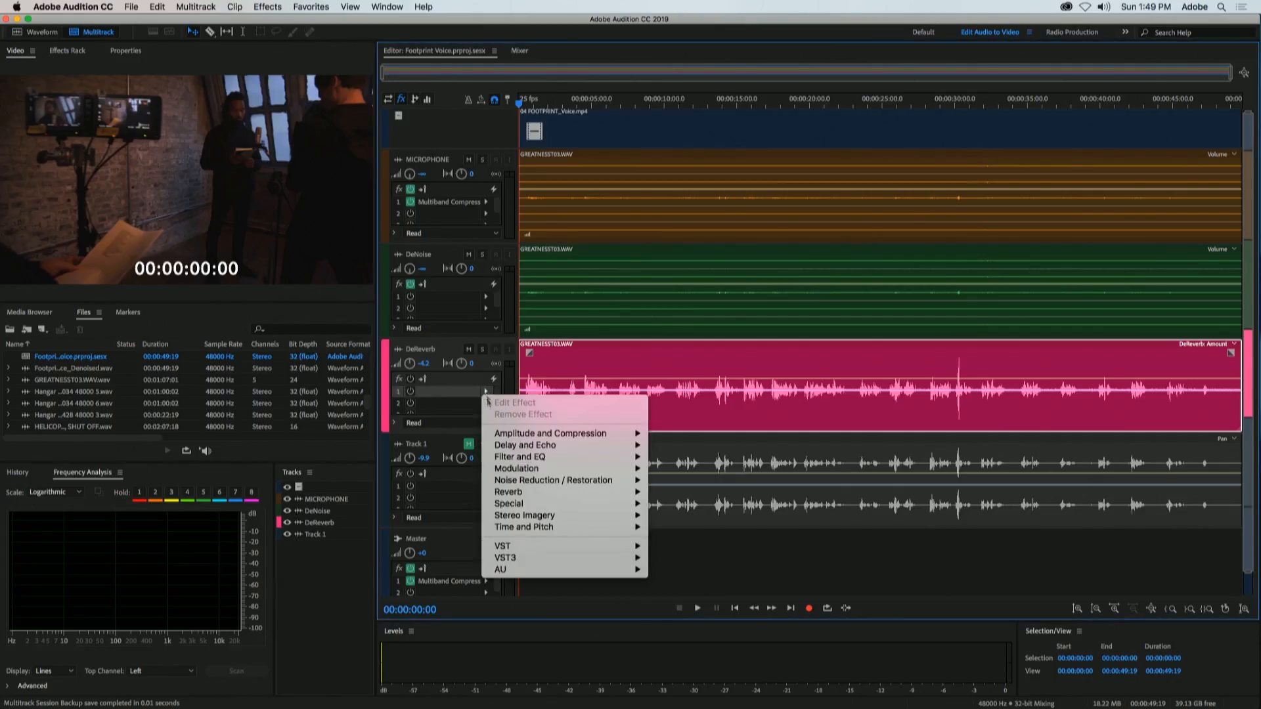
mouse_move(536, 486)
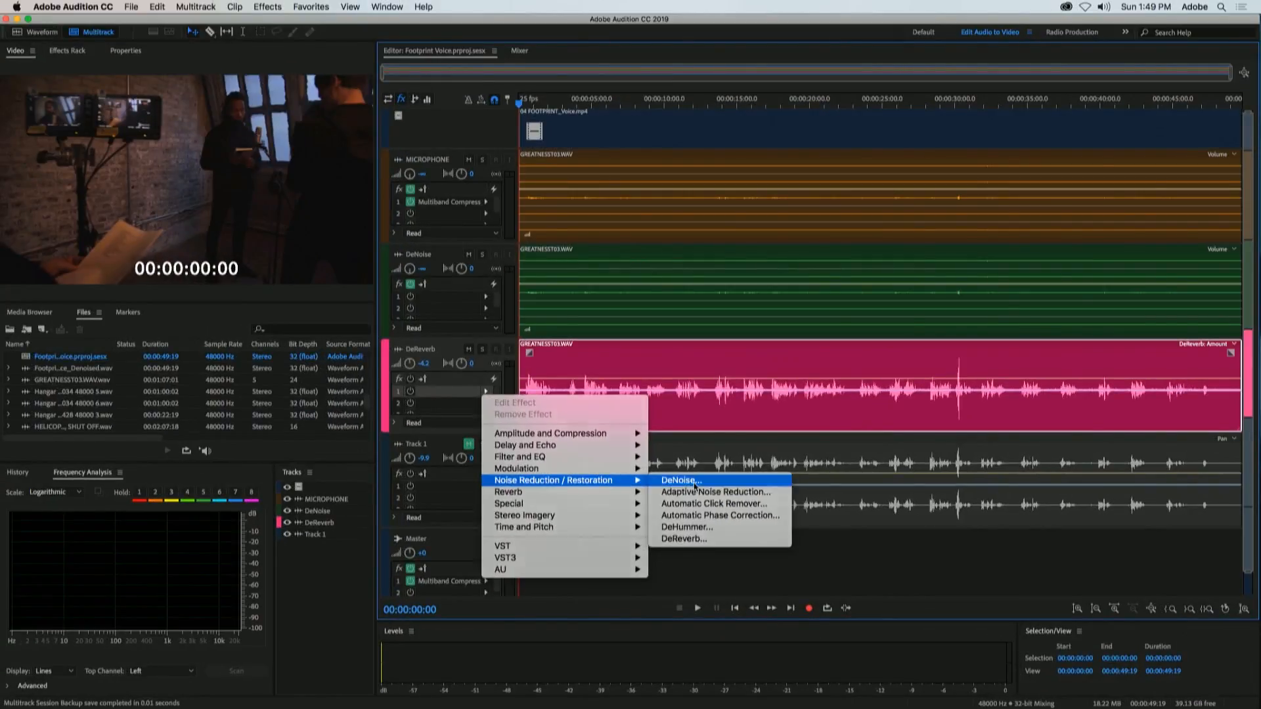
left_click(694, 486)
left_click_drag(532, 237, 617, 63)
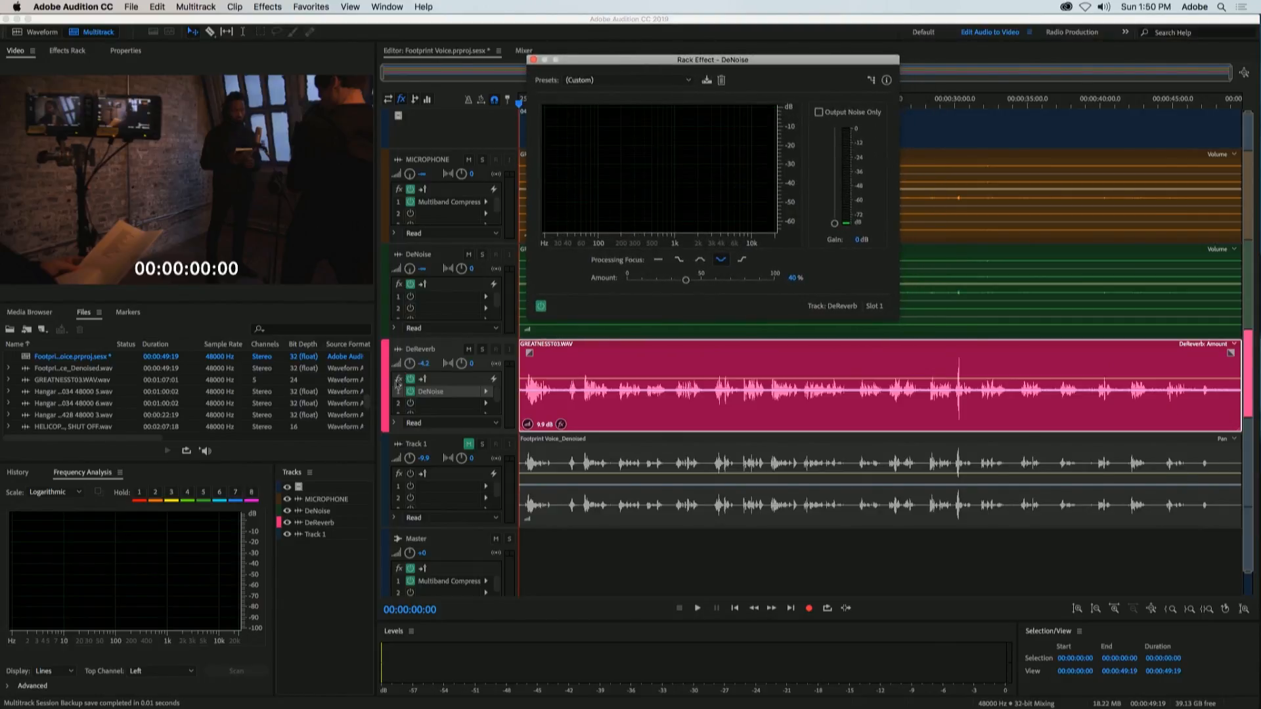
Step: Play the session from about 00:00:04:16 and adjust the DeReverb track volume from -5.7 up to +0.9 dB
left_click_drag(405, 367, 406, 366)
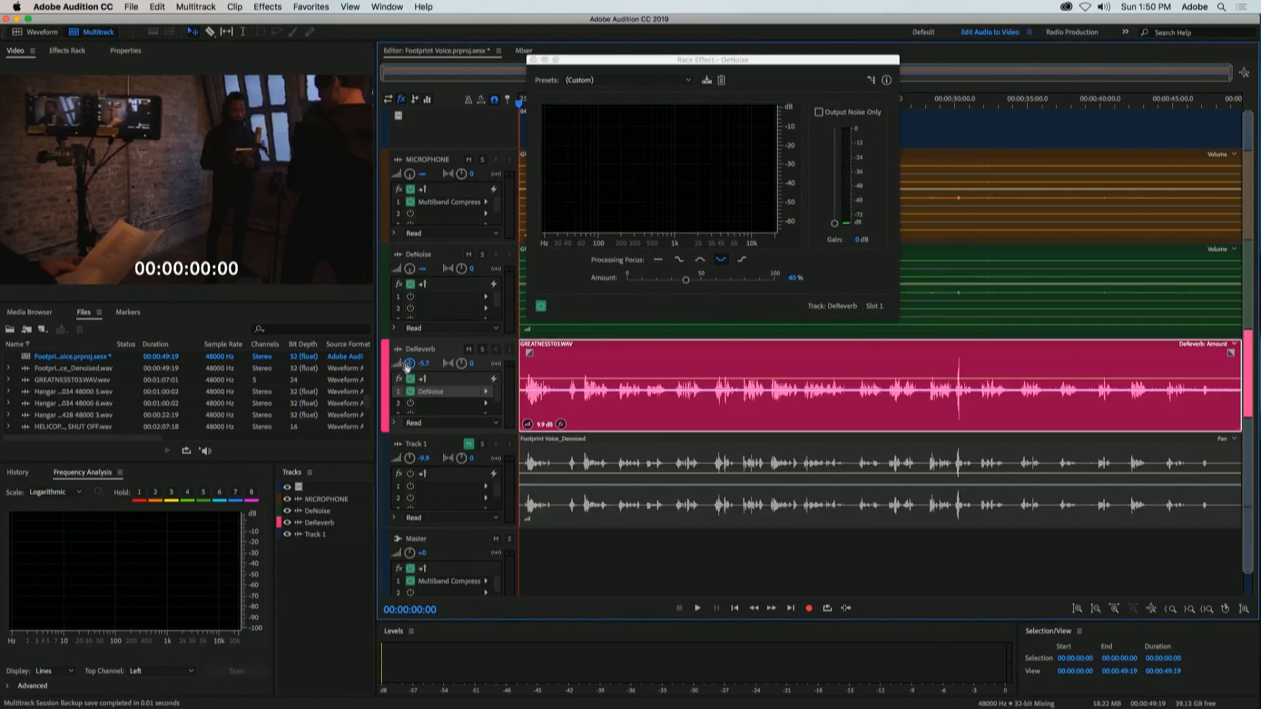
left_click_drag(590, 60, 667, 65)
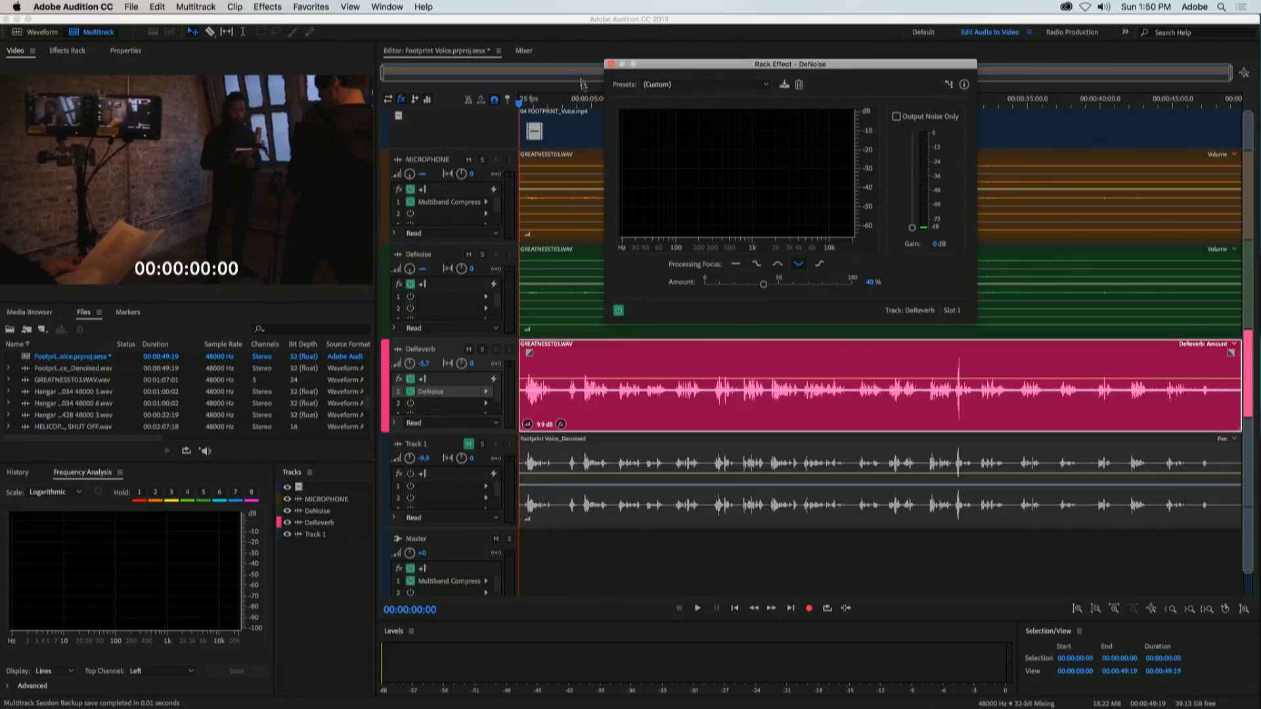
left_click(586, 106)
key("space")
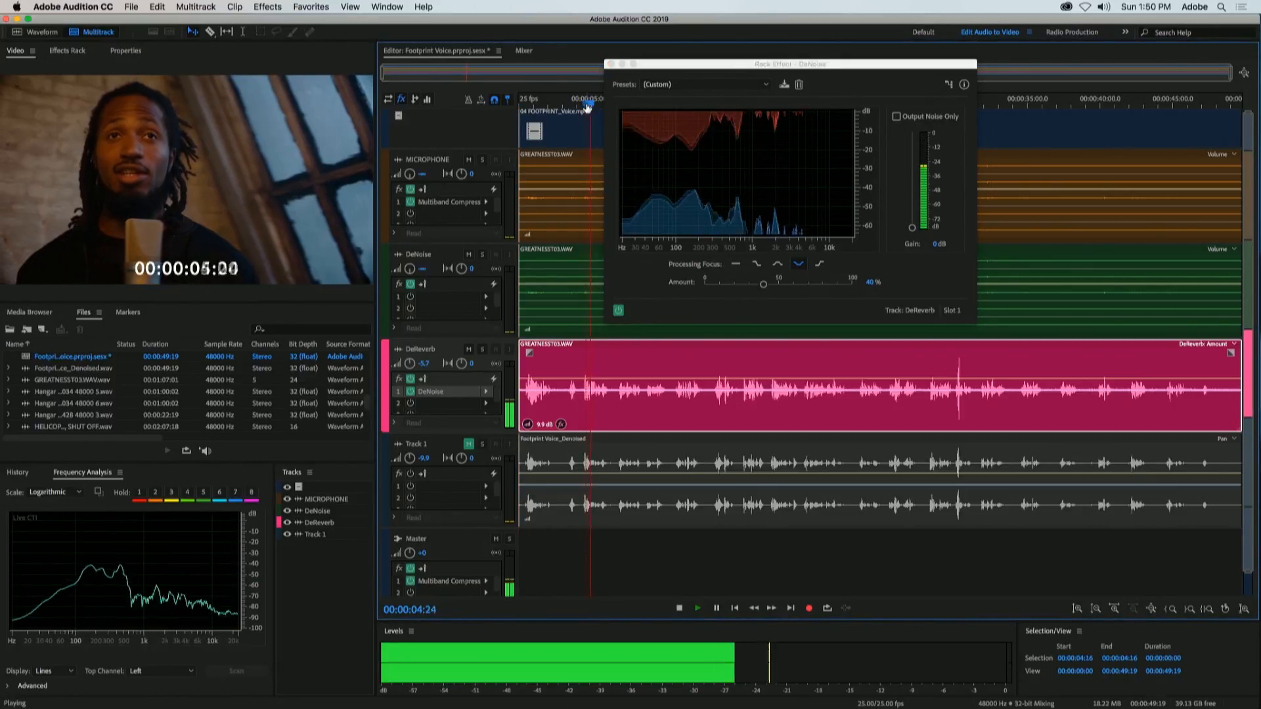
left_click_drag(409, 366, 408, 361)
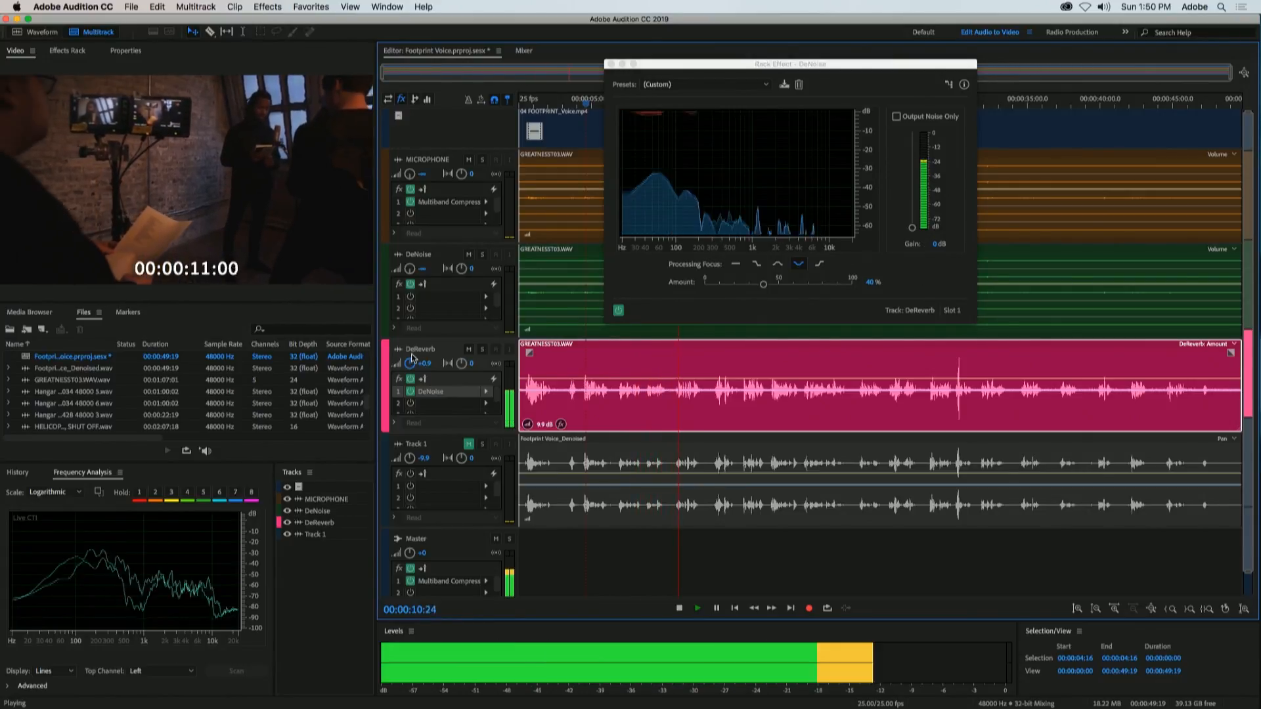
Step: Reduce the DeNoise amount to 0 % during playback and raise it gradually to 13 %
left_click_drag(702, 280, 557, 352)
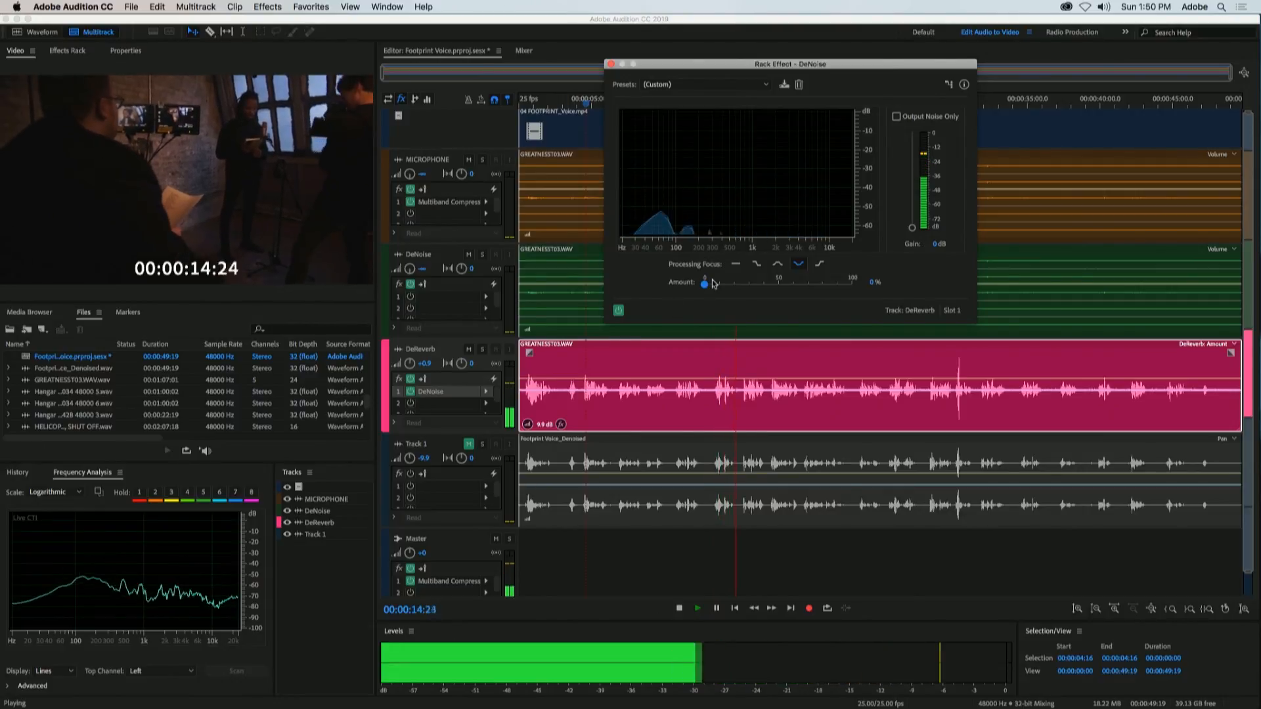
left_click_drag(720, 288, 727, 289)
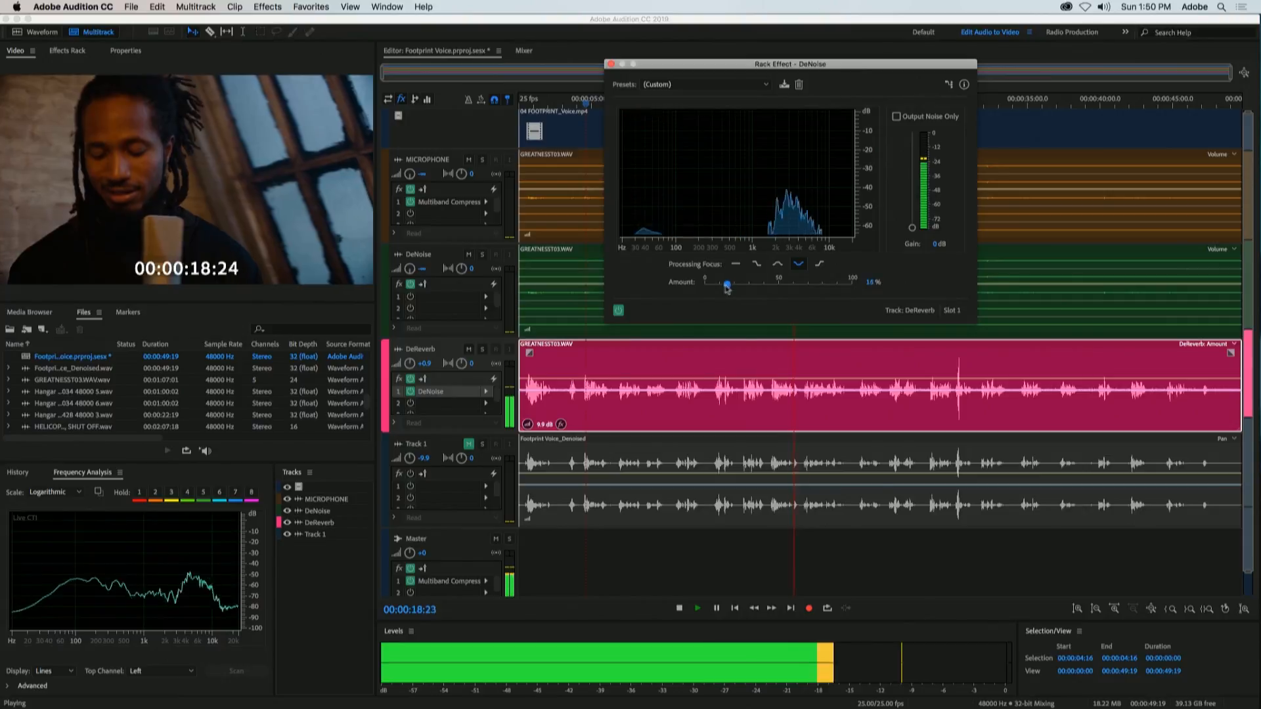